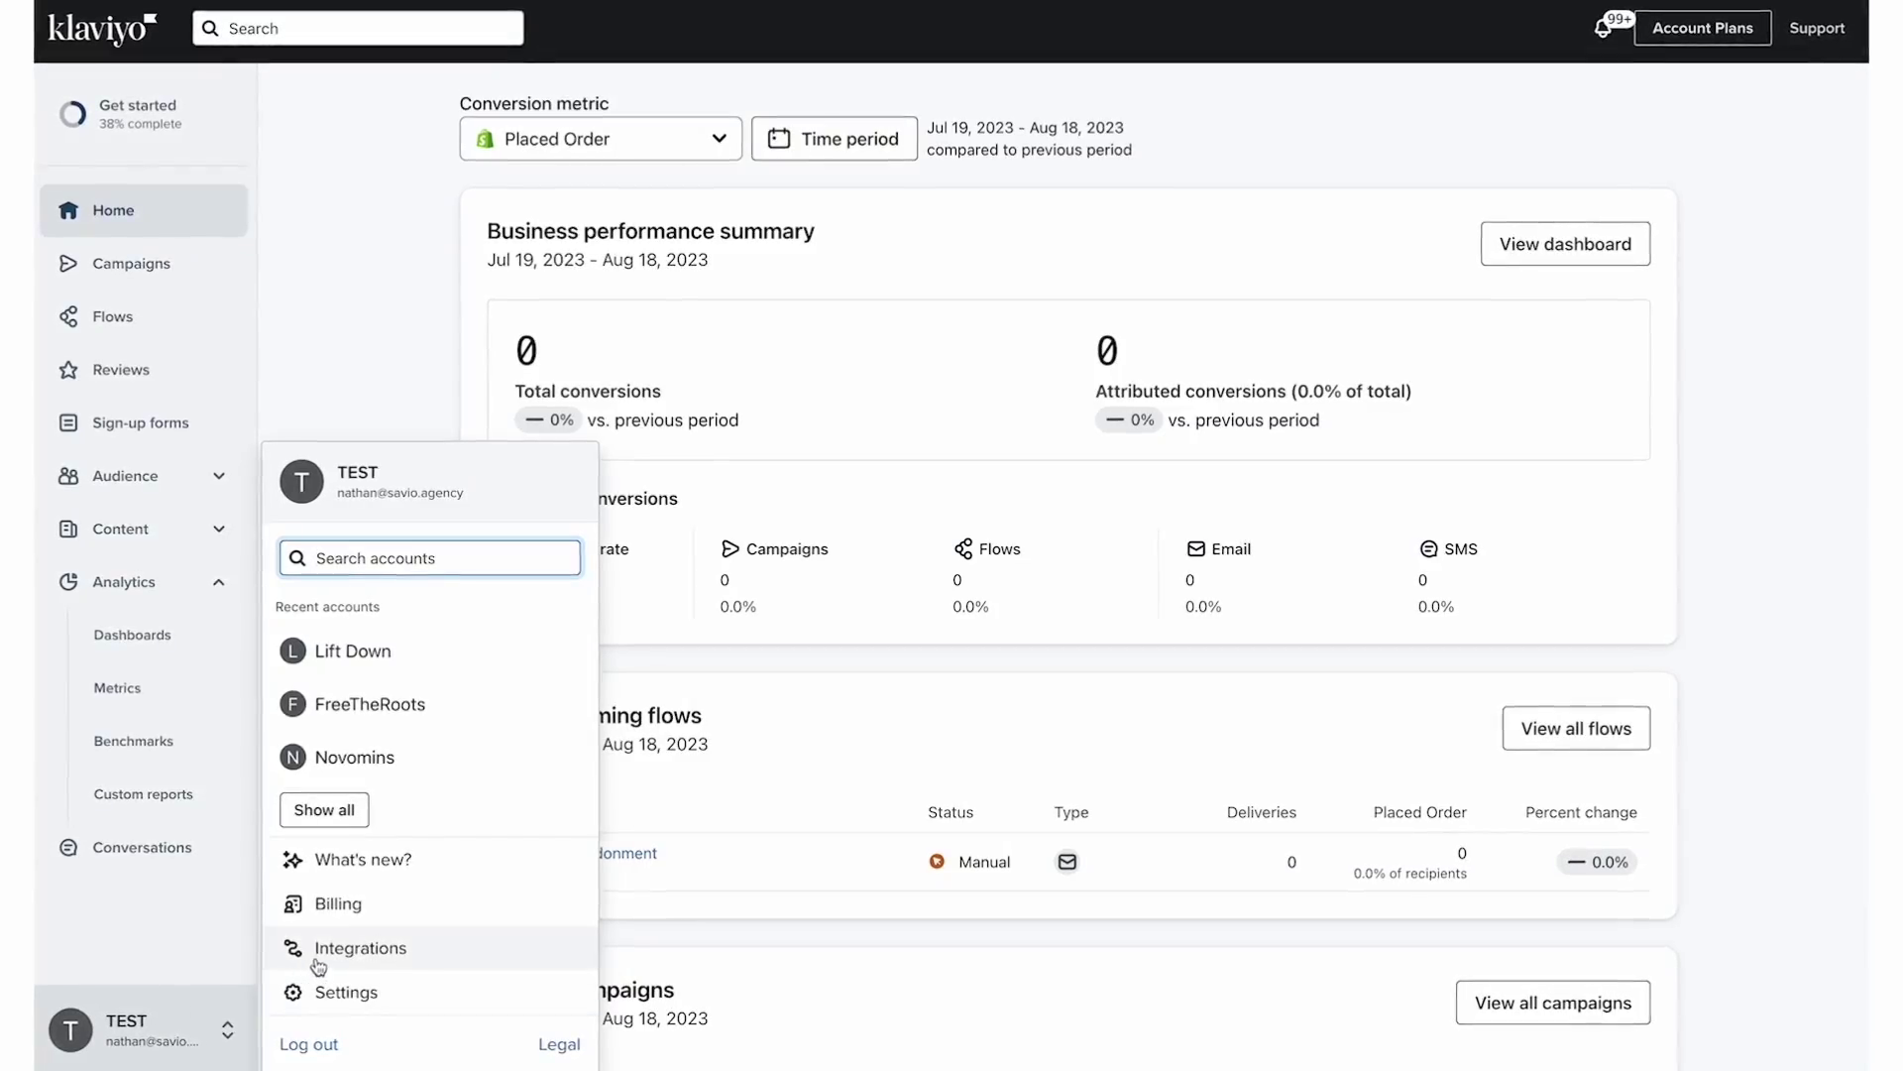
- Check the connected integrations and review the Shopify integration details
{"action": "left_click", "coordinate": [340, 943]}
{"action": "left_click", "coordinate": [105, 315]}
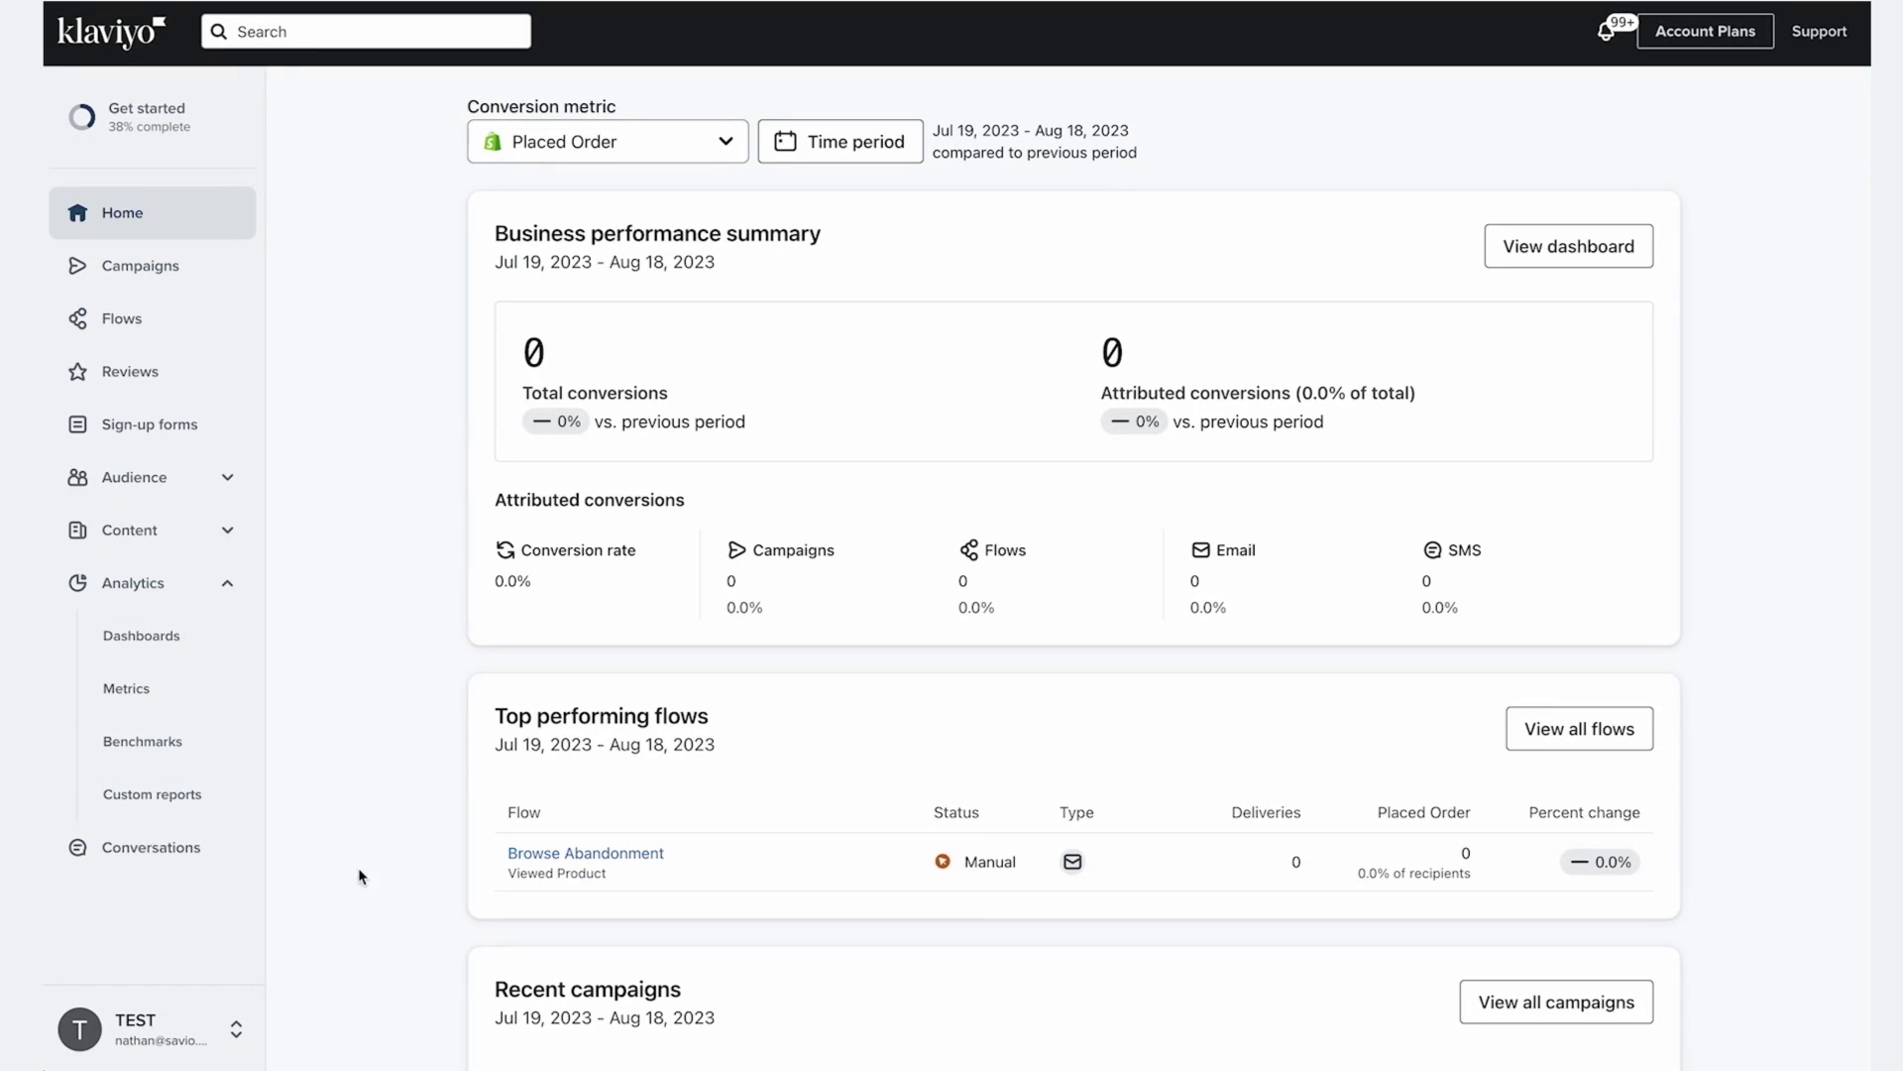
{"action": "left_click", "coordinate": [152, 1025]}
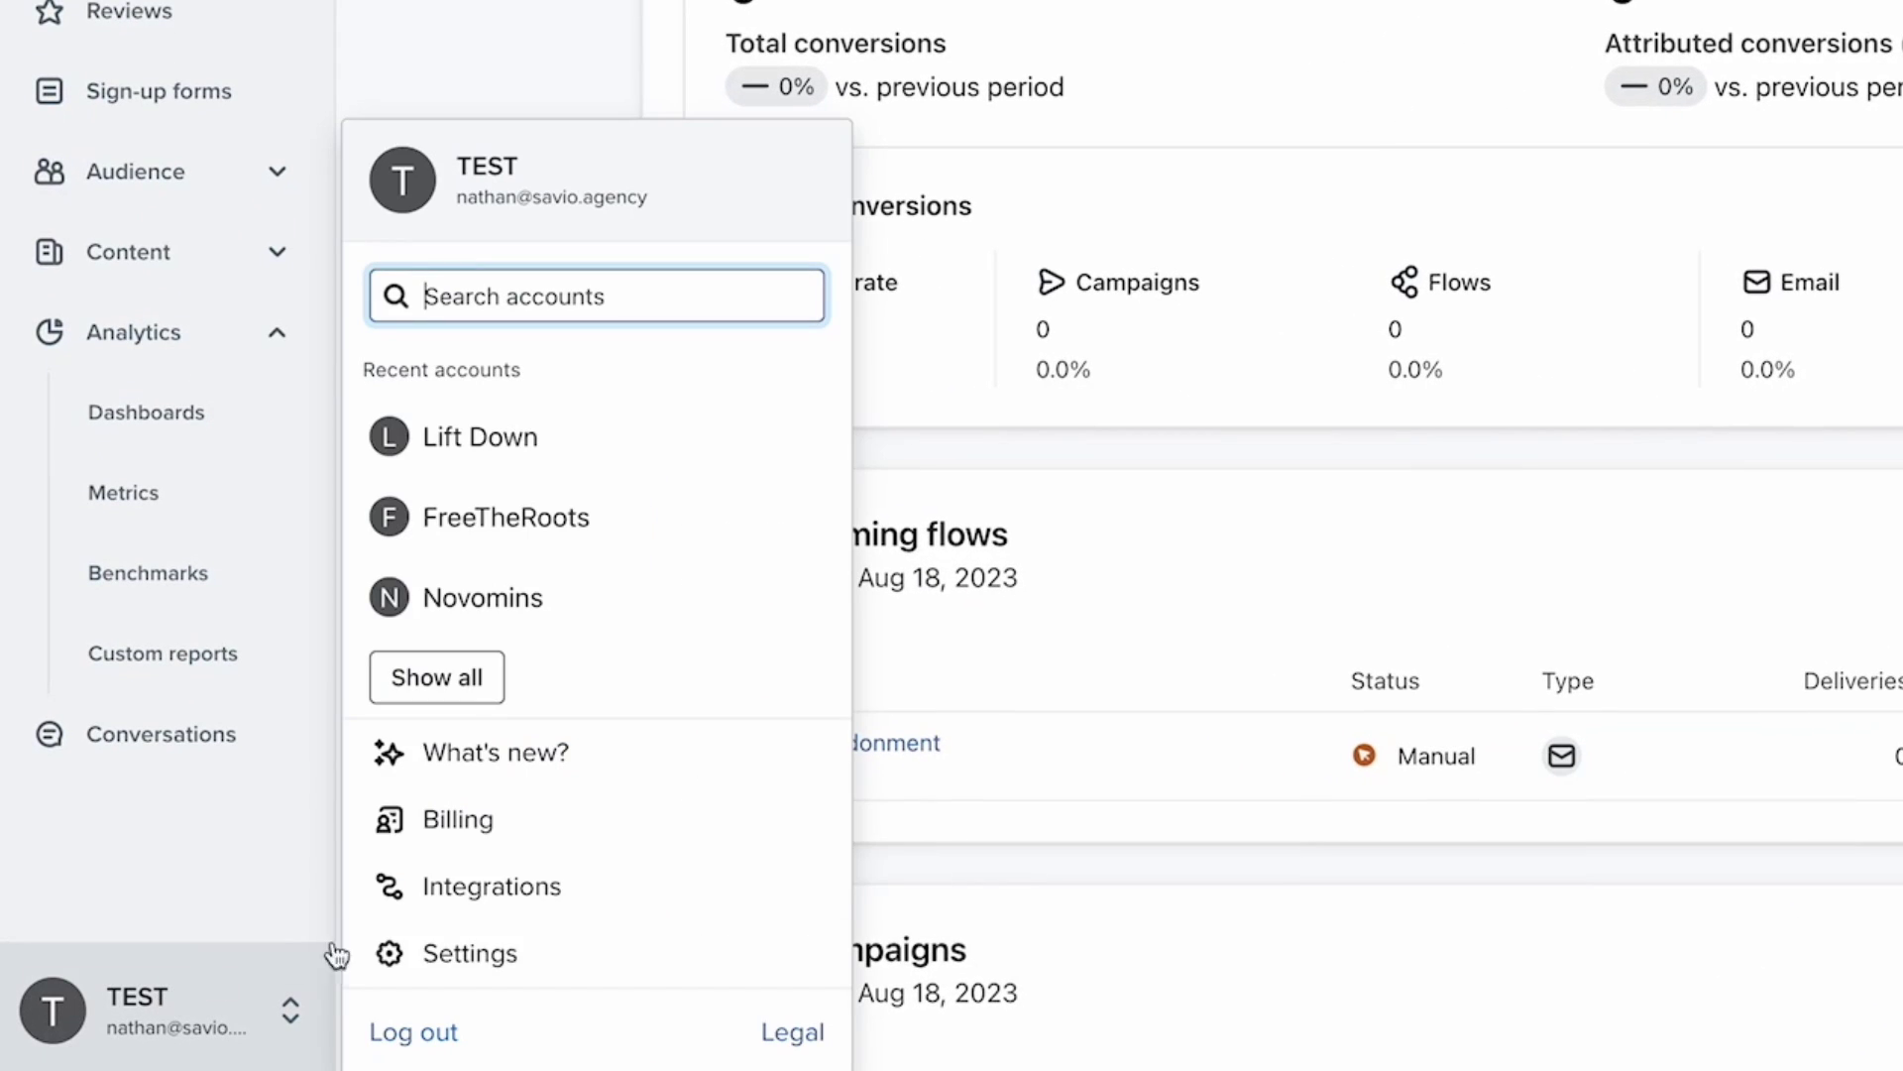
{"action": "left_click", "coordinate": [436, 898]}
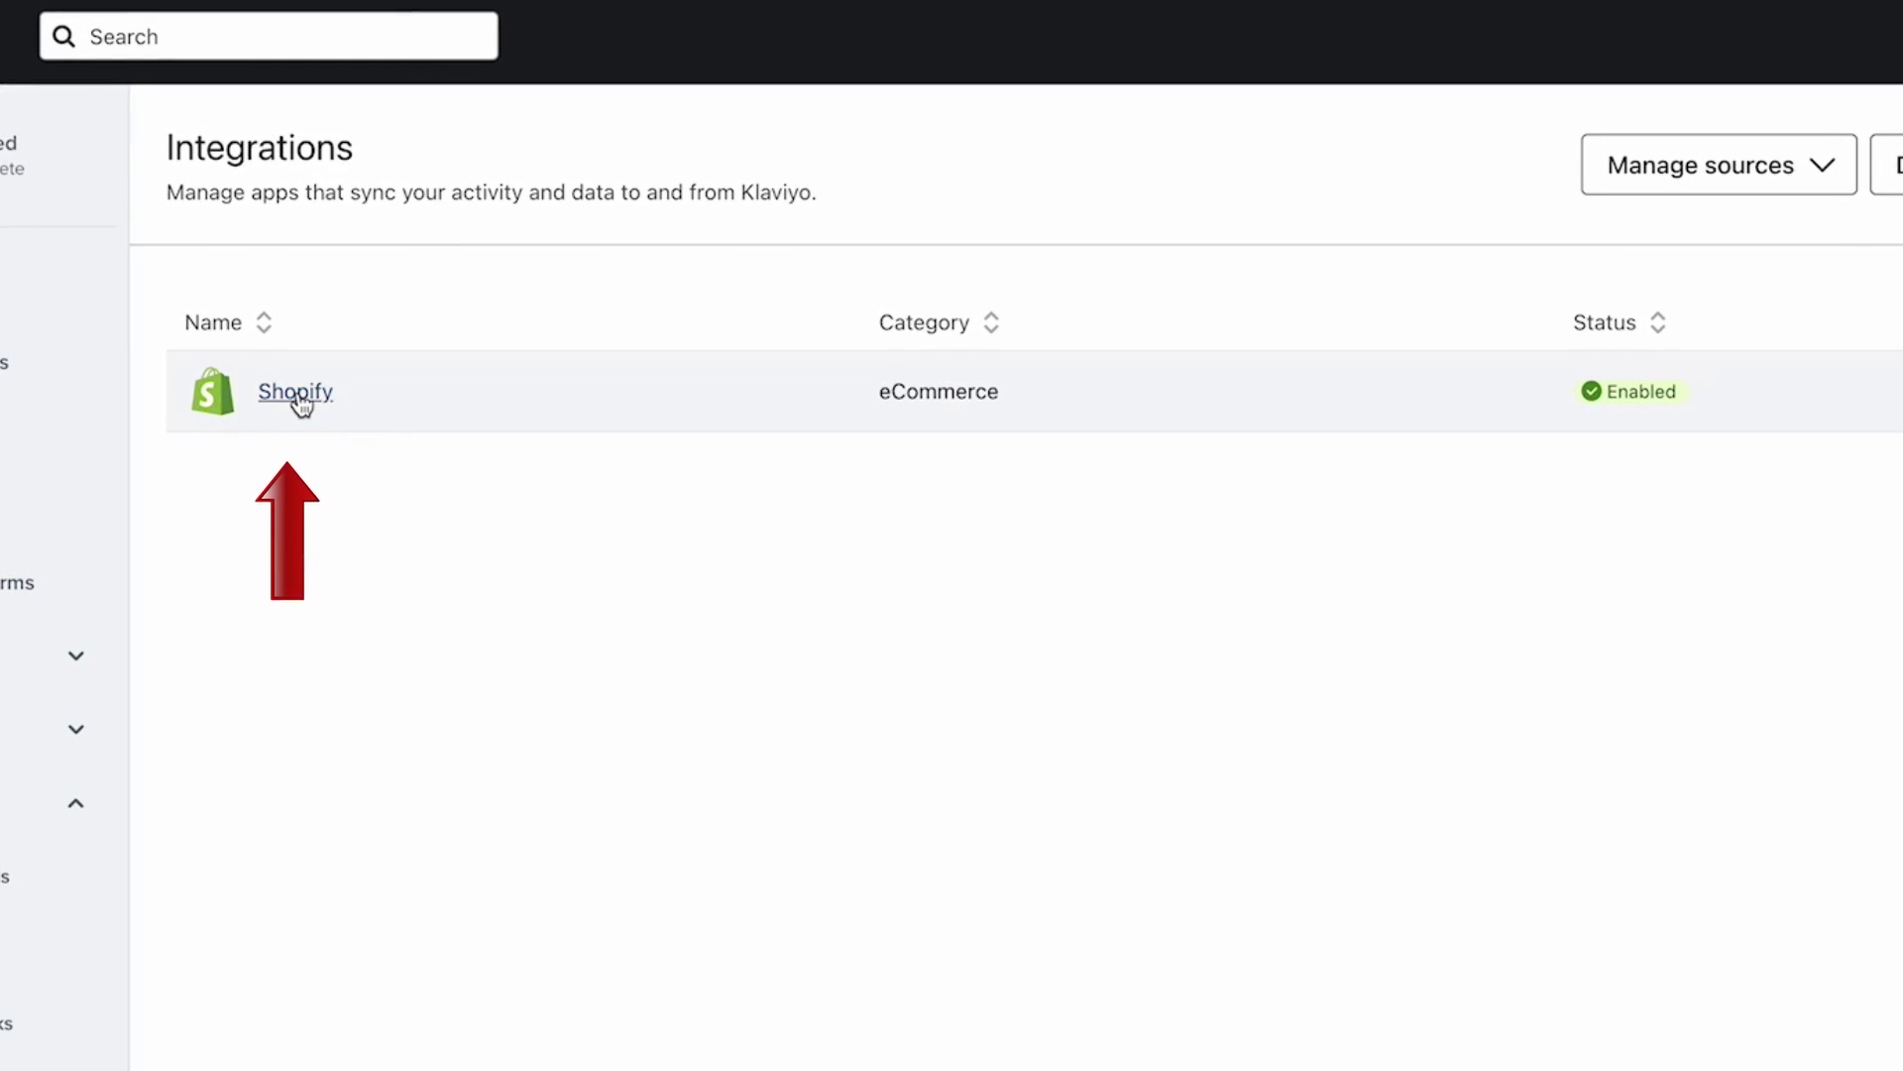
{"action": "left_click", "coordinate": [298, 394]}
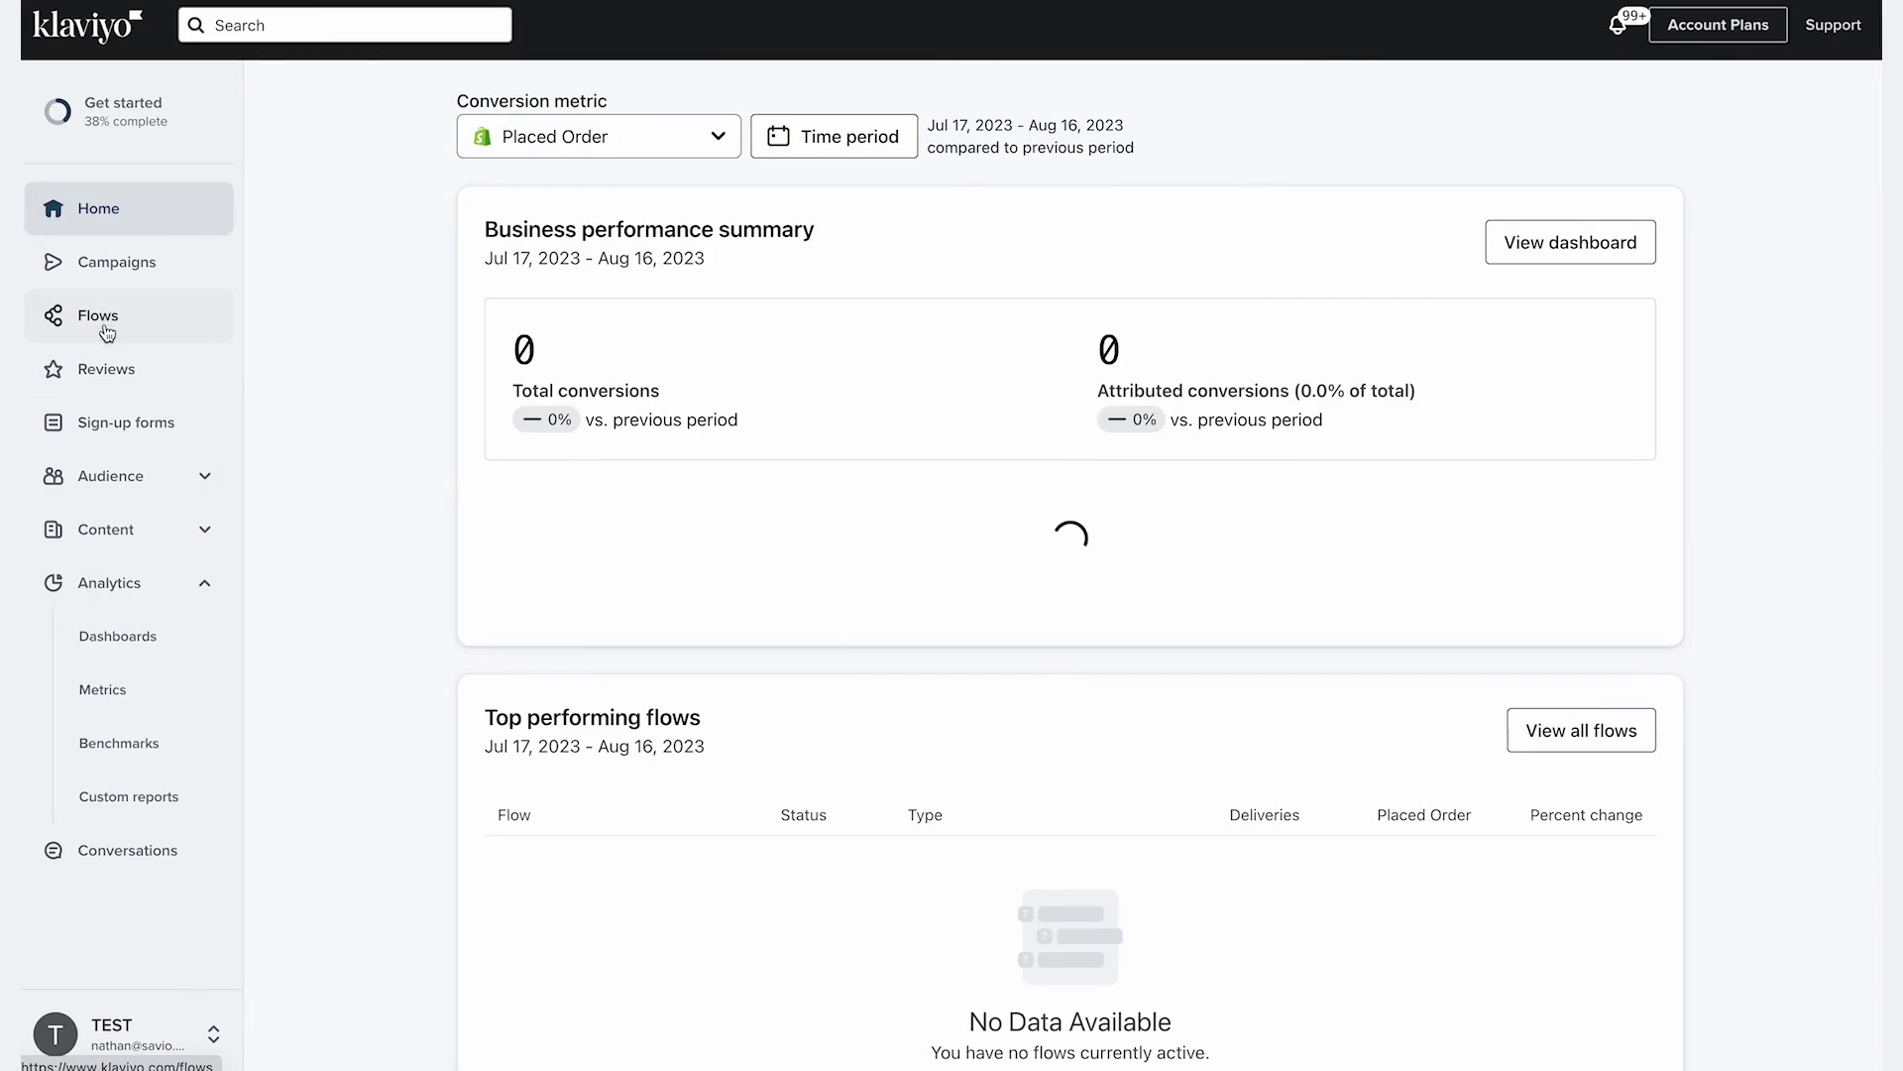
- Create a flow from the Standard Browse Abandonment template, trimming ' - Standard' from its name
{"action": "left_click", "coordinate": [105, 340]}
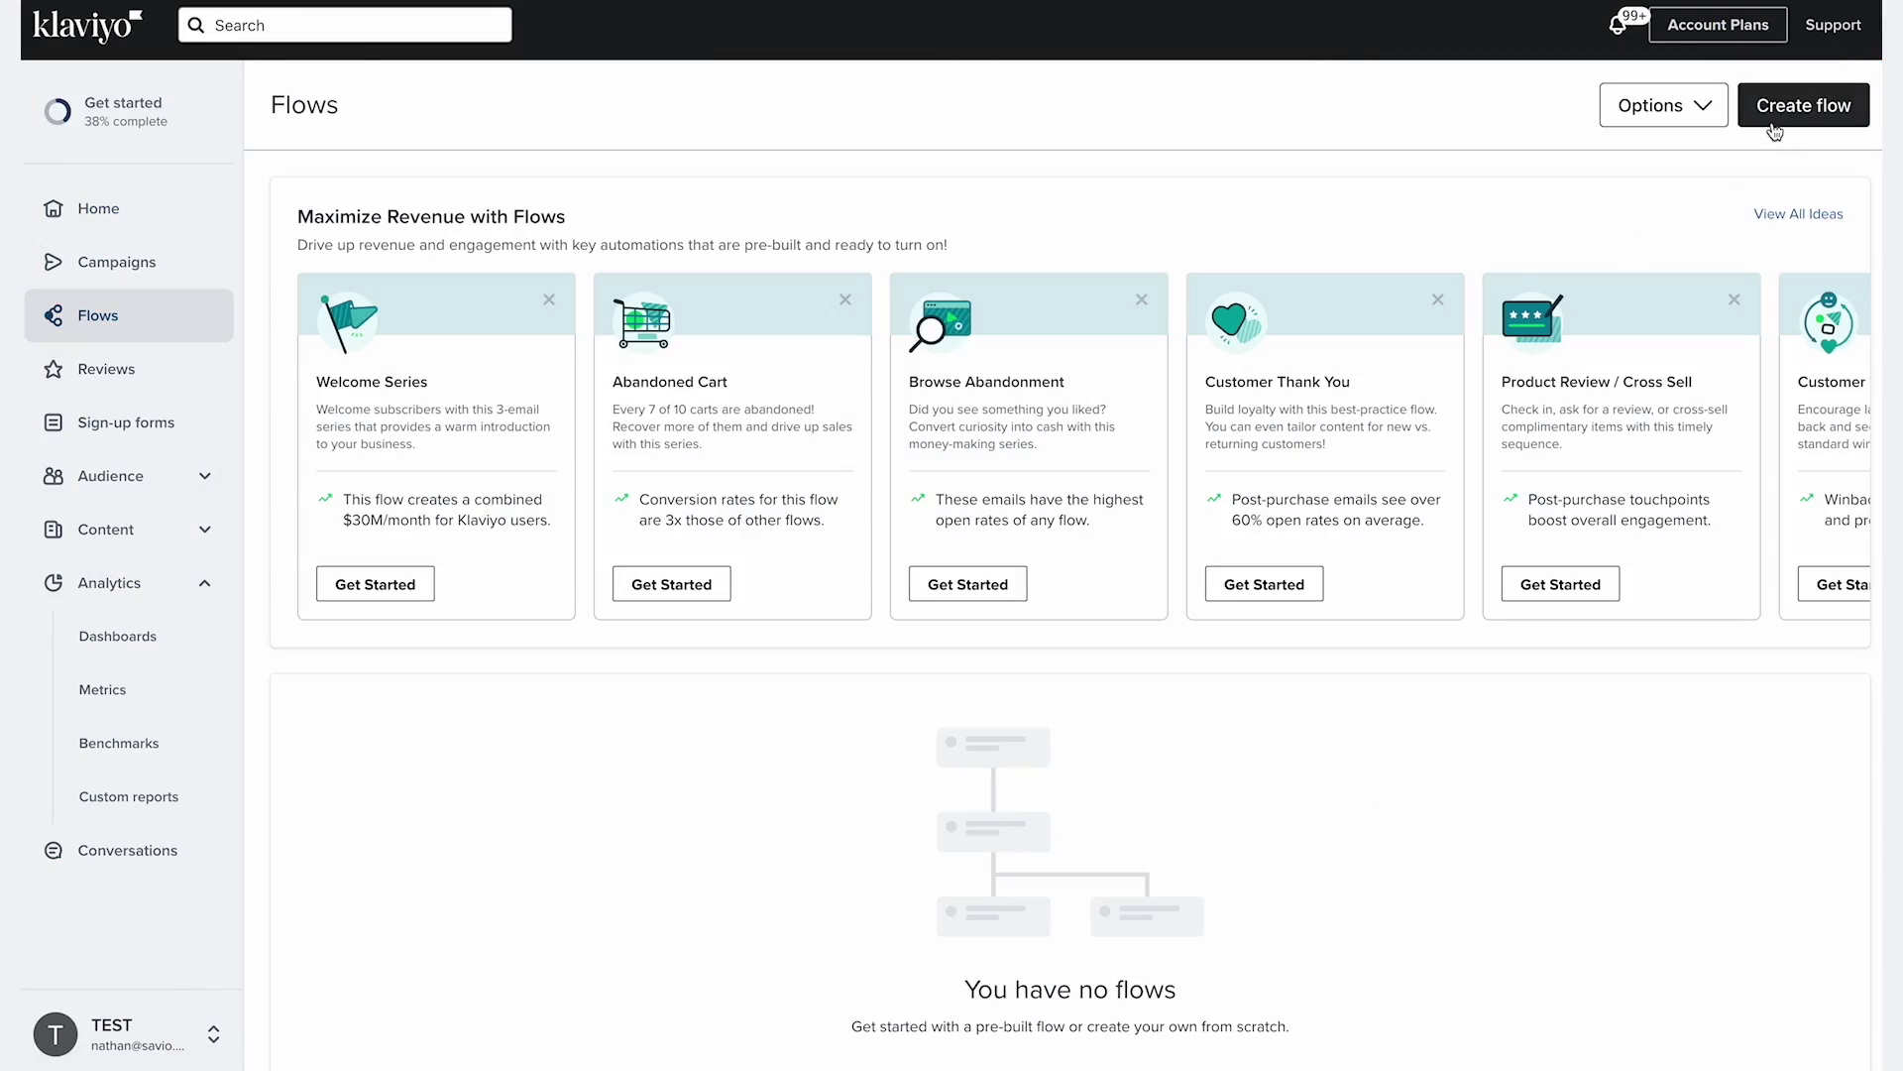
{"action": "left_click", "coordinate": [1775, 132]}
{"action": "left_click", "coordinate": [586, 220]}
{"action": "type", "text": "browse"}
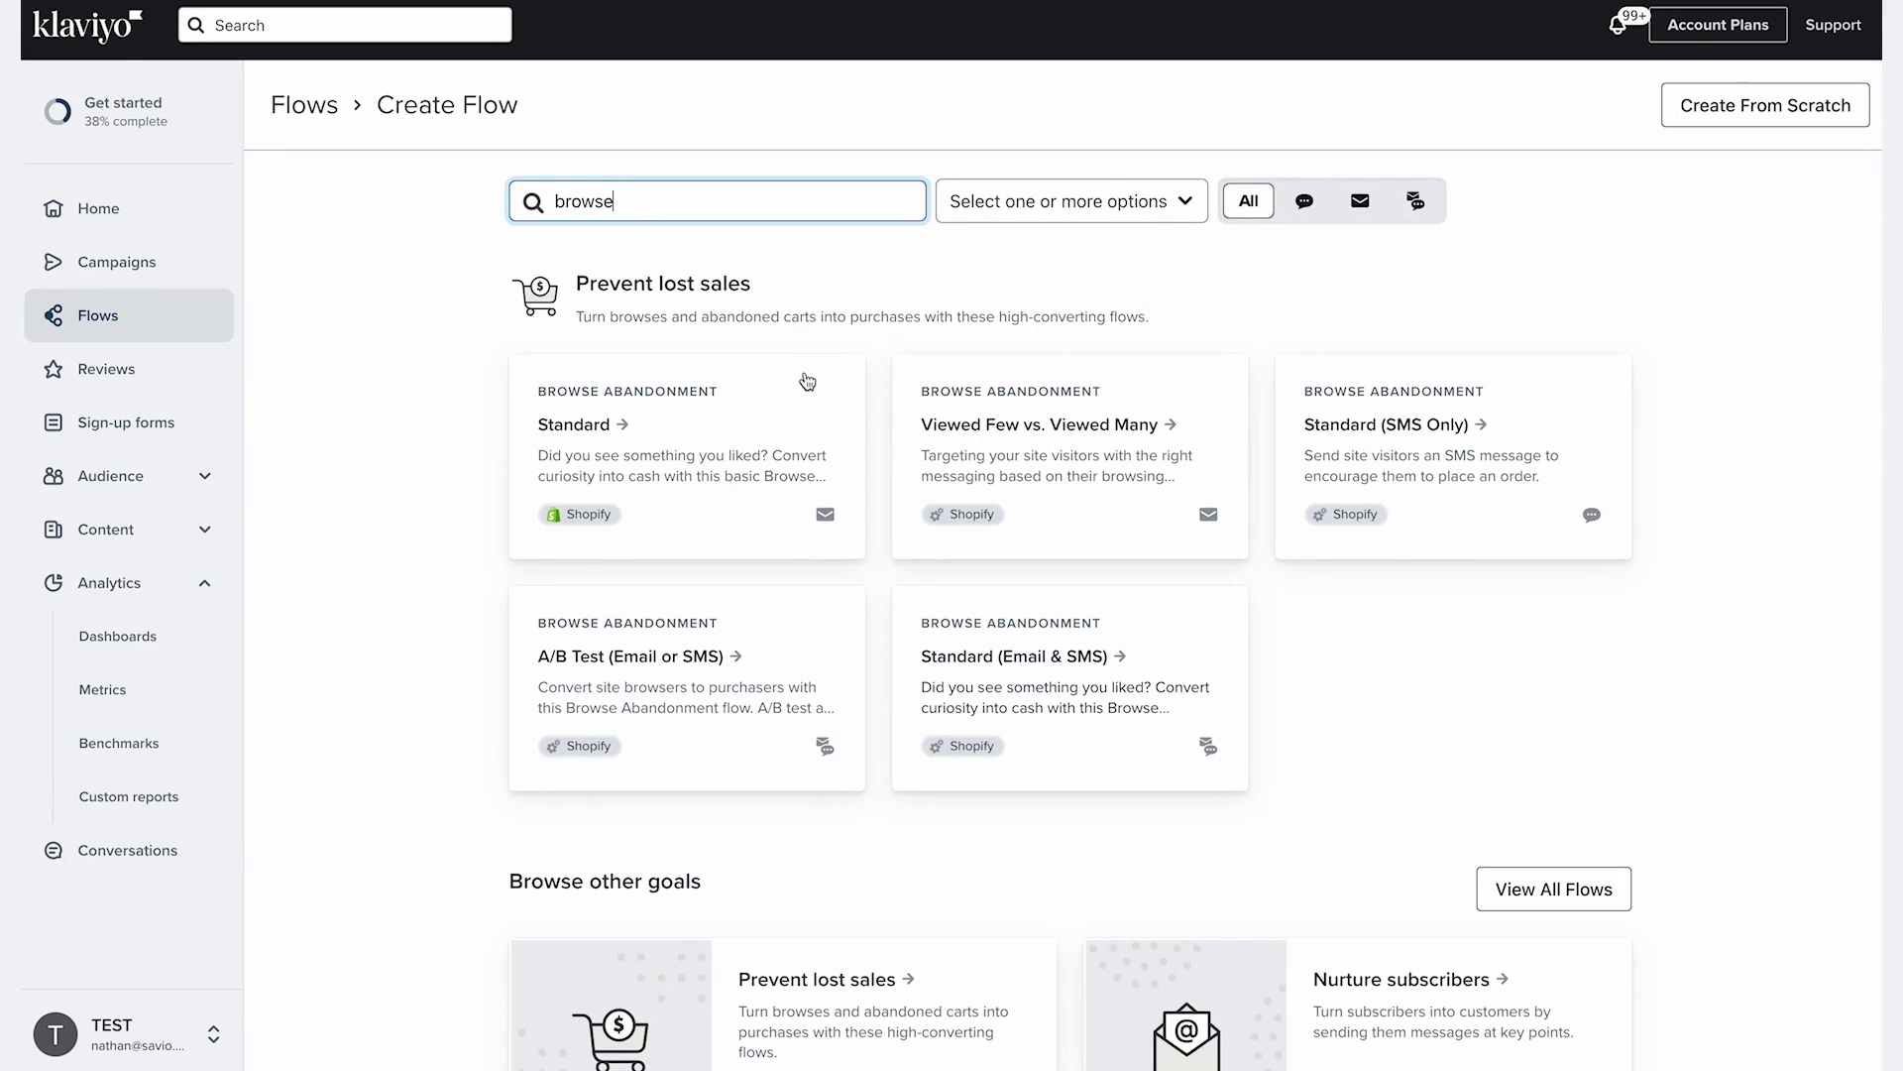
{"action": "scroll", "coordinate": [793, 392], "scroll_direction": "down", "scroll_amount": 1}
{"action": "left_click", "coordinate": [606, 484]}
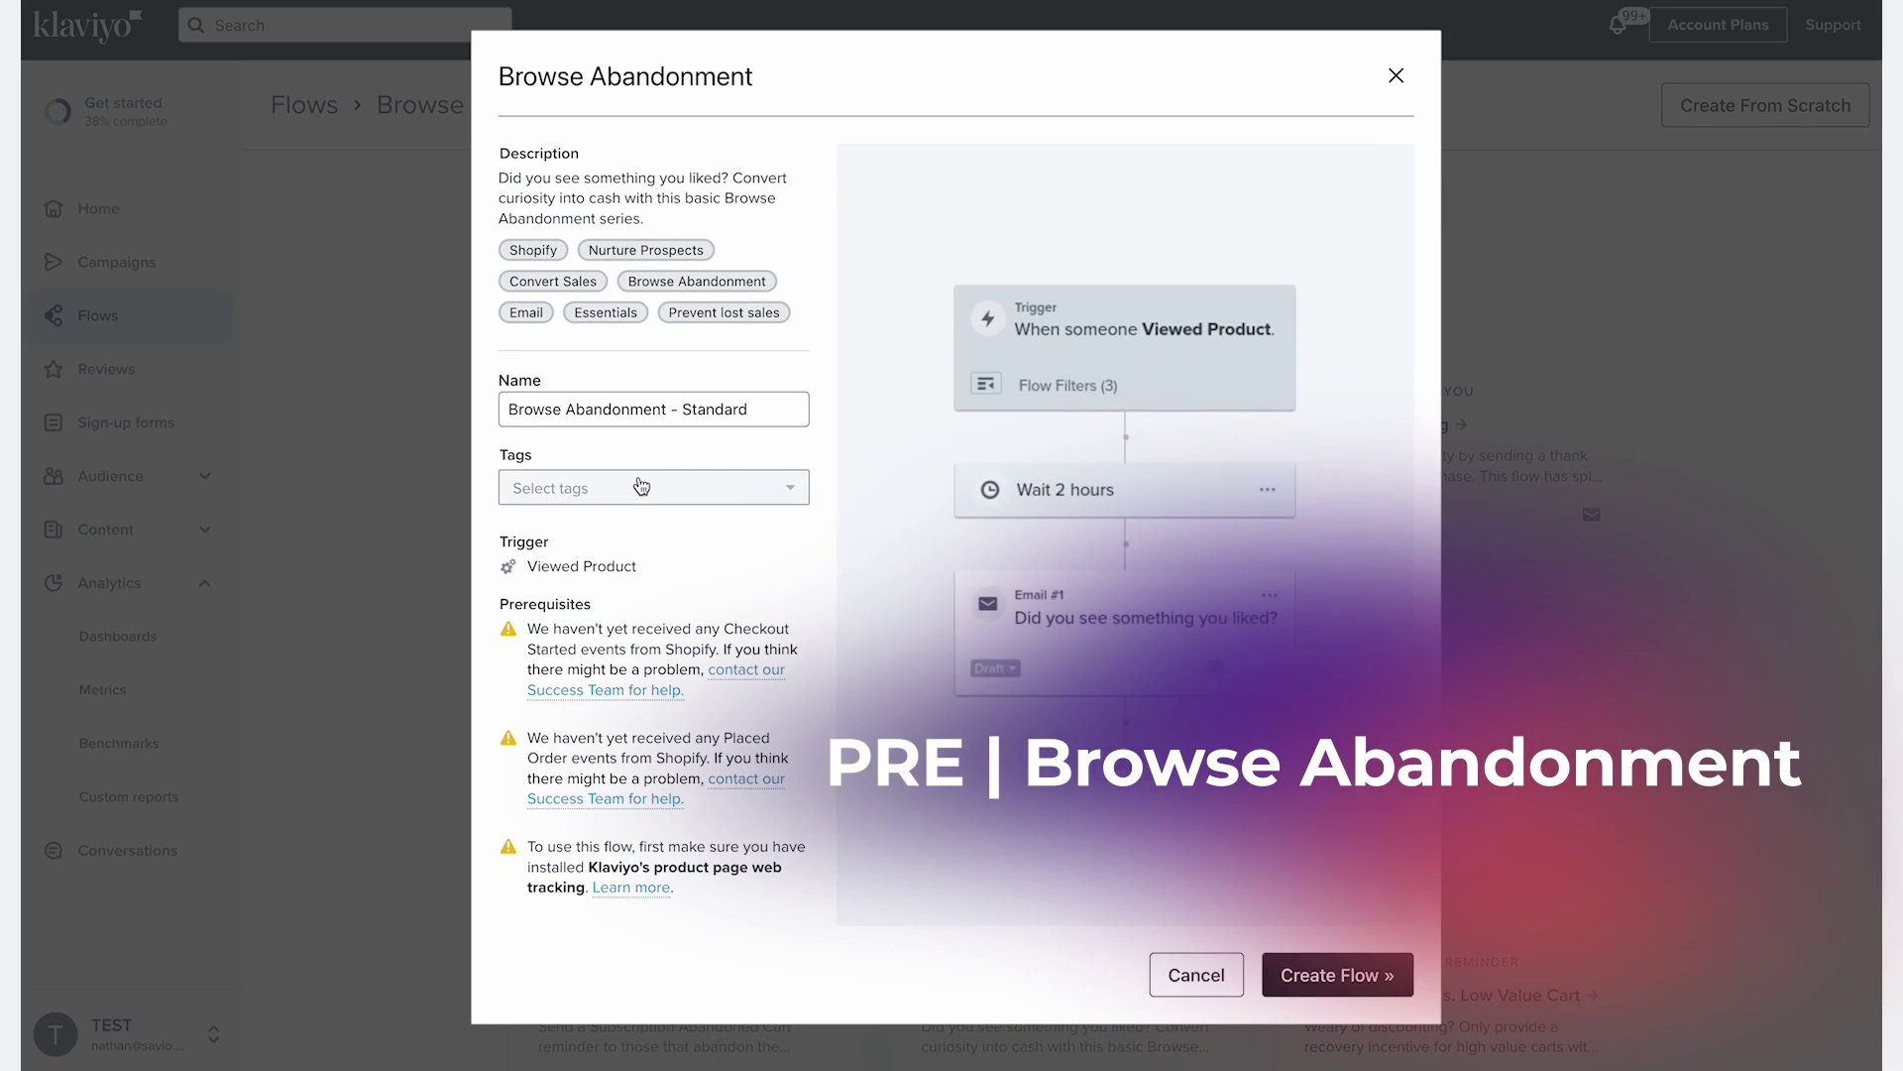
{"action": "left_click_drag", "start_coordinate": [749, 408], "coordinate": [668, 409]}
{"action": "key", "text": "BackSpace"}
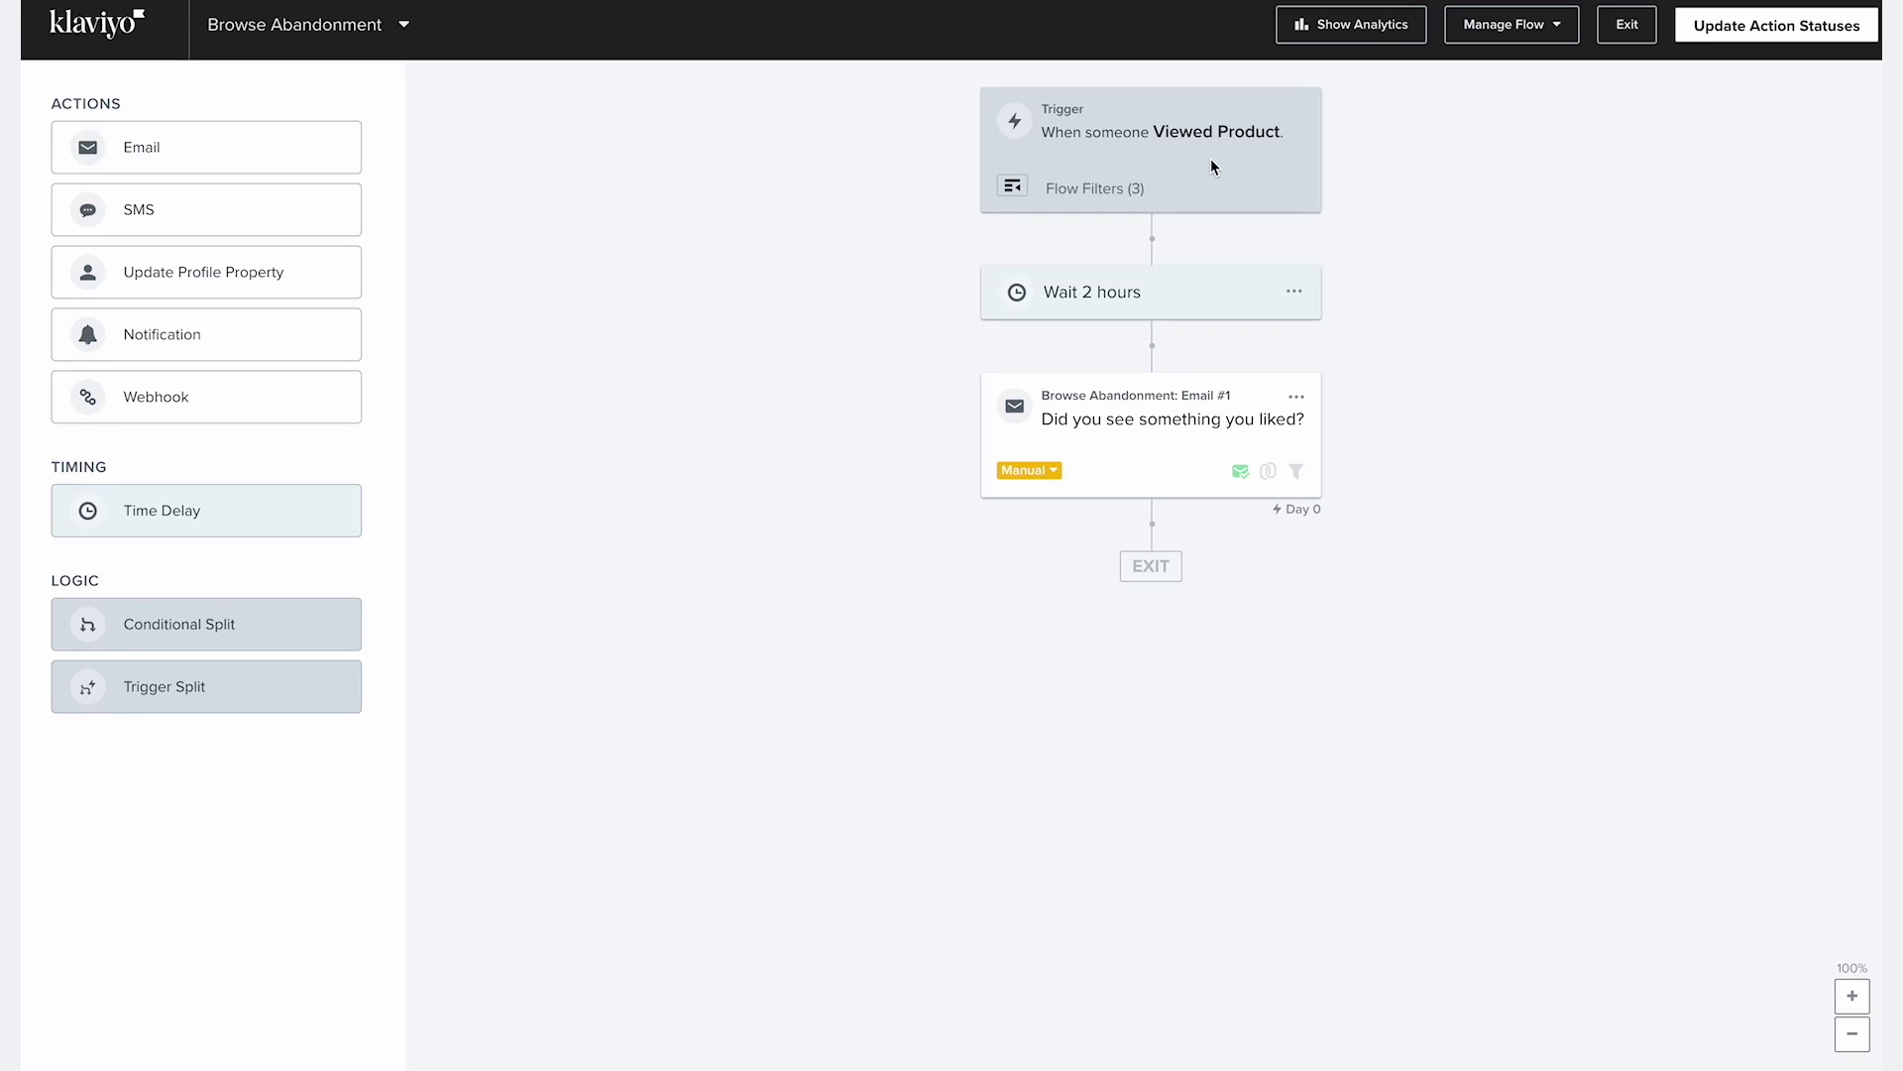
- Open the Viewed Product trigger setup to see its three flow filters
{"action": "left_click", "coordinate": [1013, 191]}
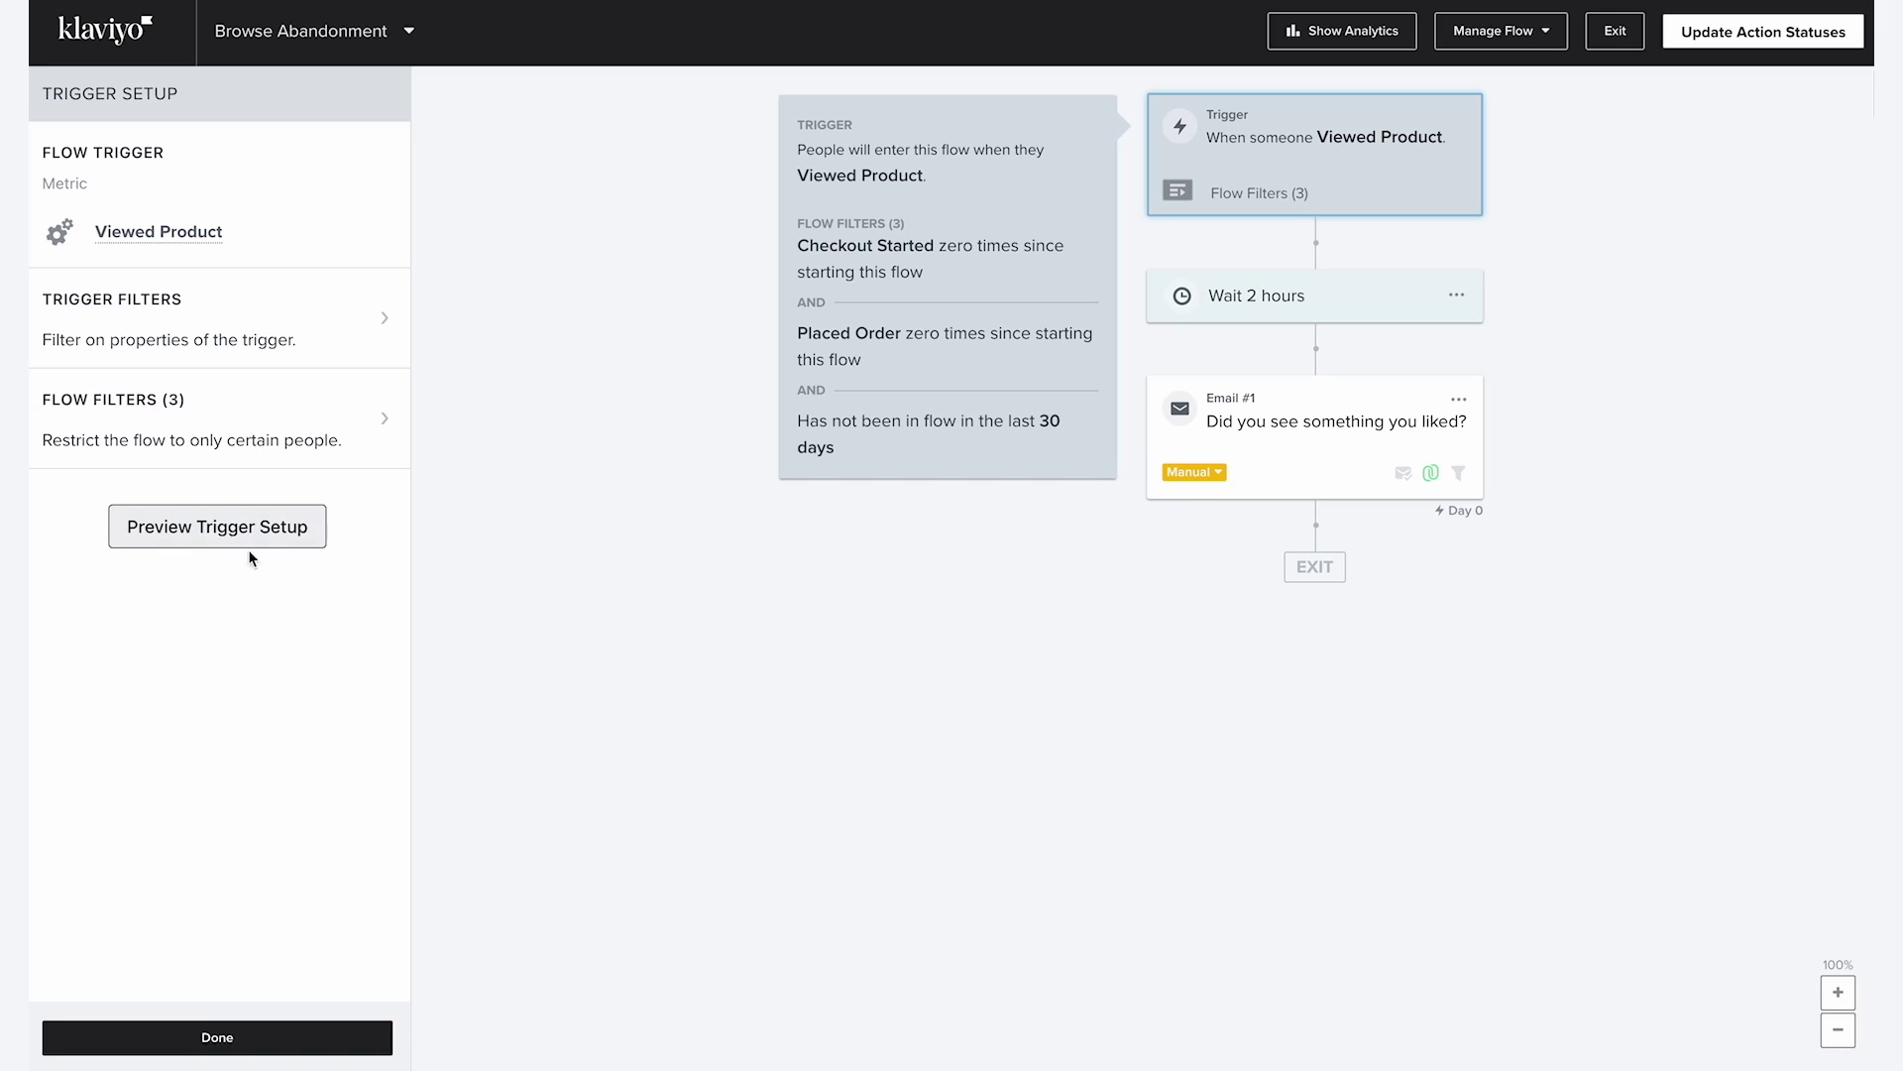
- Preview the trigger against sample events to confirm which recent visitors qualify to enter
{"action": "left_click", "coordinate": [146, 549]}
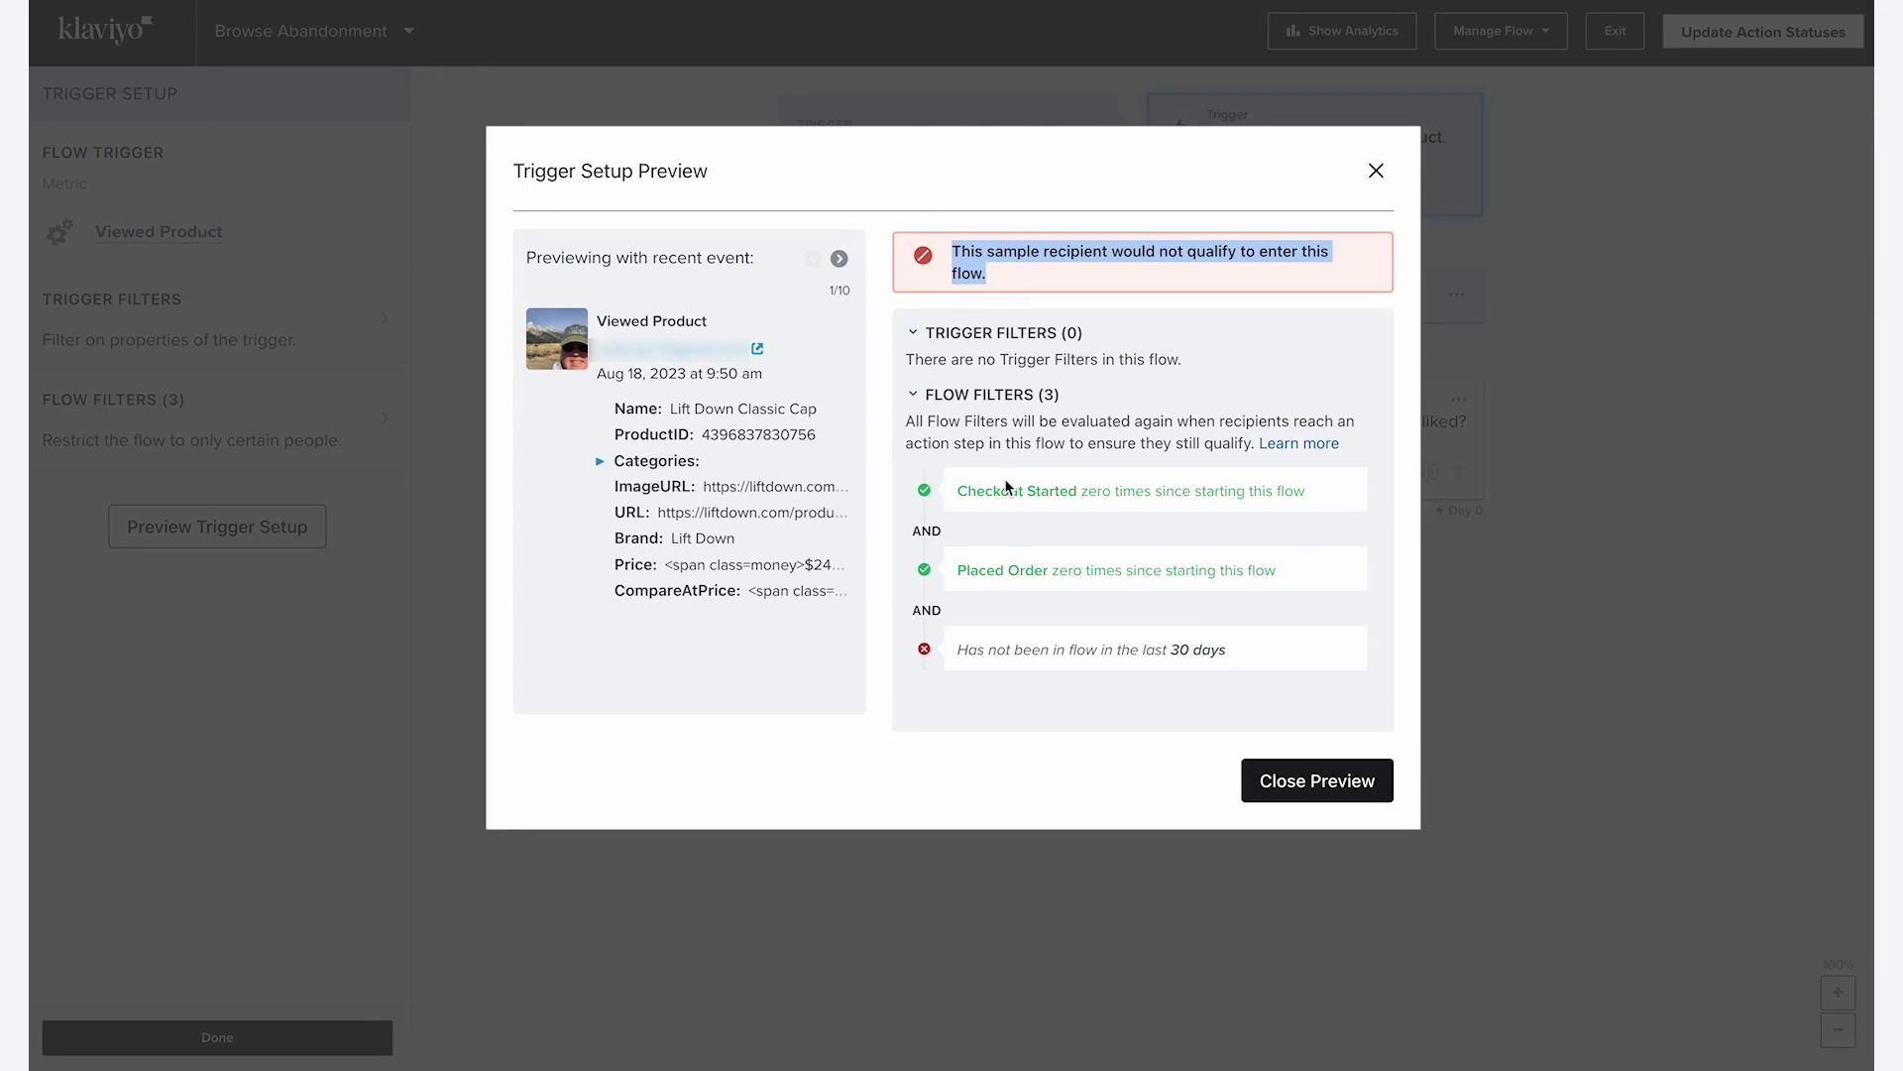
{"action": "left_click", "coordinate": [840, 259]}
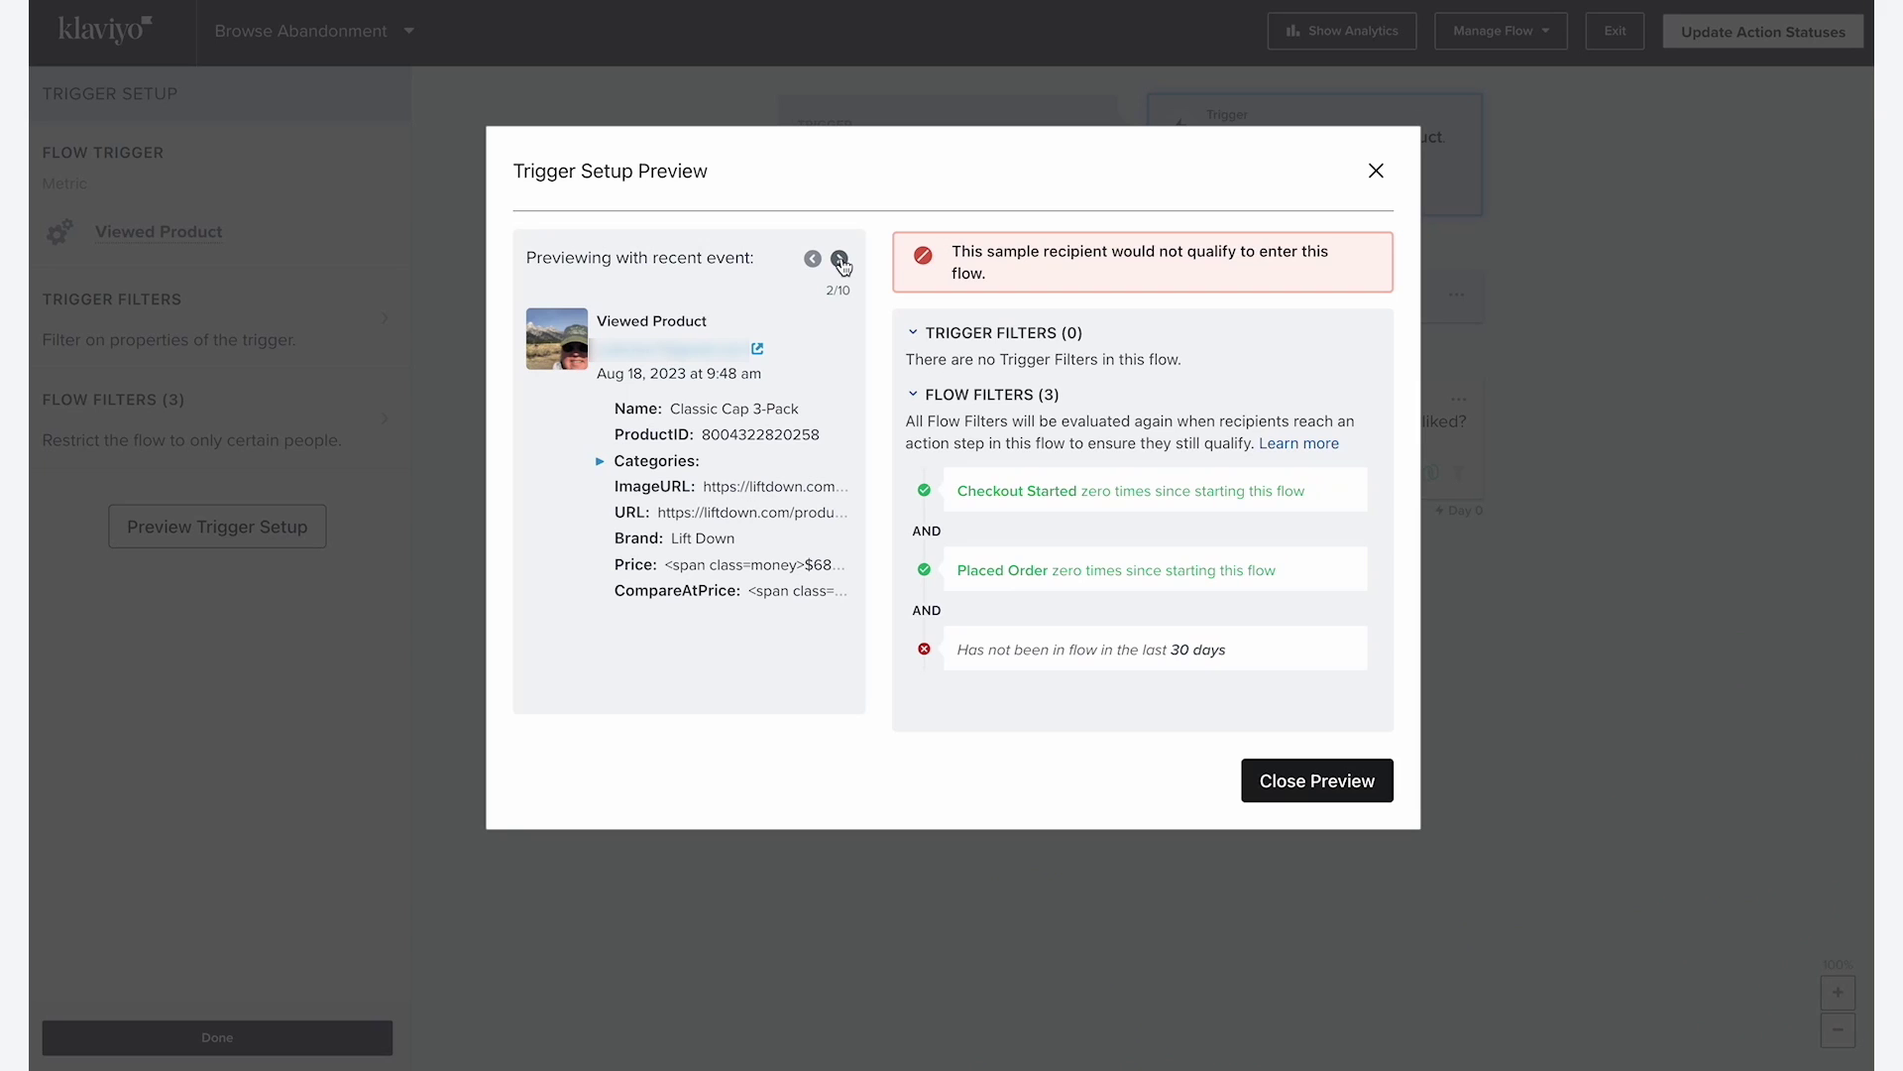
{"action": "left_click", "coordinate": [840, 259]}
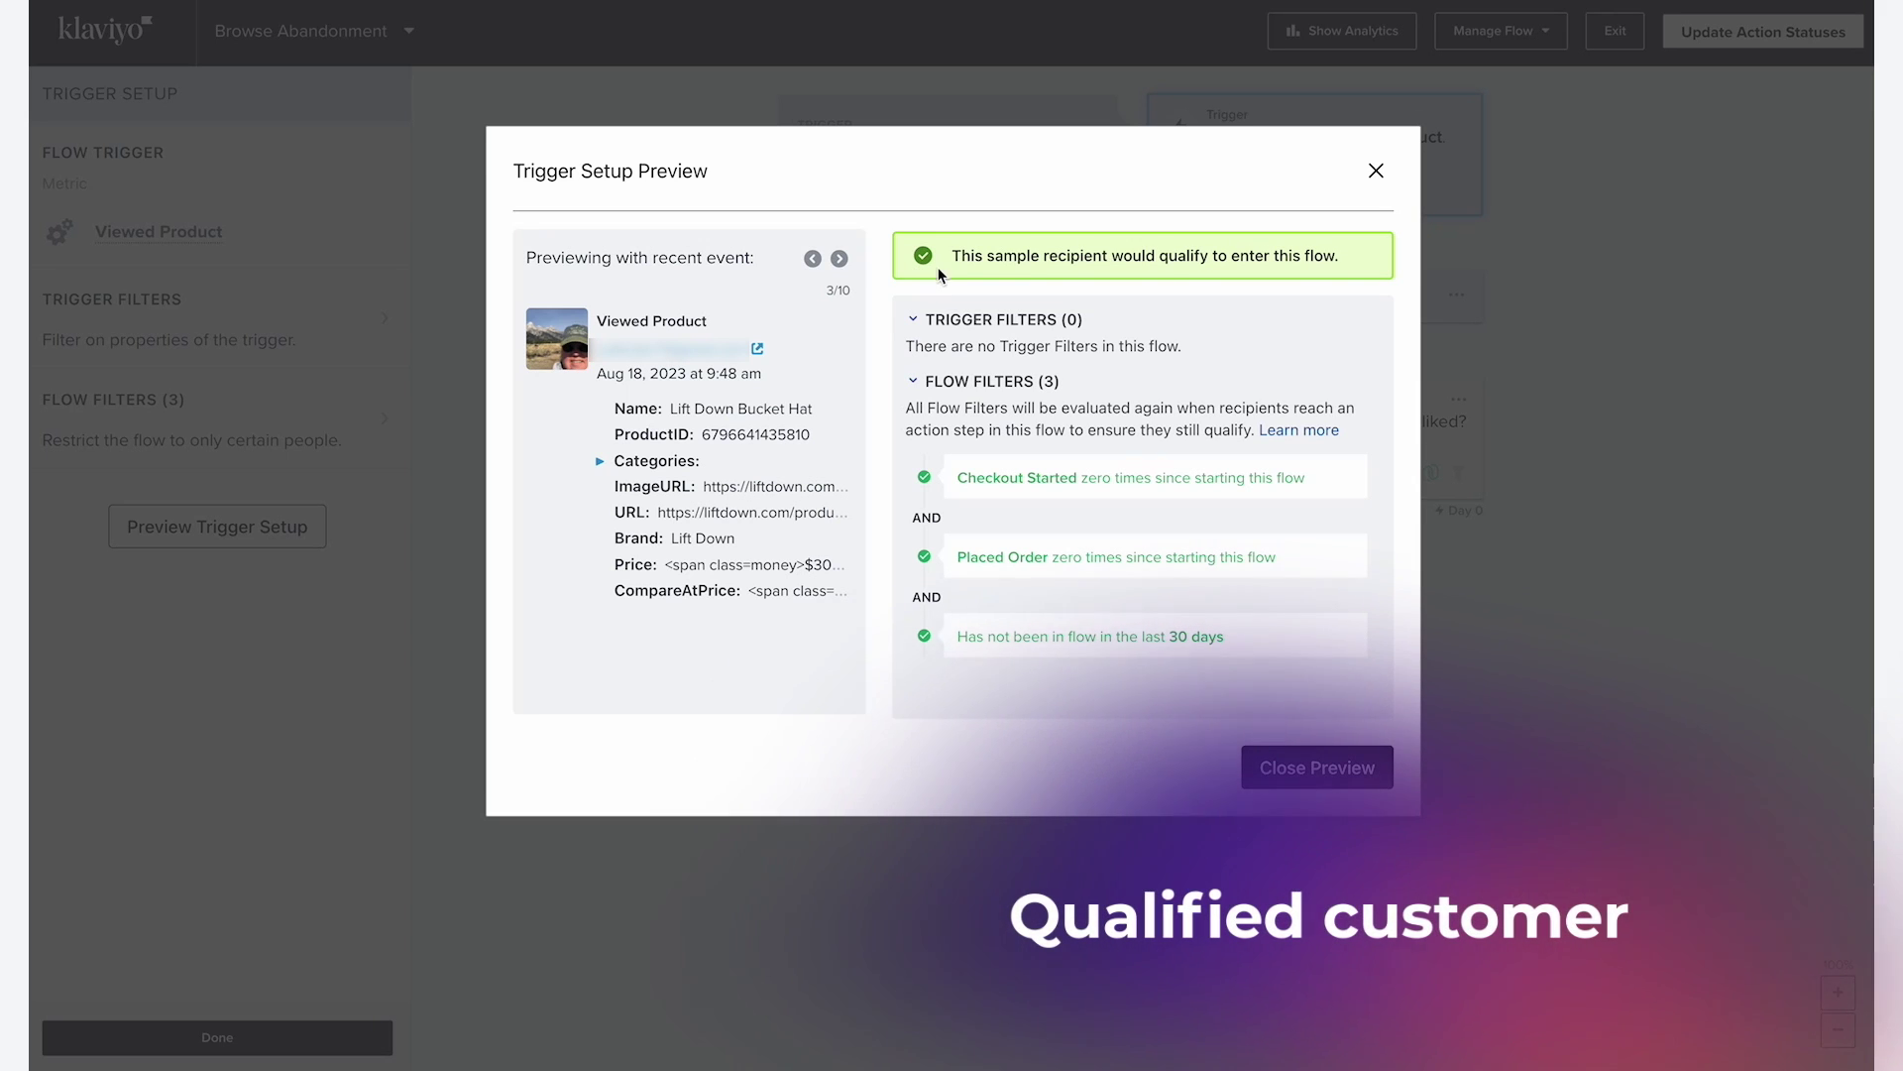
{"action": "left_click_drag", "start_coordinate": [947, 257], "coordinate": [1340, 258]}
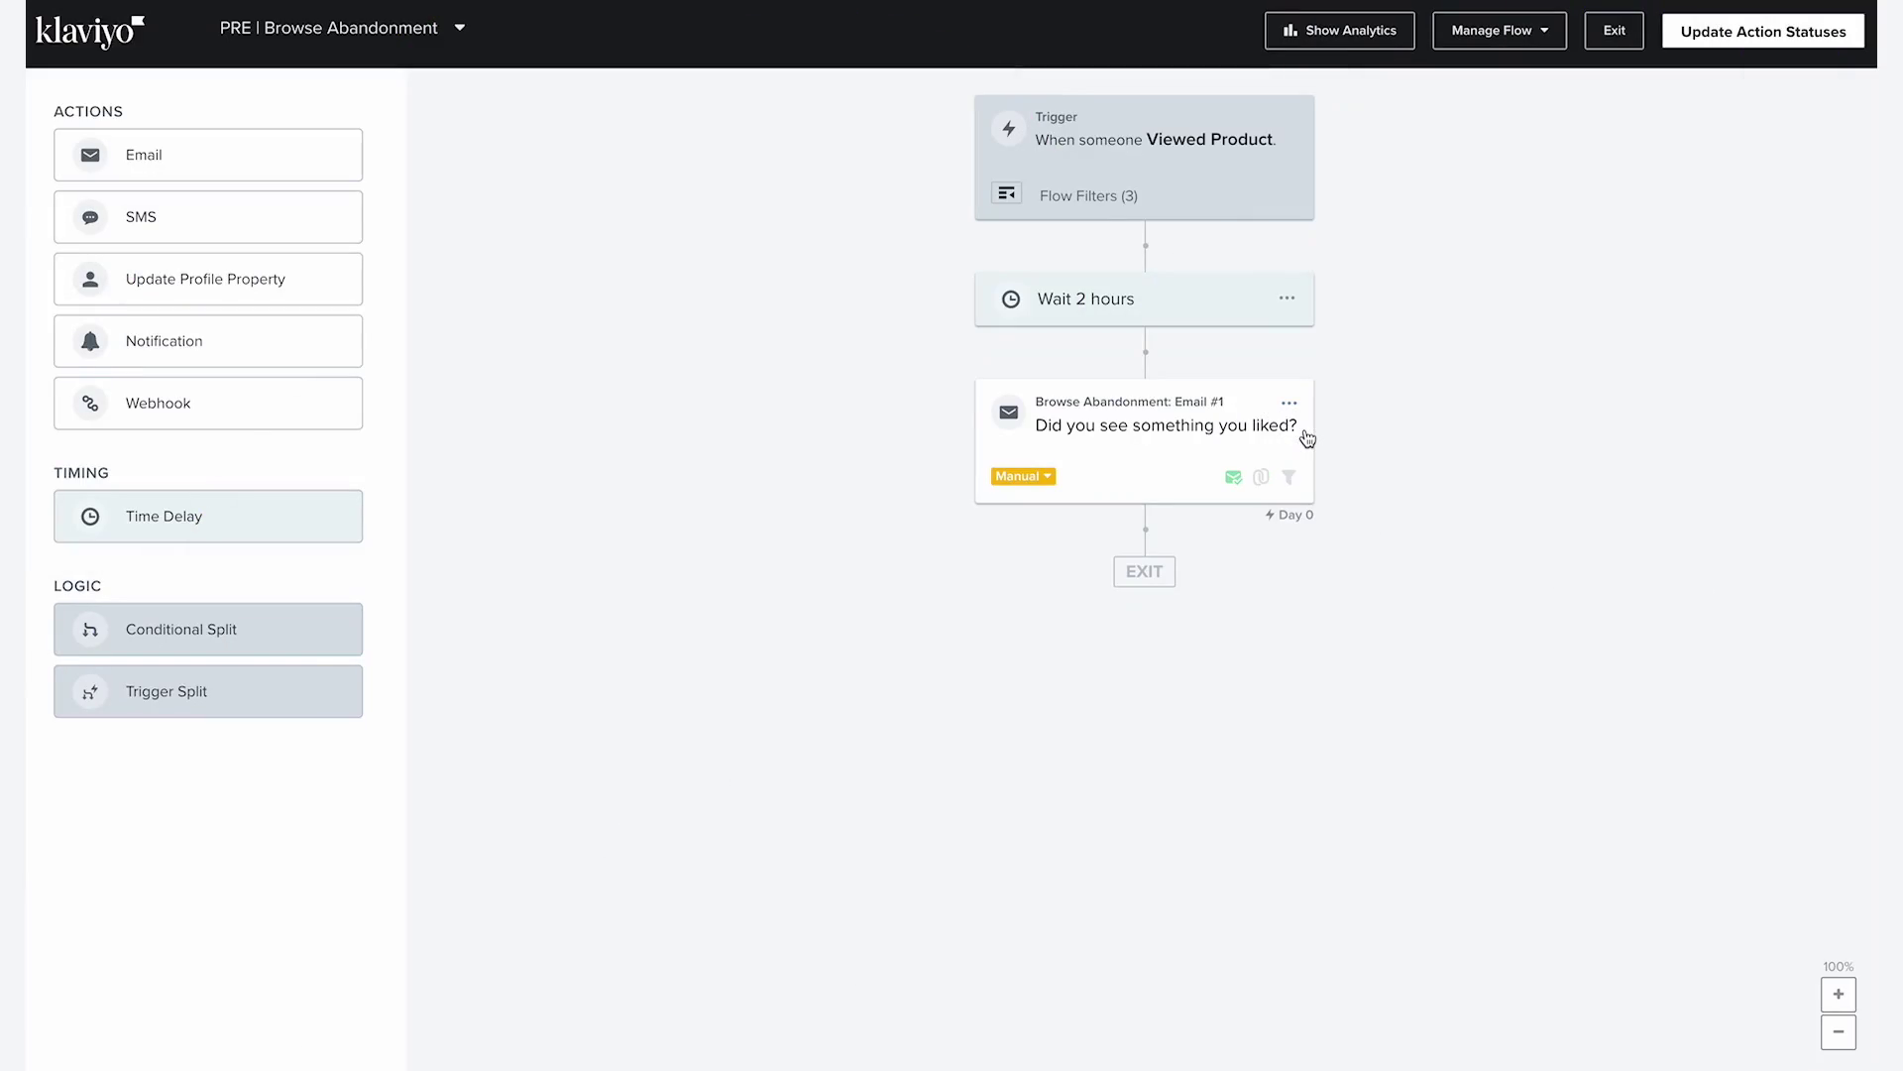
{"action": "left_click", "coordinate": [1307, 439]}
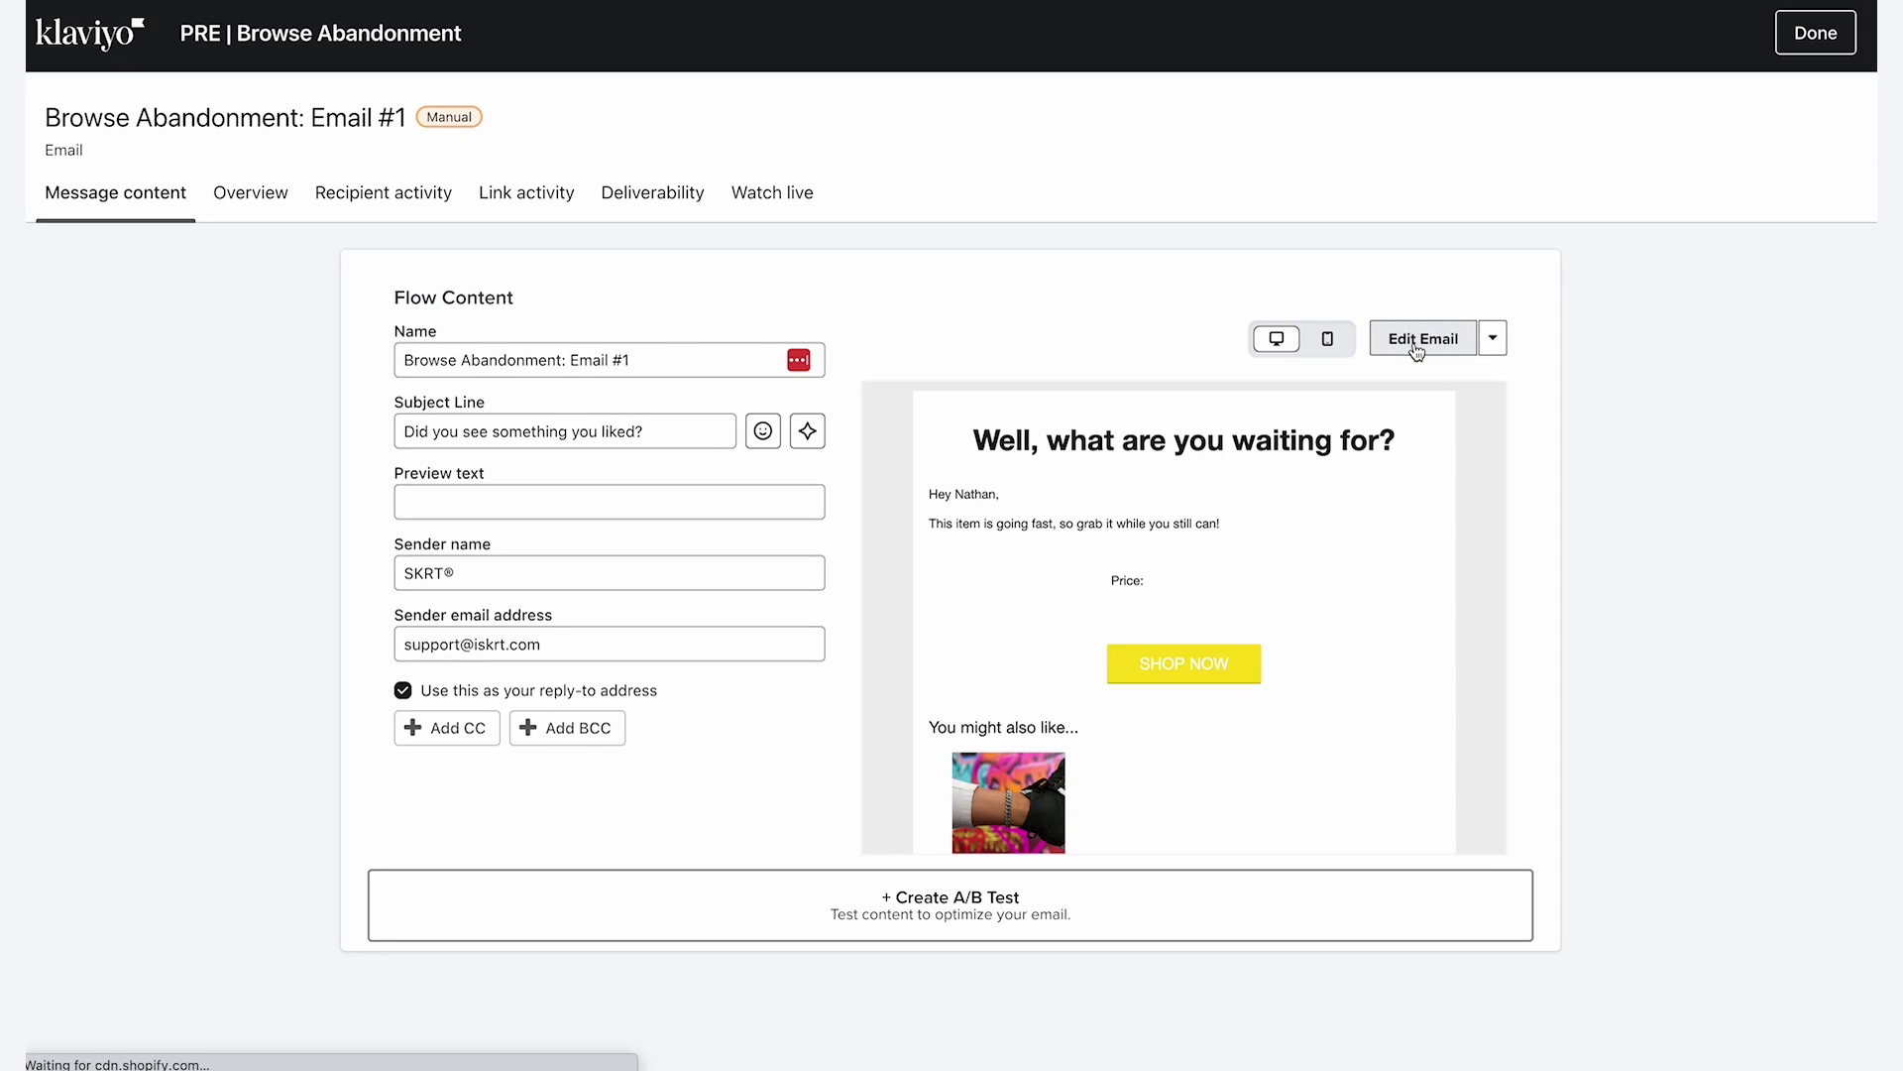
- Open Email #1 in the template editor and check it in Preview & test
{"action": "left_click", "coordinate": [1418, 340]}
{"action": "left_click", "coordinate": [1779, 99]}
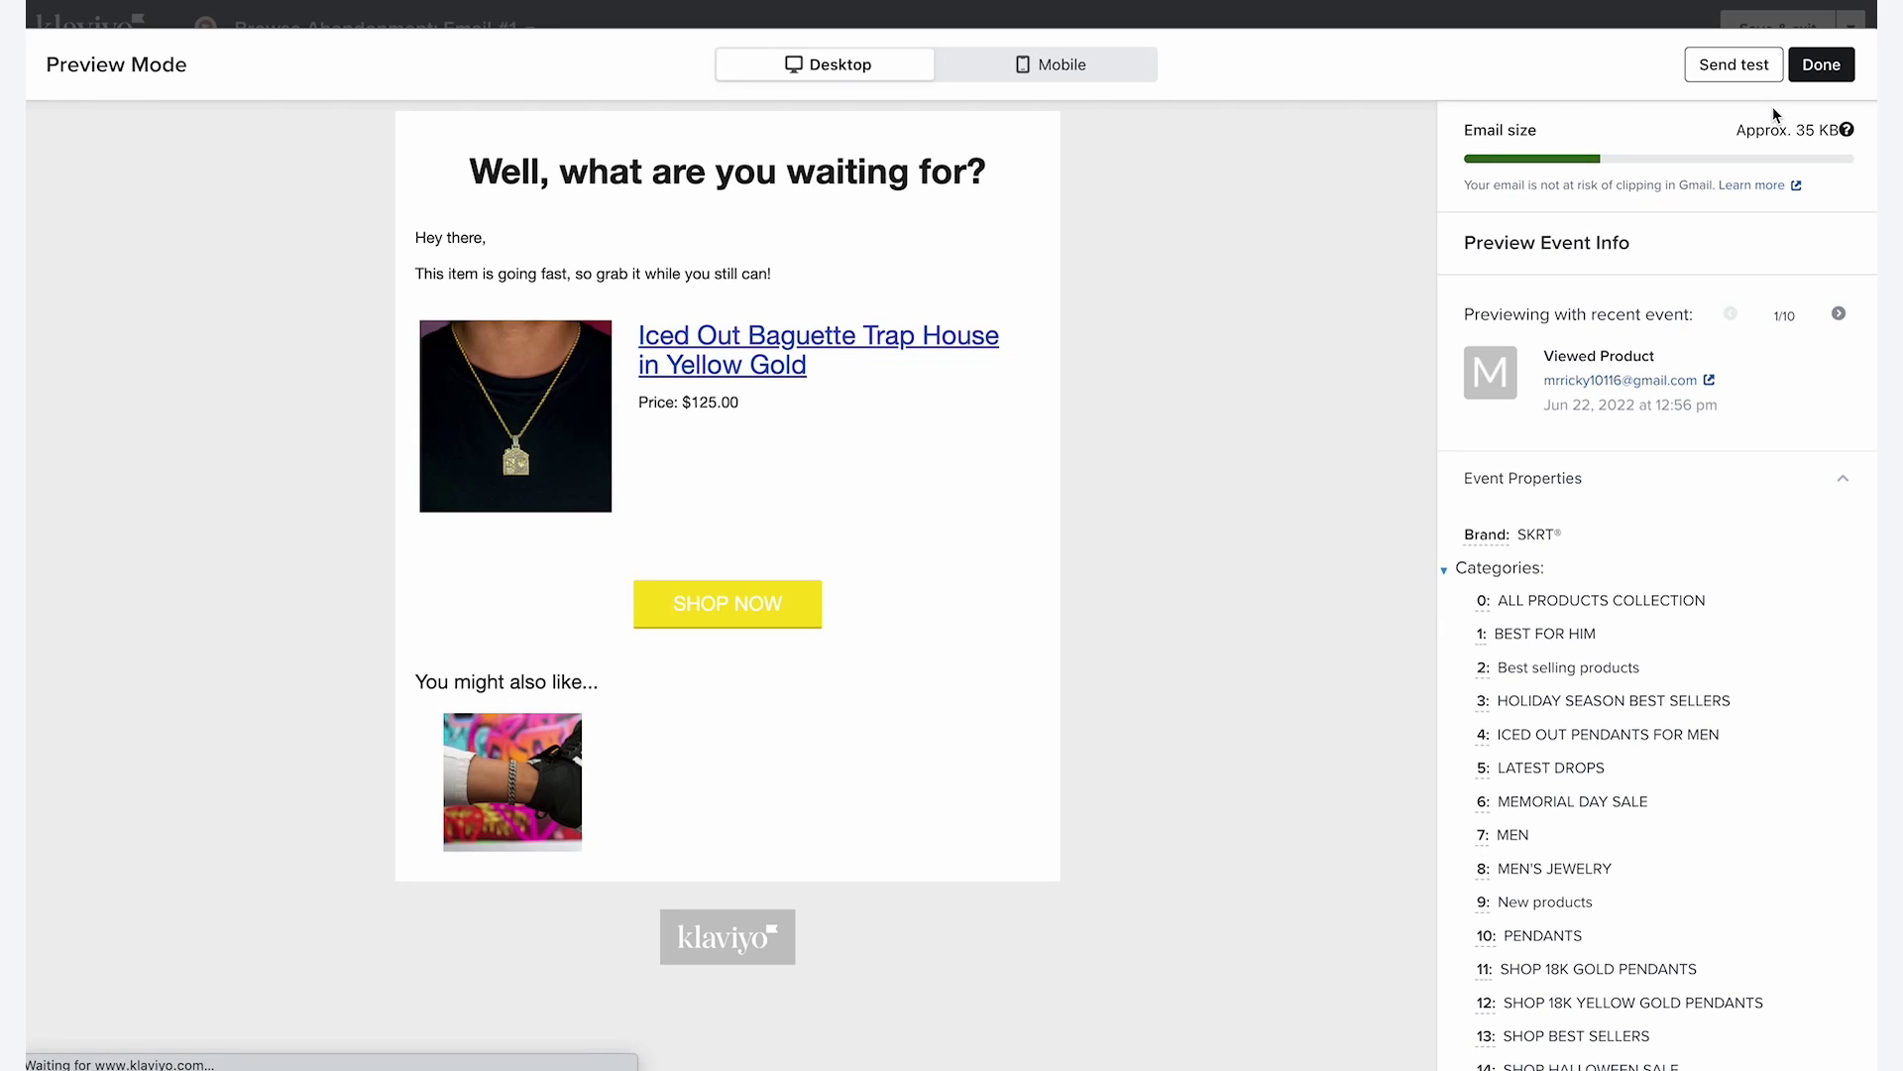
{"action": "left_click", "coordinate": [1820, 64]}
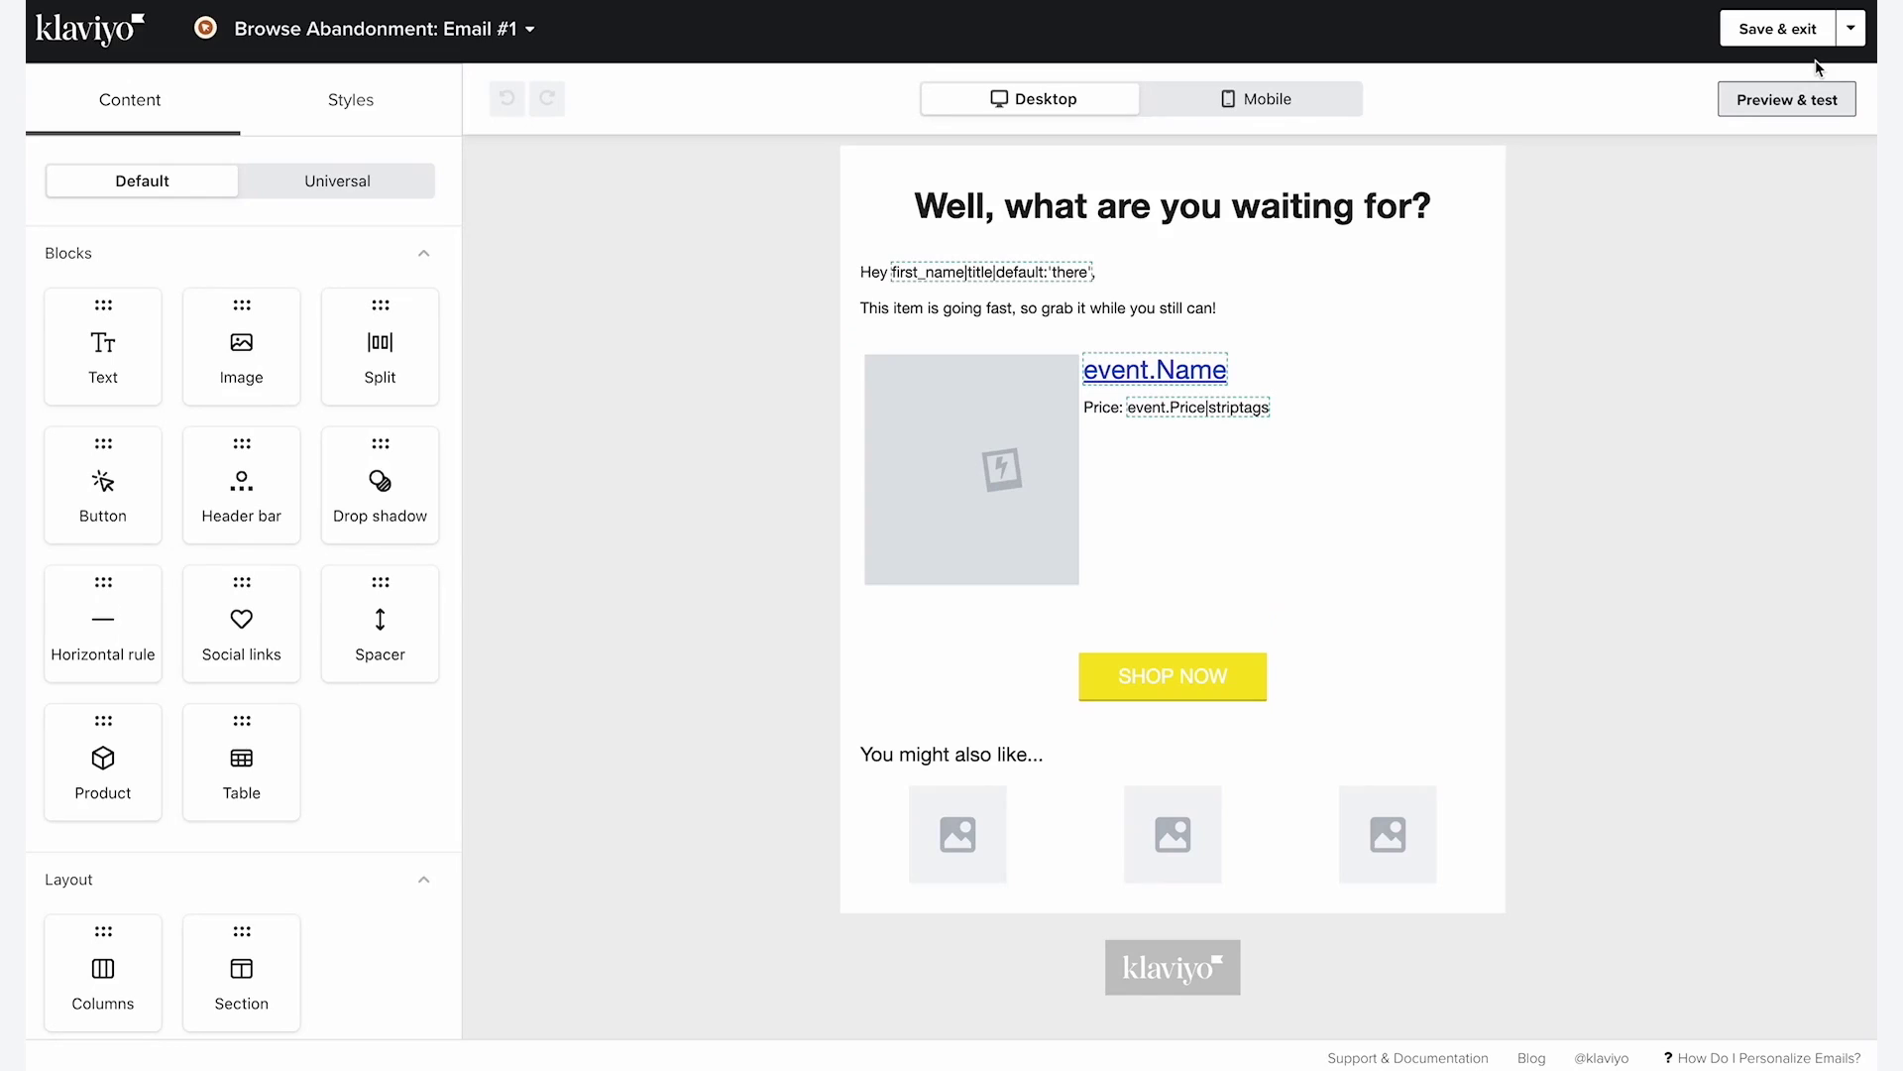
- Save the product table block as universal content named Dynamic Block - BA (Raw)
{"action": "left_click", "coordinate": [829, 395]}
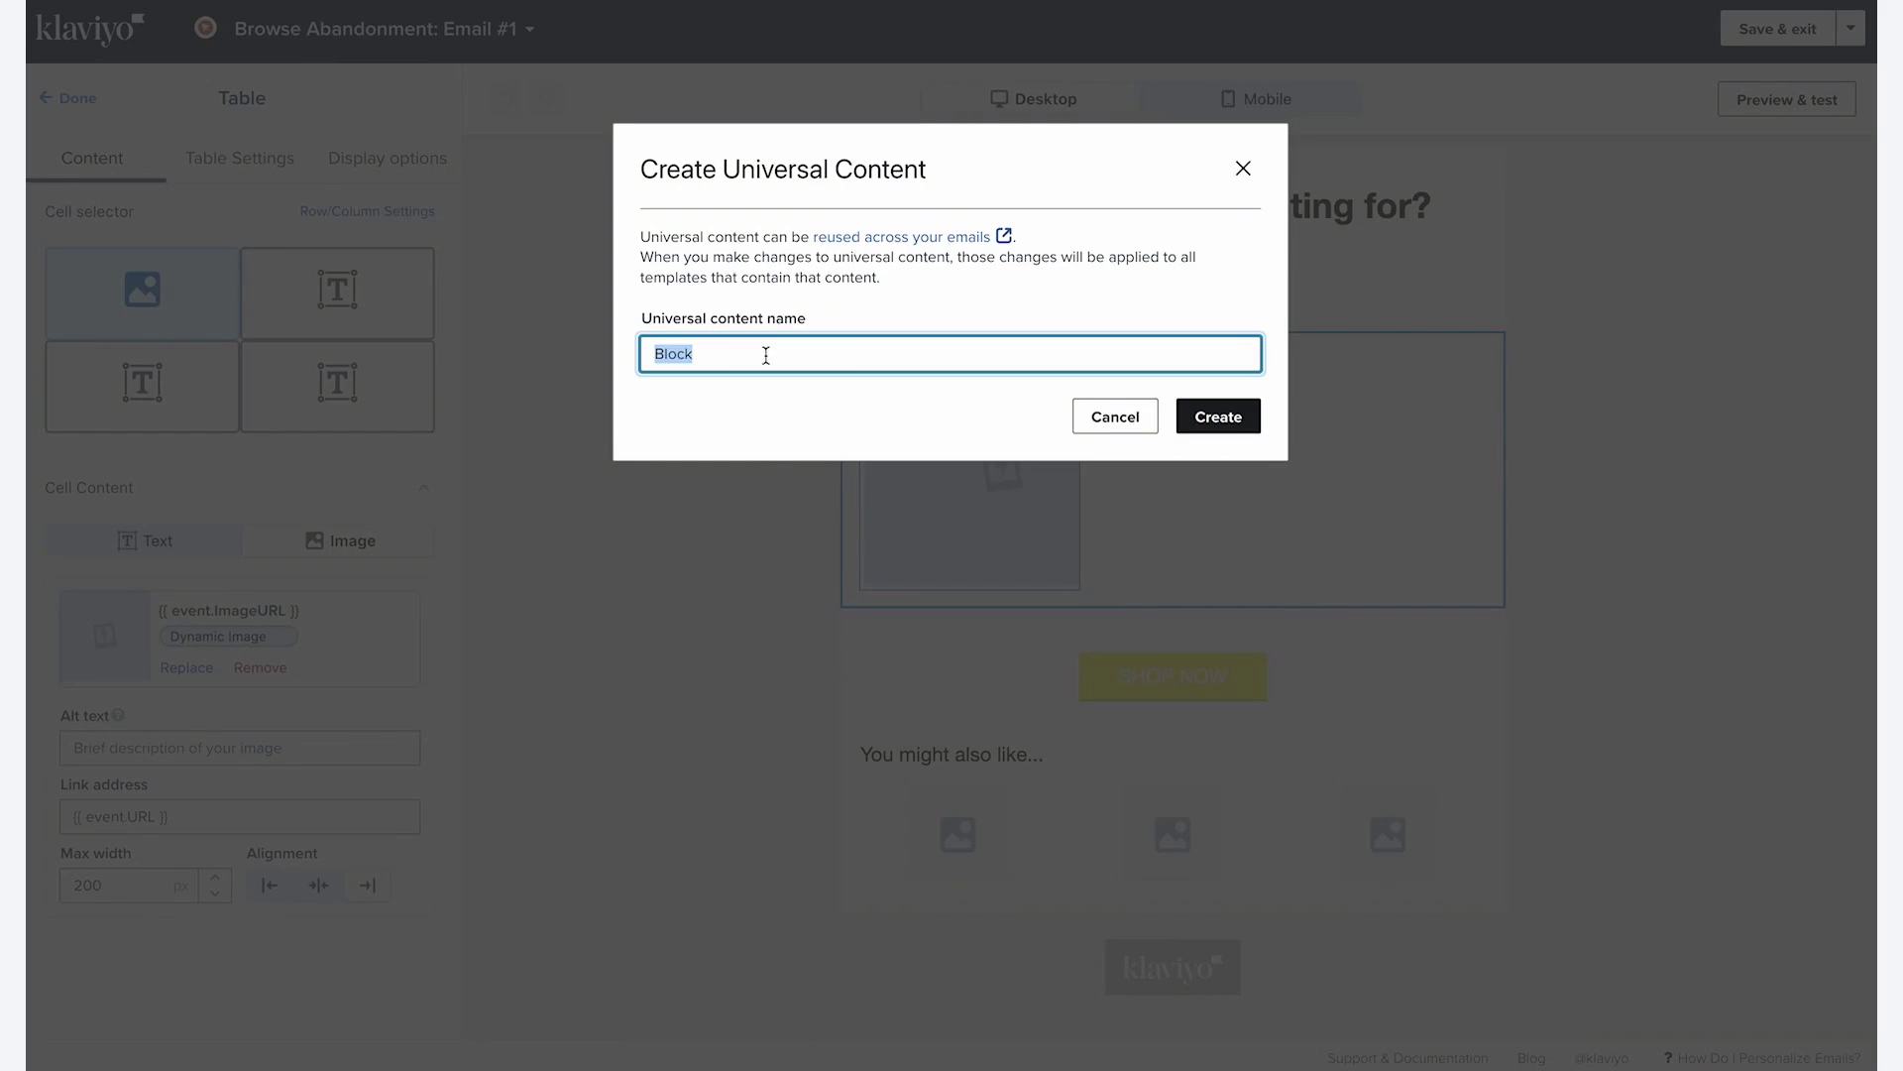
{"action": "left_click", "coordinate": [1202, 413]}
{"action": "left_click", "coordinate": [1077, 646]}
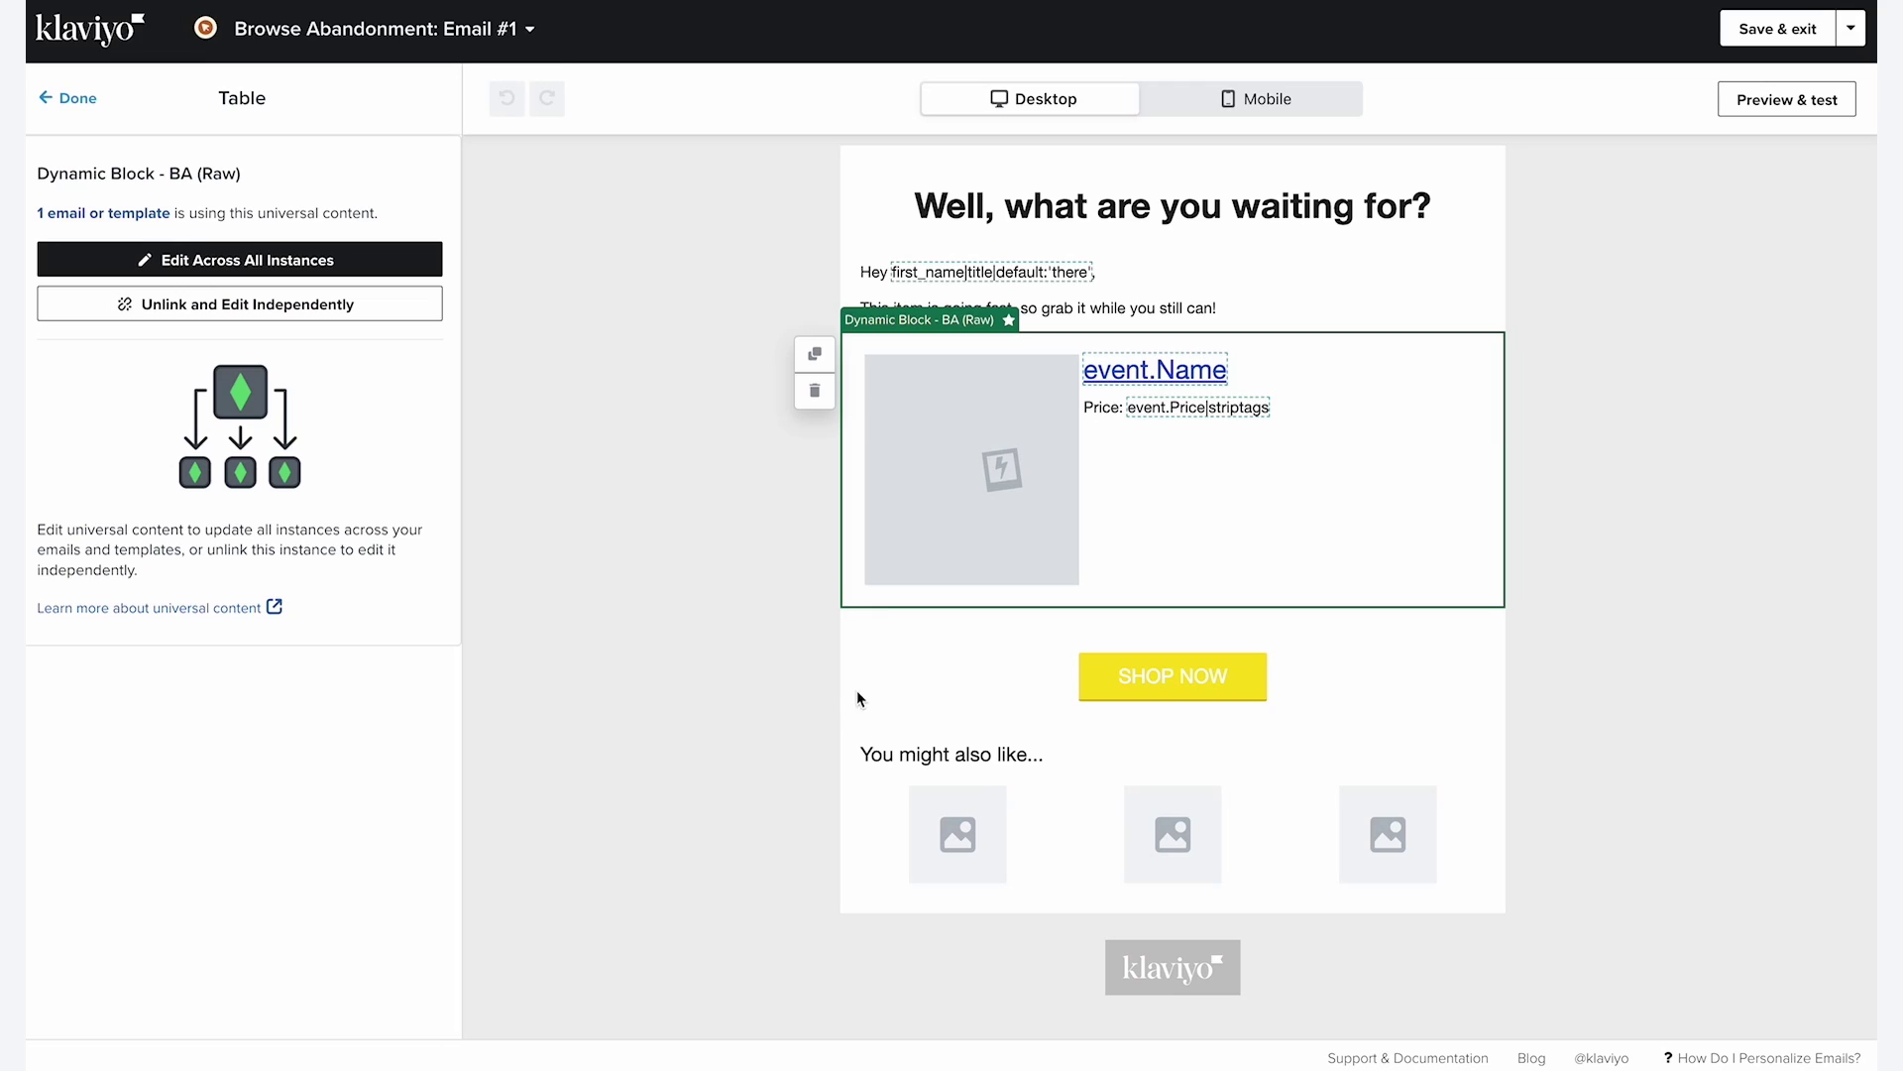
{"action": "left_click", "coordinate": [938, 669]}
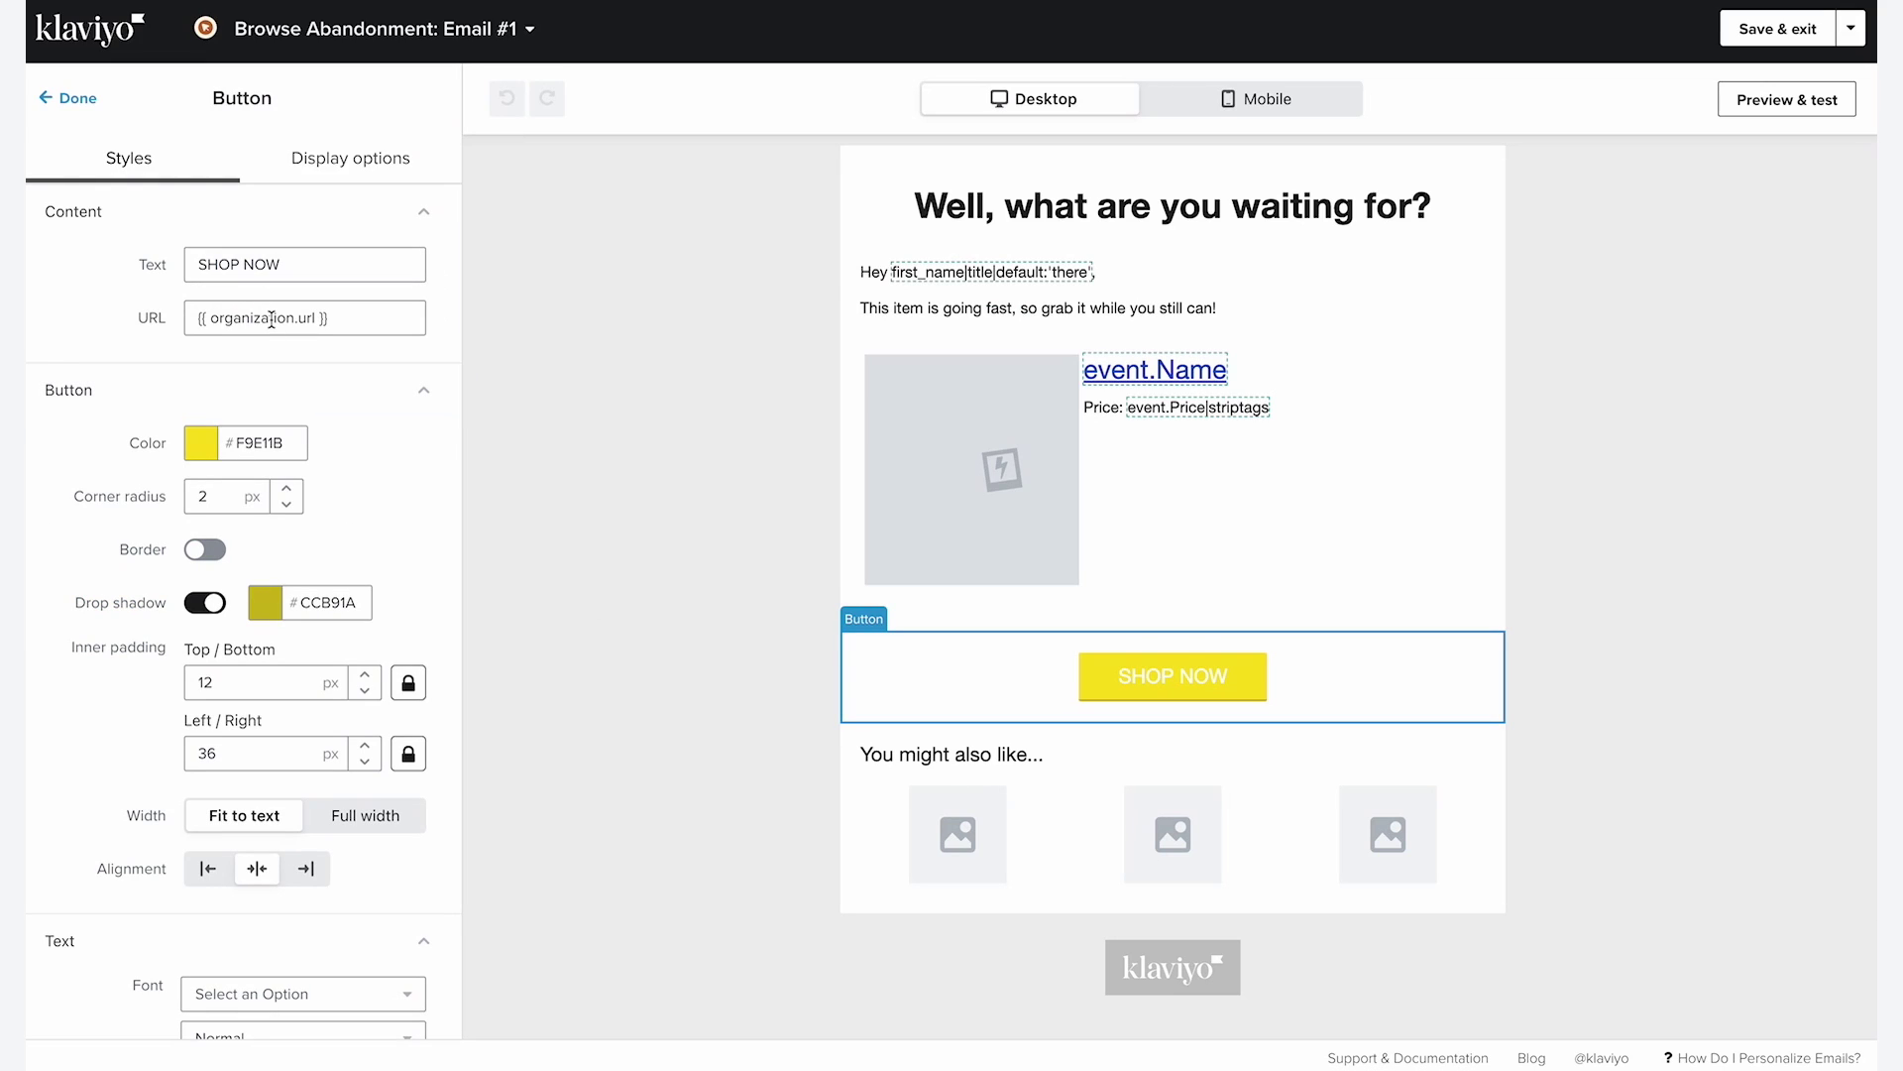
{"action": "left_click", "coordinate": [614, 511]}
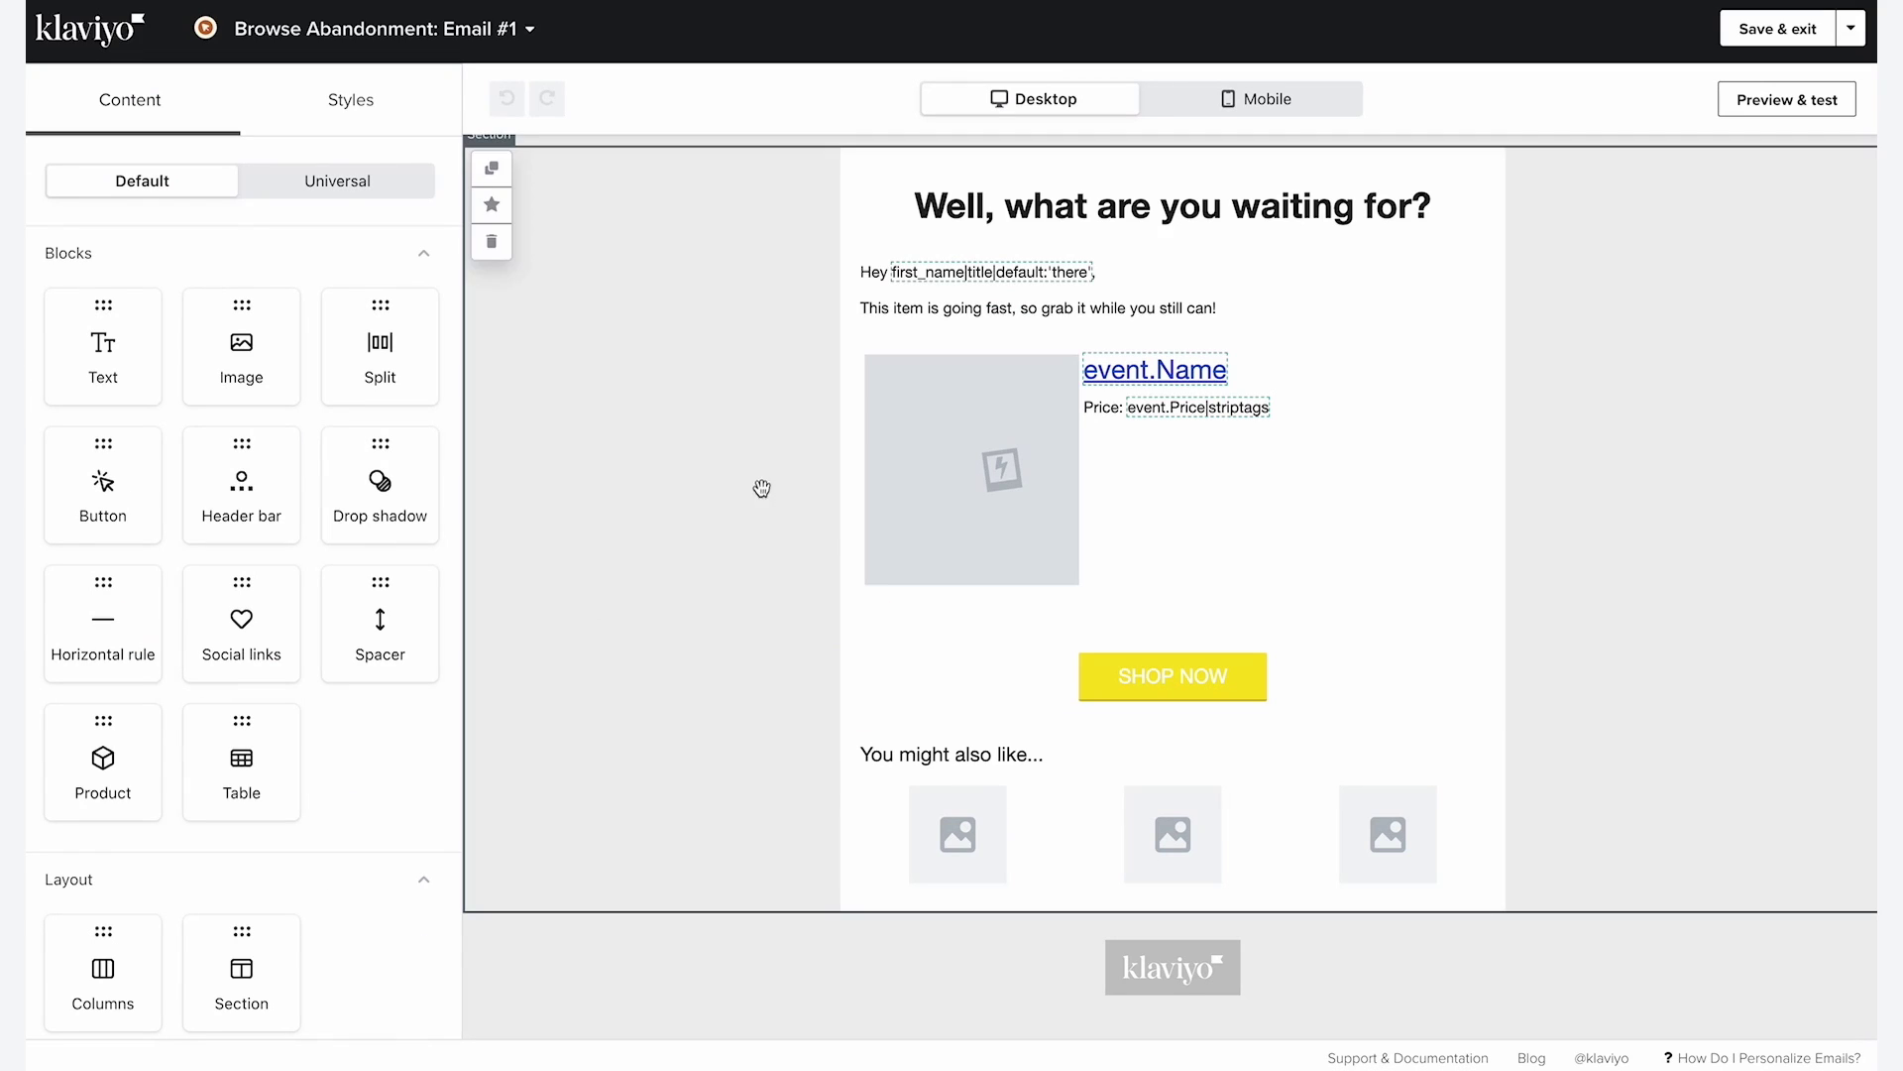
{"action": "left_click", "coordinate": [896, 362]}
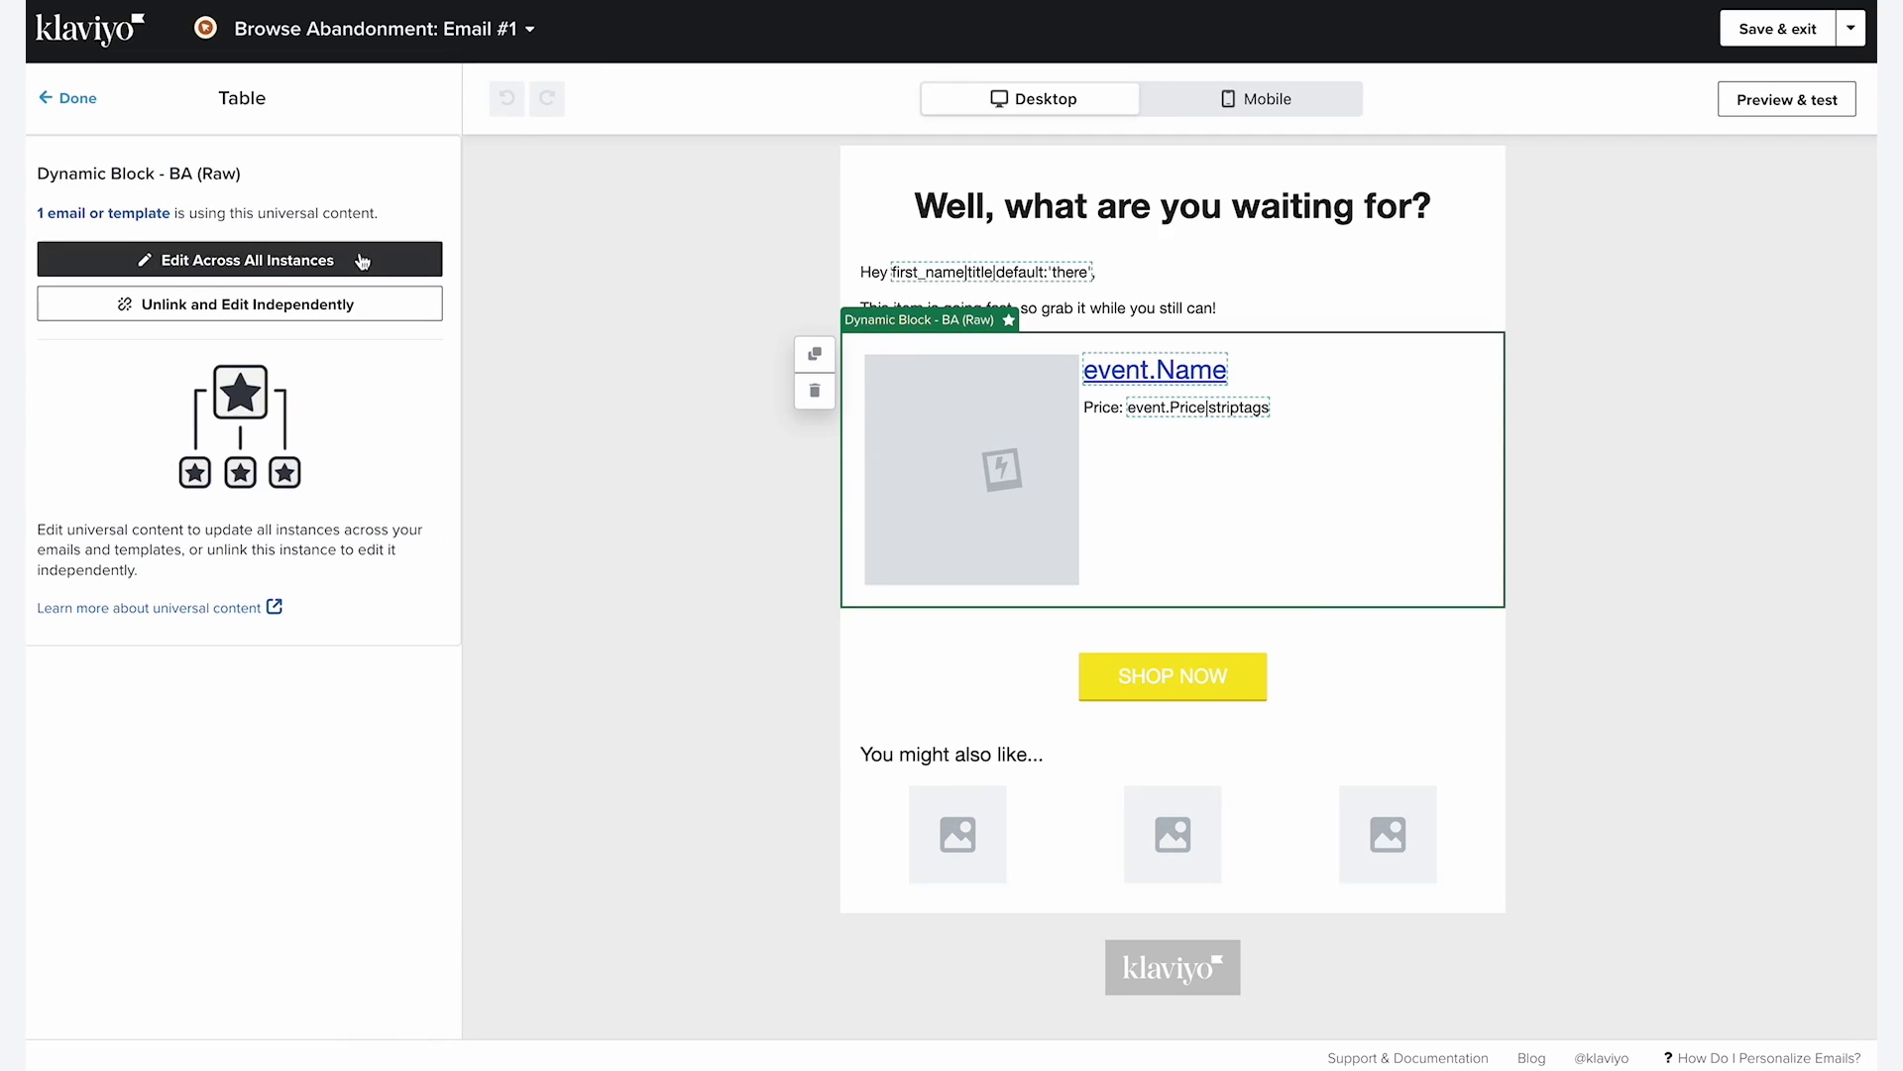
- Open the universal product block for editing, then discard the changes and leave
{"action": "left_click", "coordinate": [203, 263]}
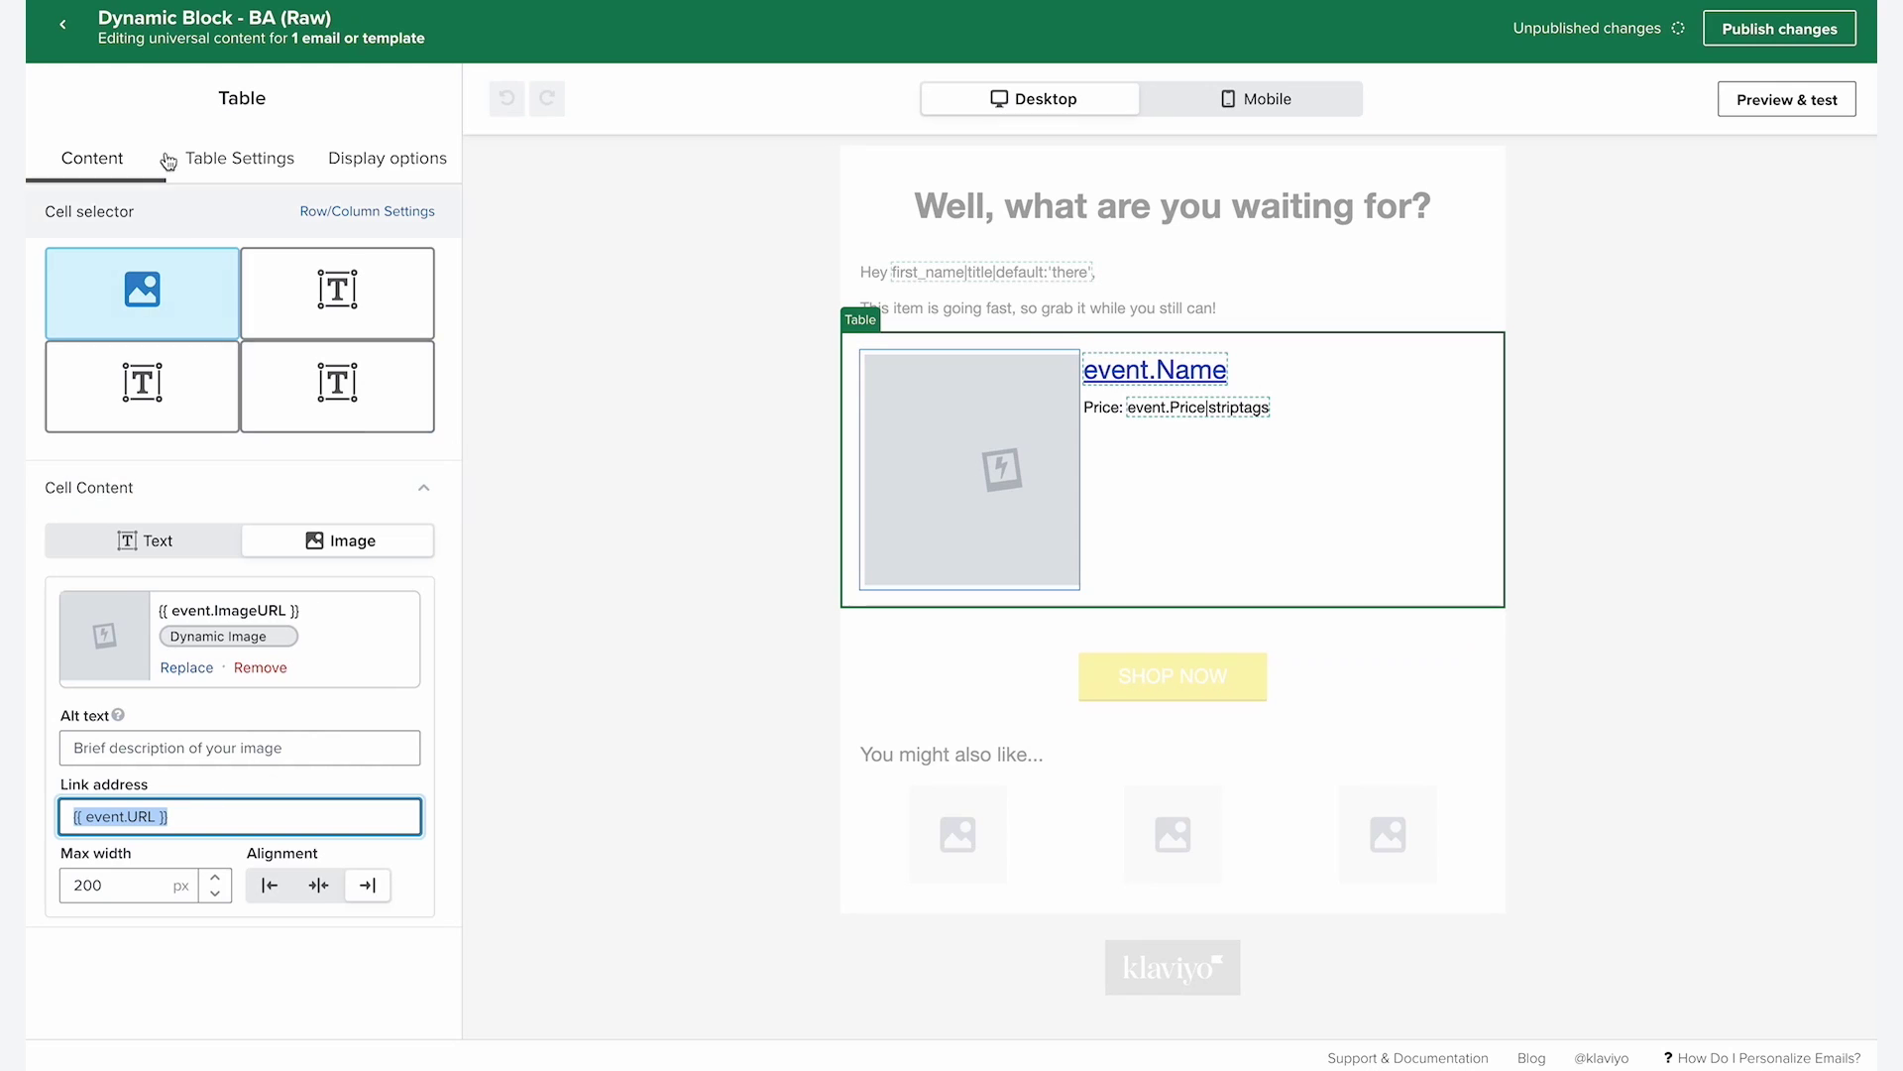
{"action": "left_click", "coordinate": [63, 23]}
{"action": "left_click", "coordinate": [109, 110]}
{"action": "left_click", "coordinate": [1180, 310]}
- Link SHOP NOW to {{ event.URL }}, save it as universal content Button - BA (Raw), and save the email
{"action": "left_click", "coordinate": [1172, 676]}
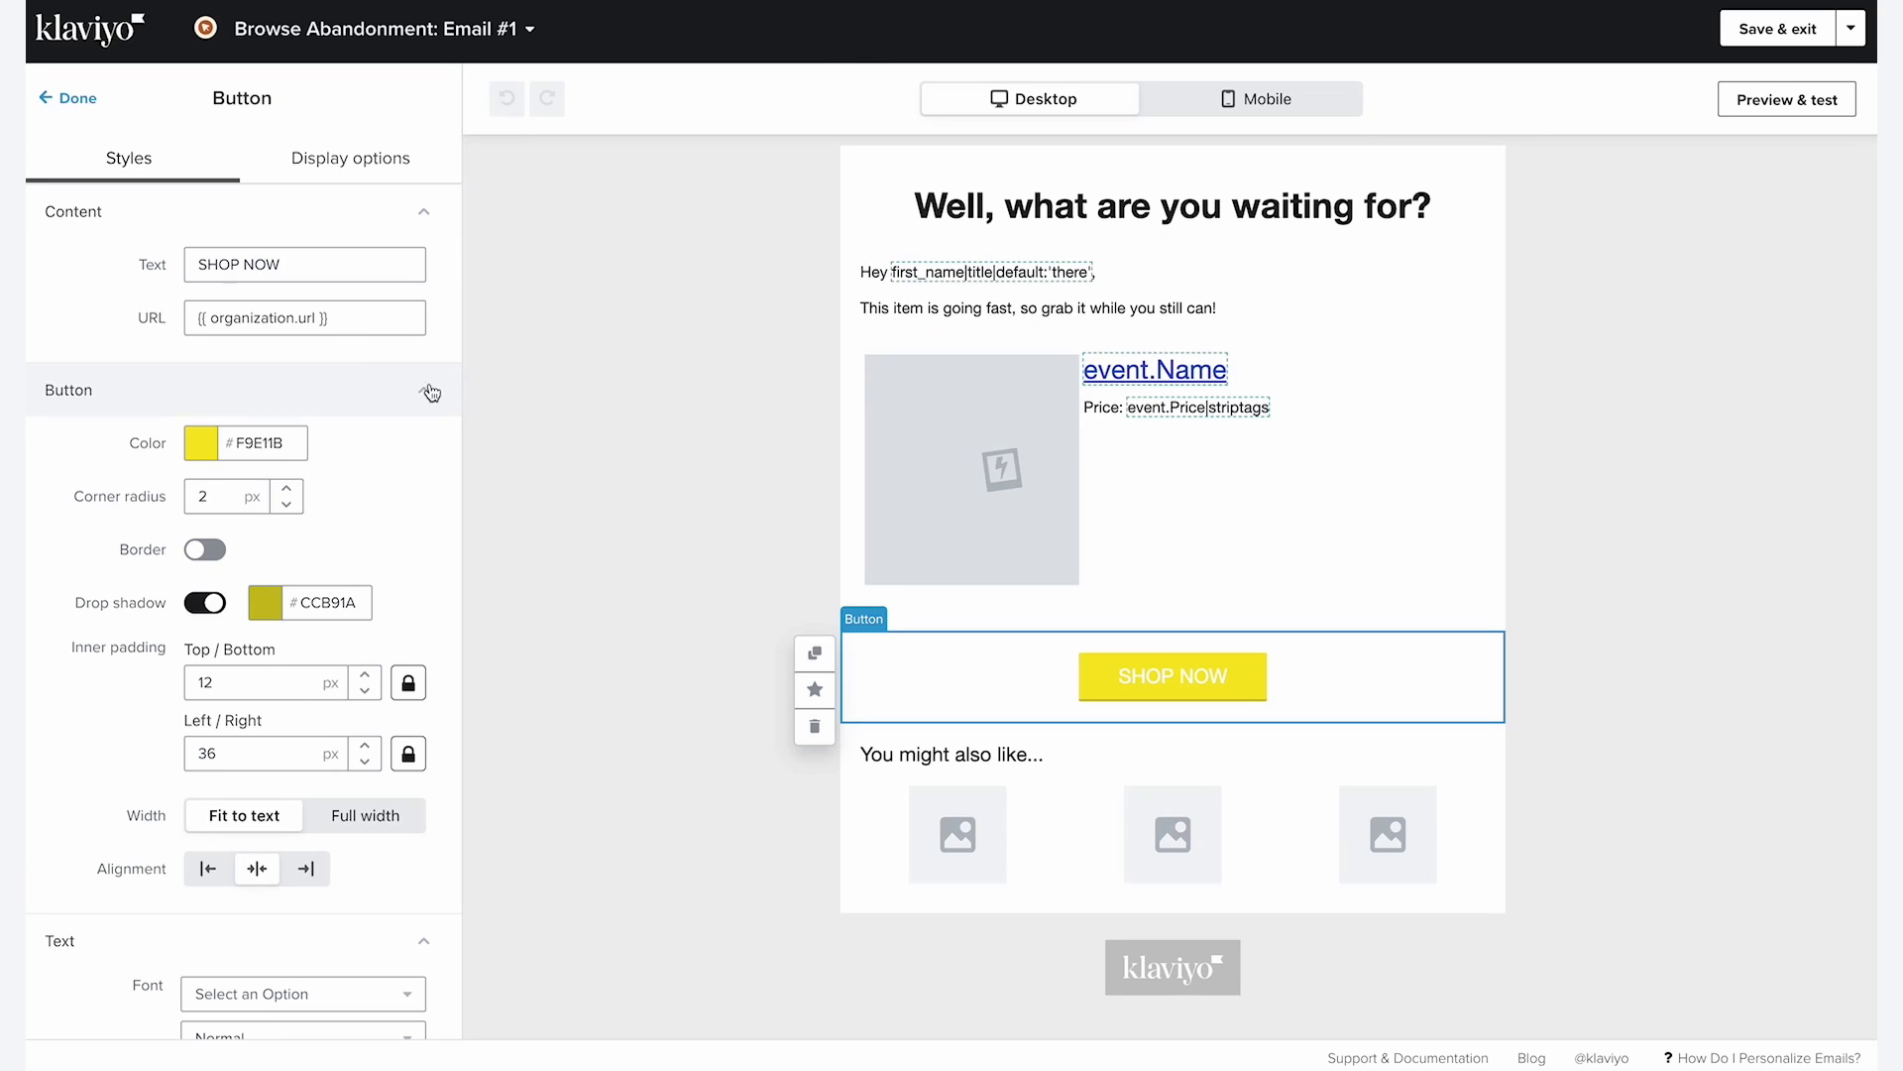
{"action": "left_click", "coordinate": [326, 318]}
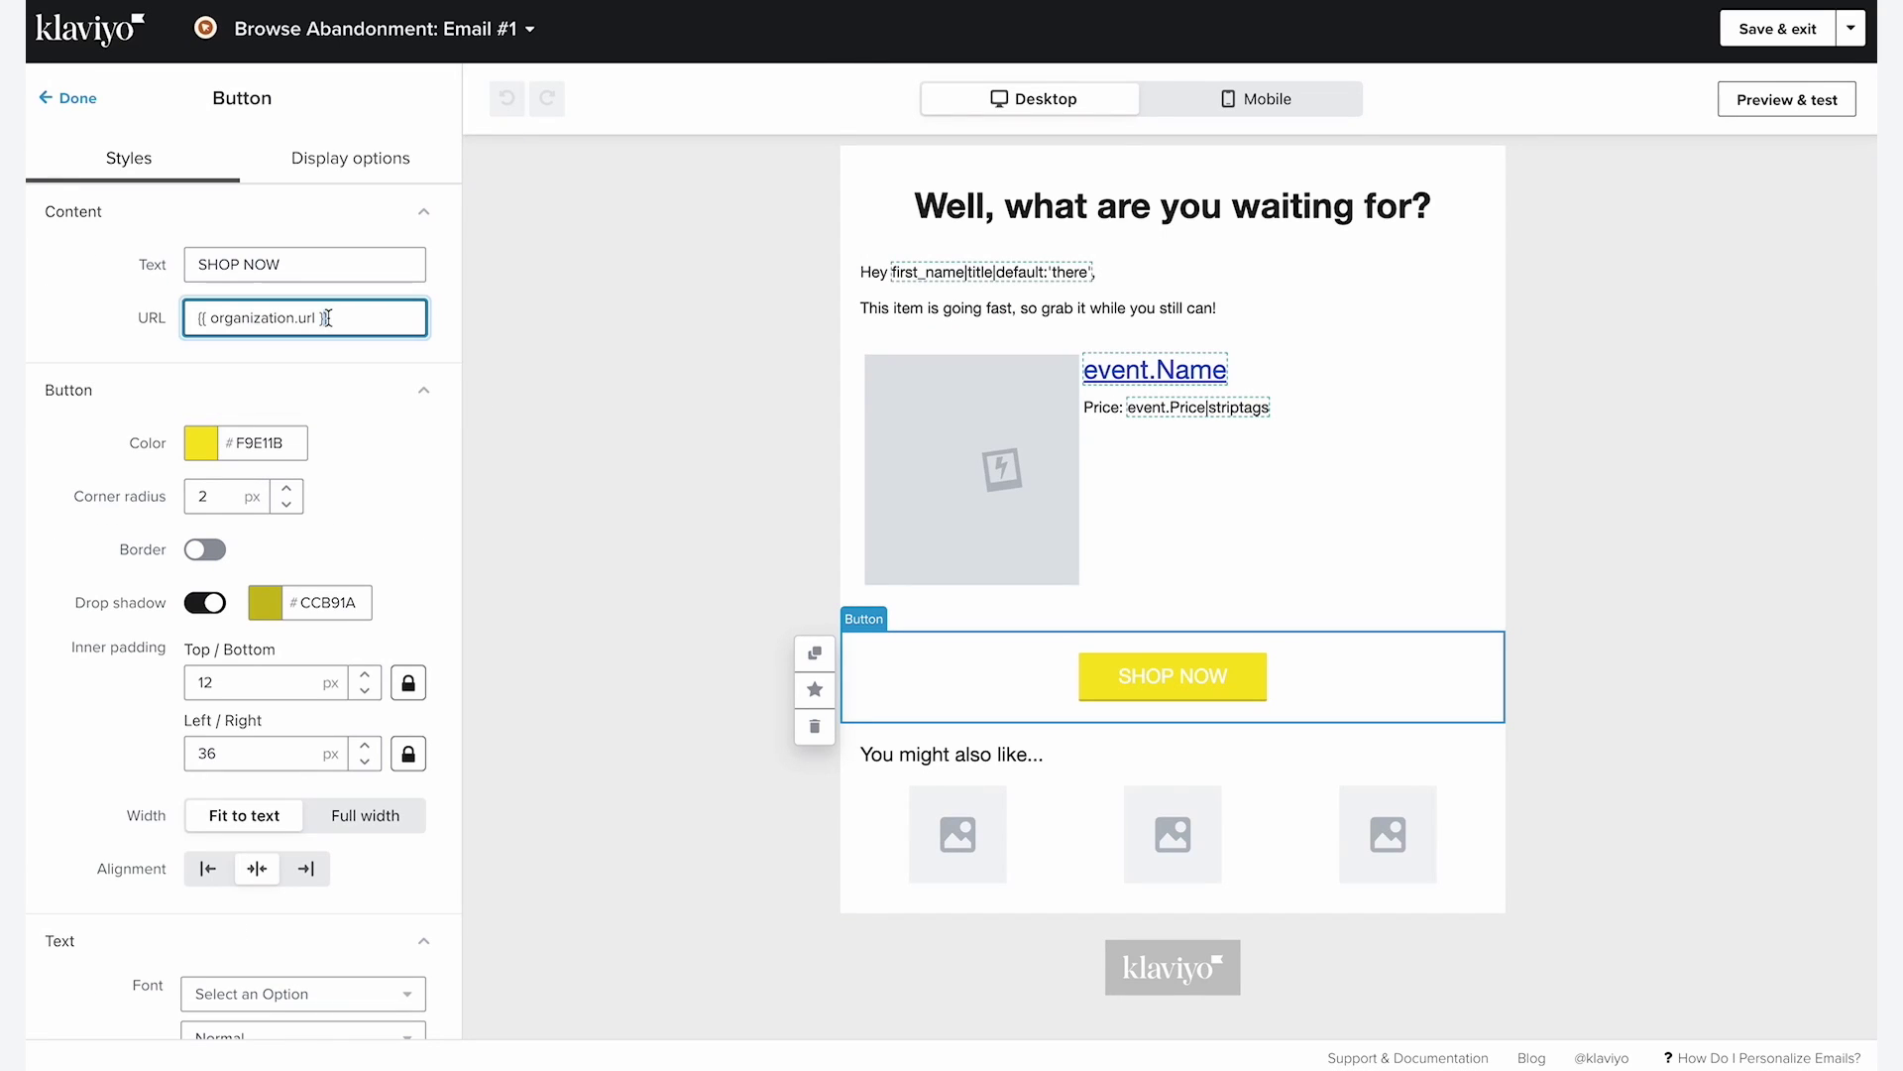
{"action": "left_click", "coordinate": [815, 689]}
{"action": "type", "text": "Dy"}
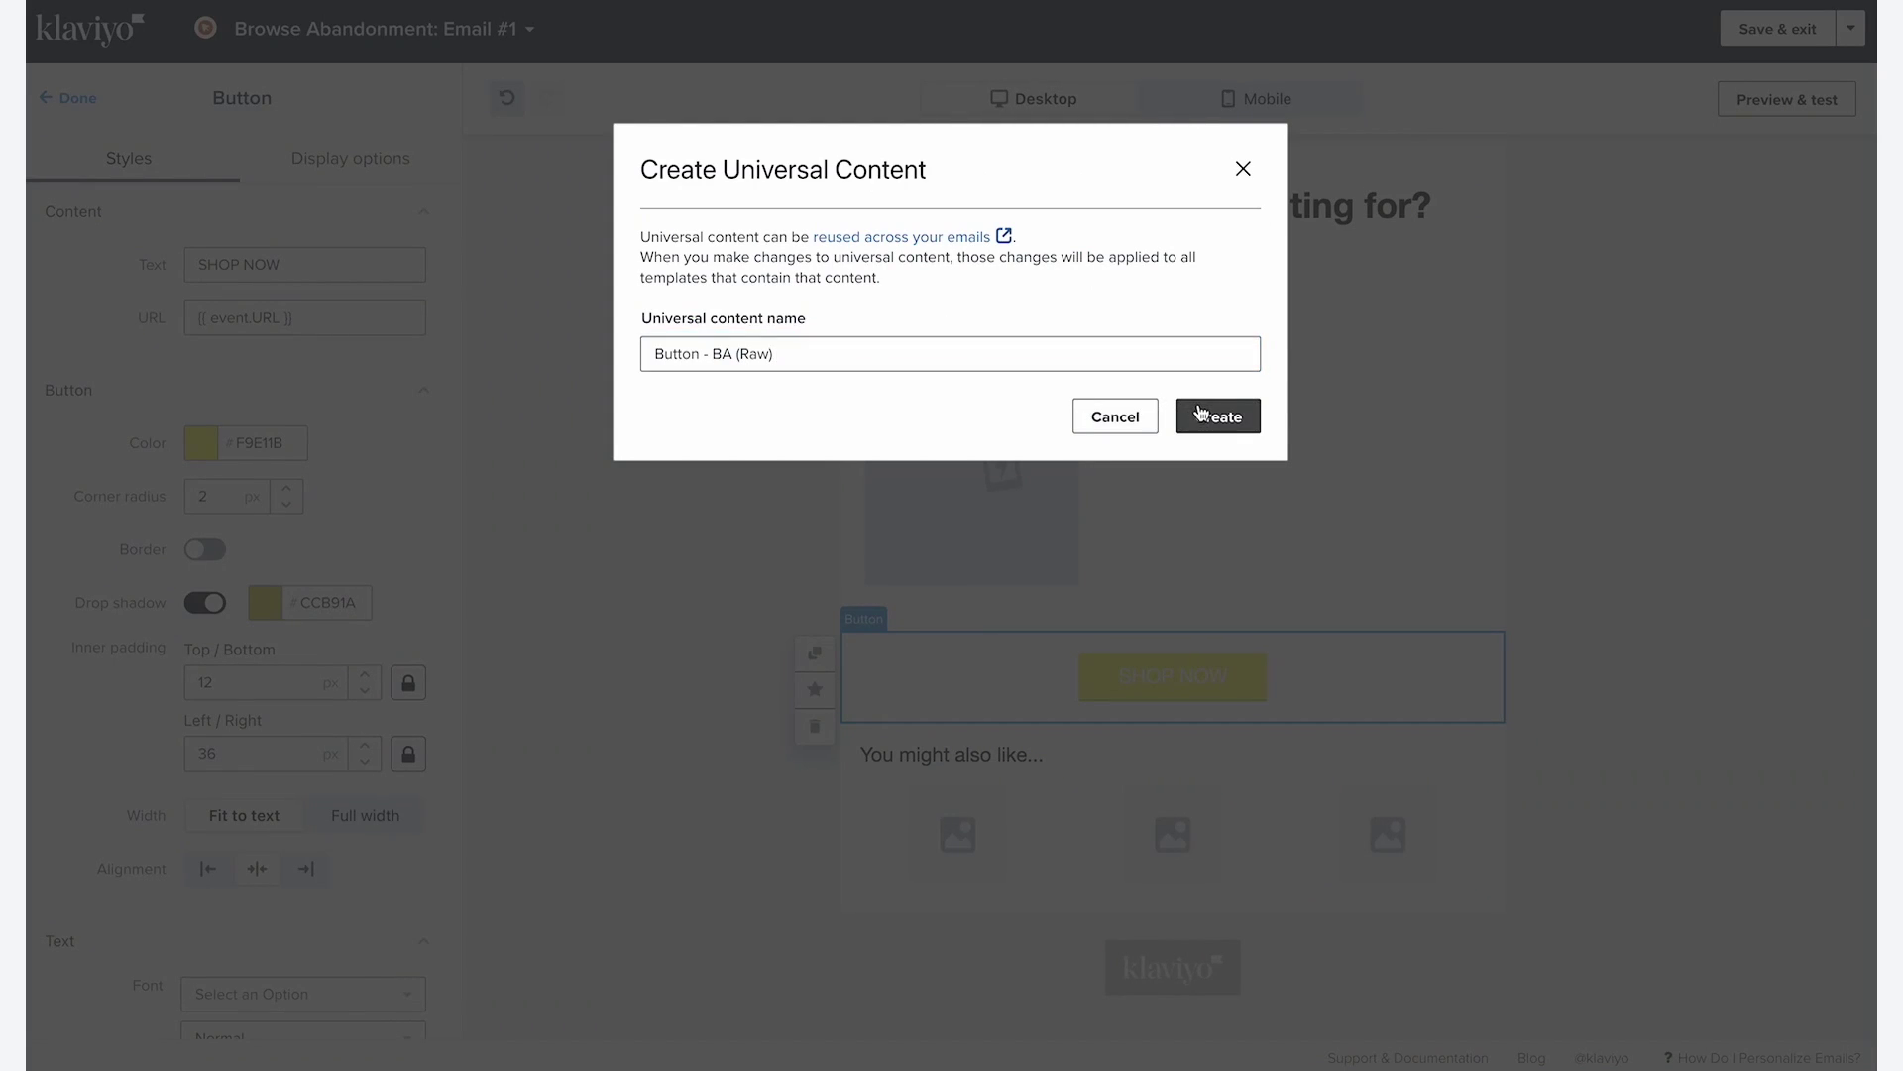
{"action": "left_click", "coordinate": [1201, 414]}
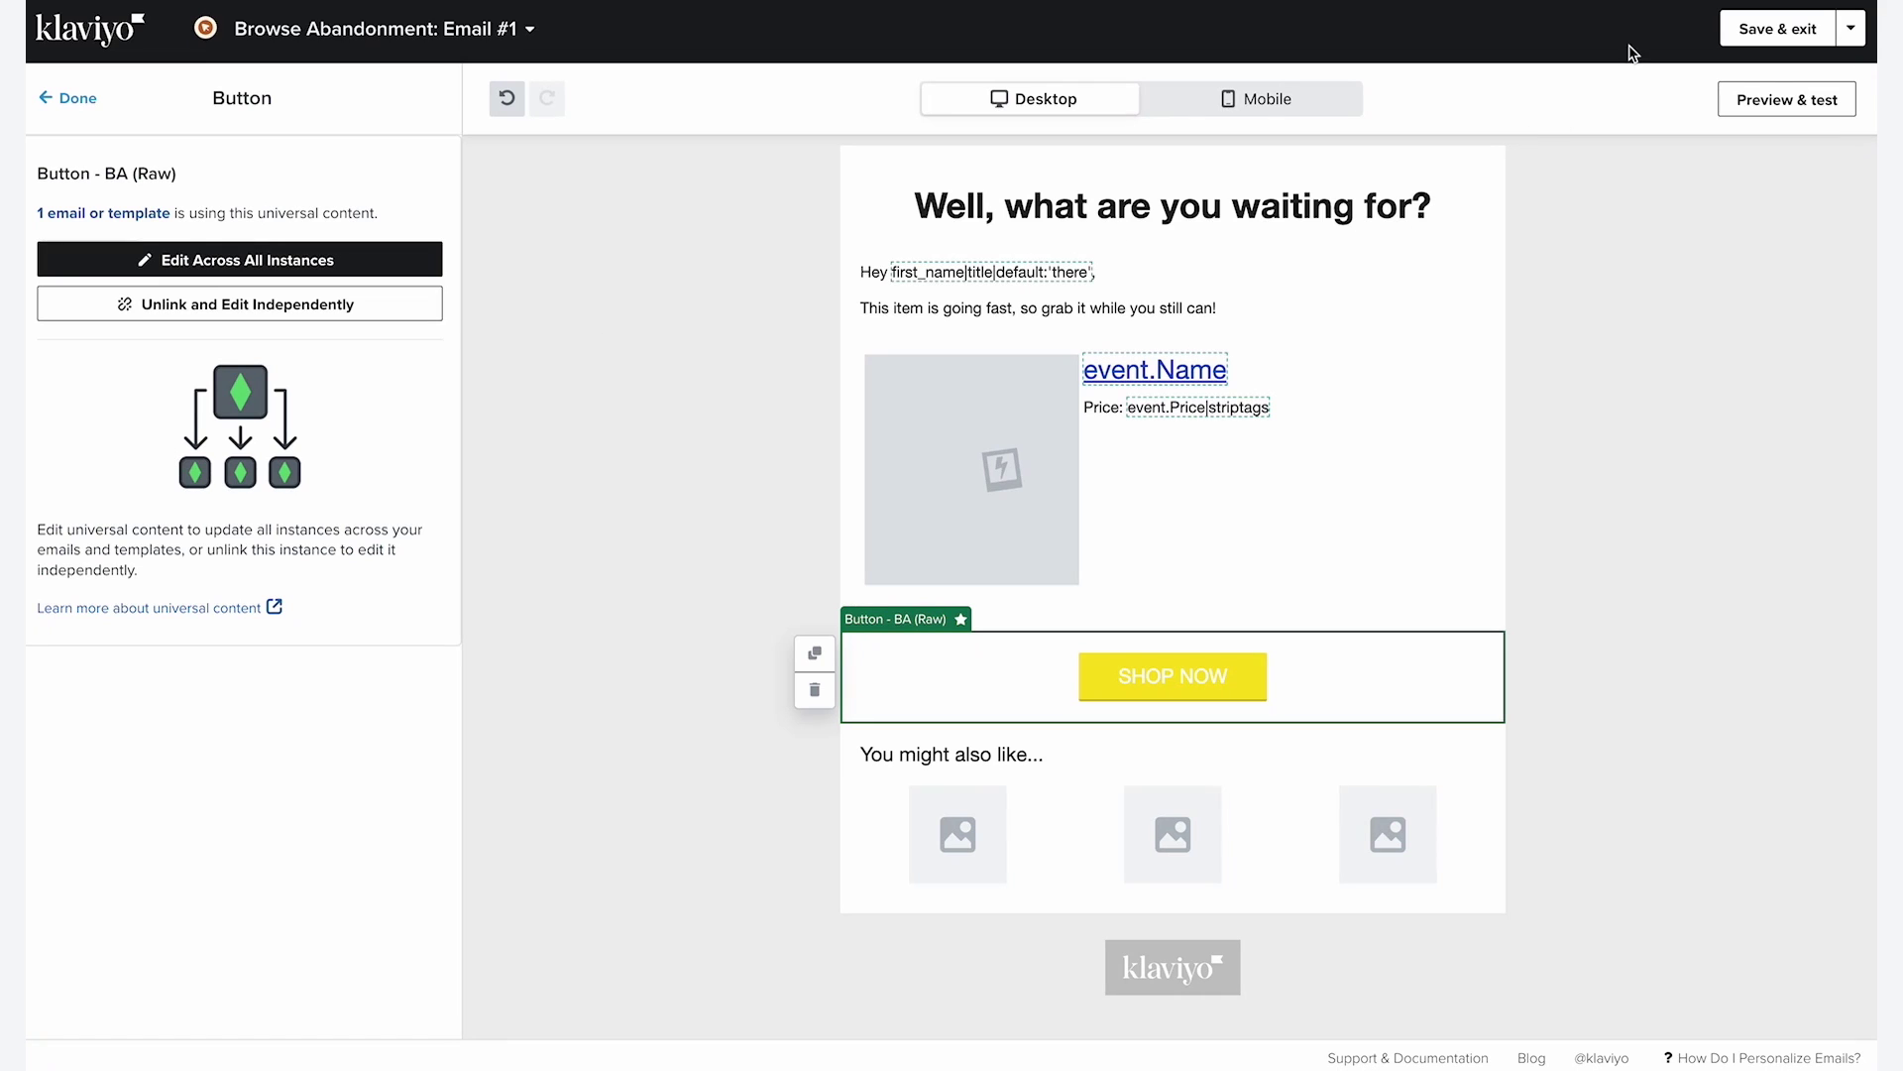
{"action": "left_click", "coordinate": [1802, 48]}
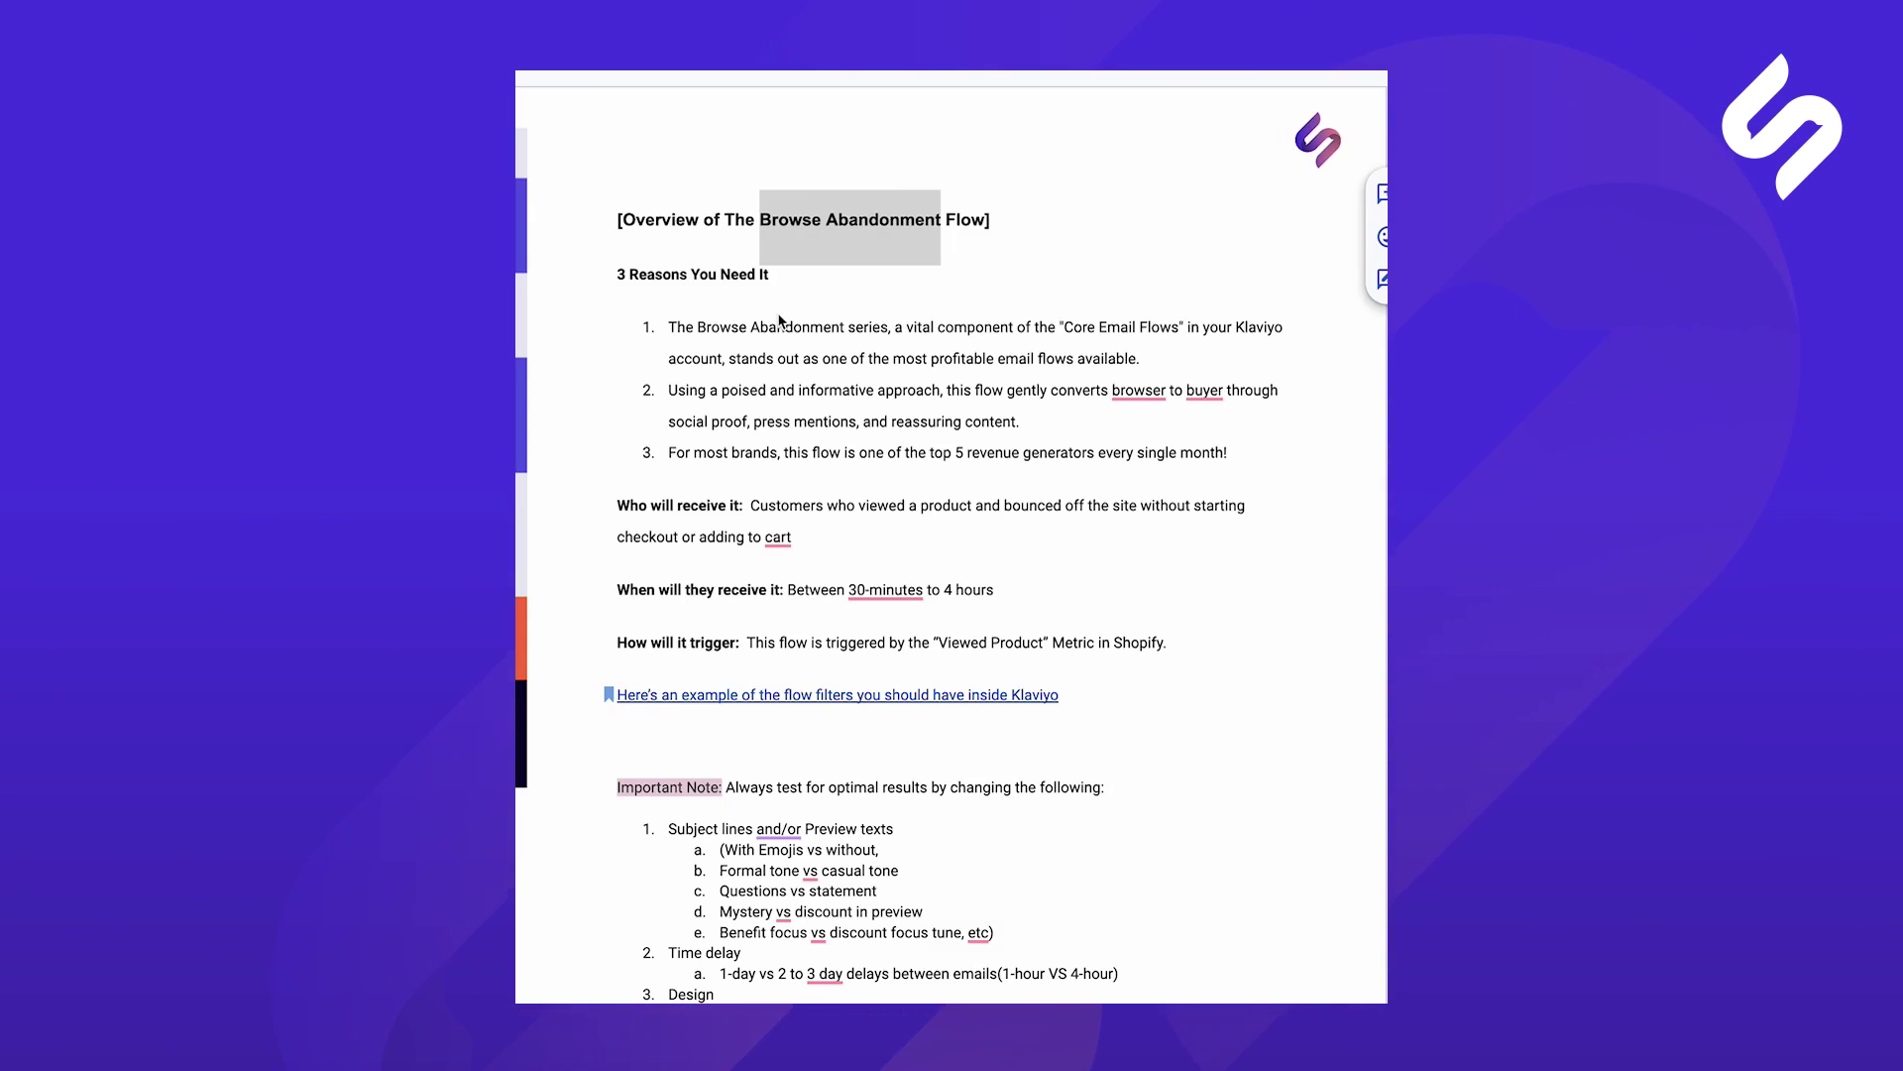
- Scroll the strategy doc from the Overview past Email 1 to Email 2's subject lines and timing
{"action": "scroll", "coordinate": [813, 268], "scroll_direction": "down", "scroll_amount": 3}
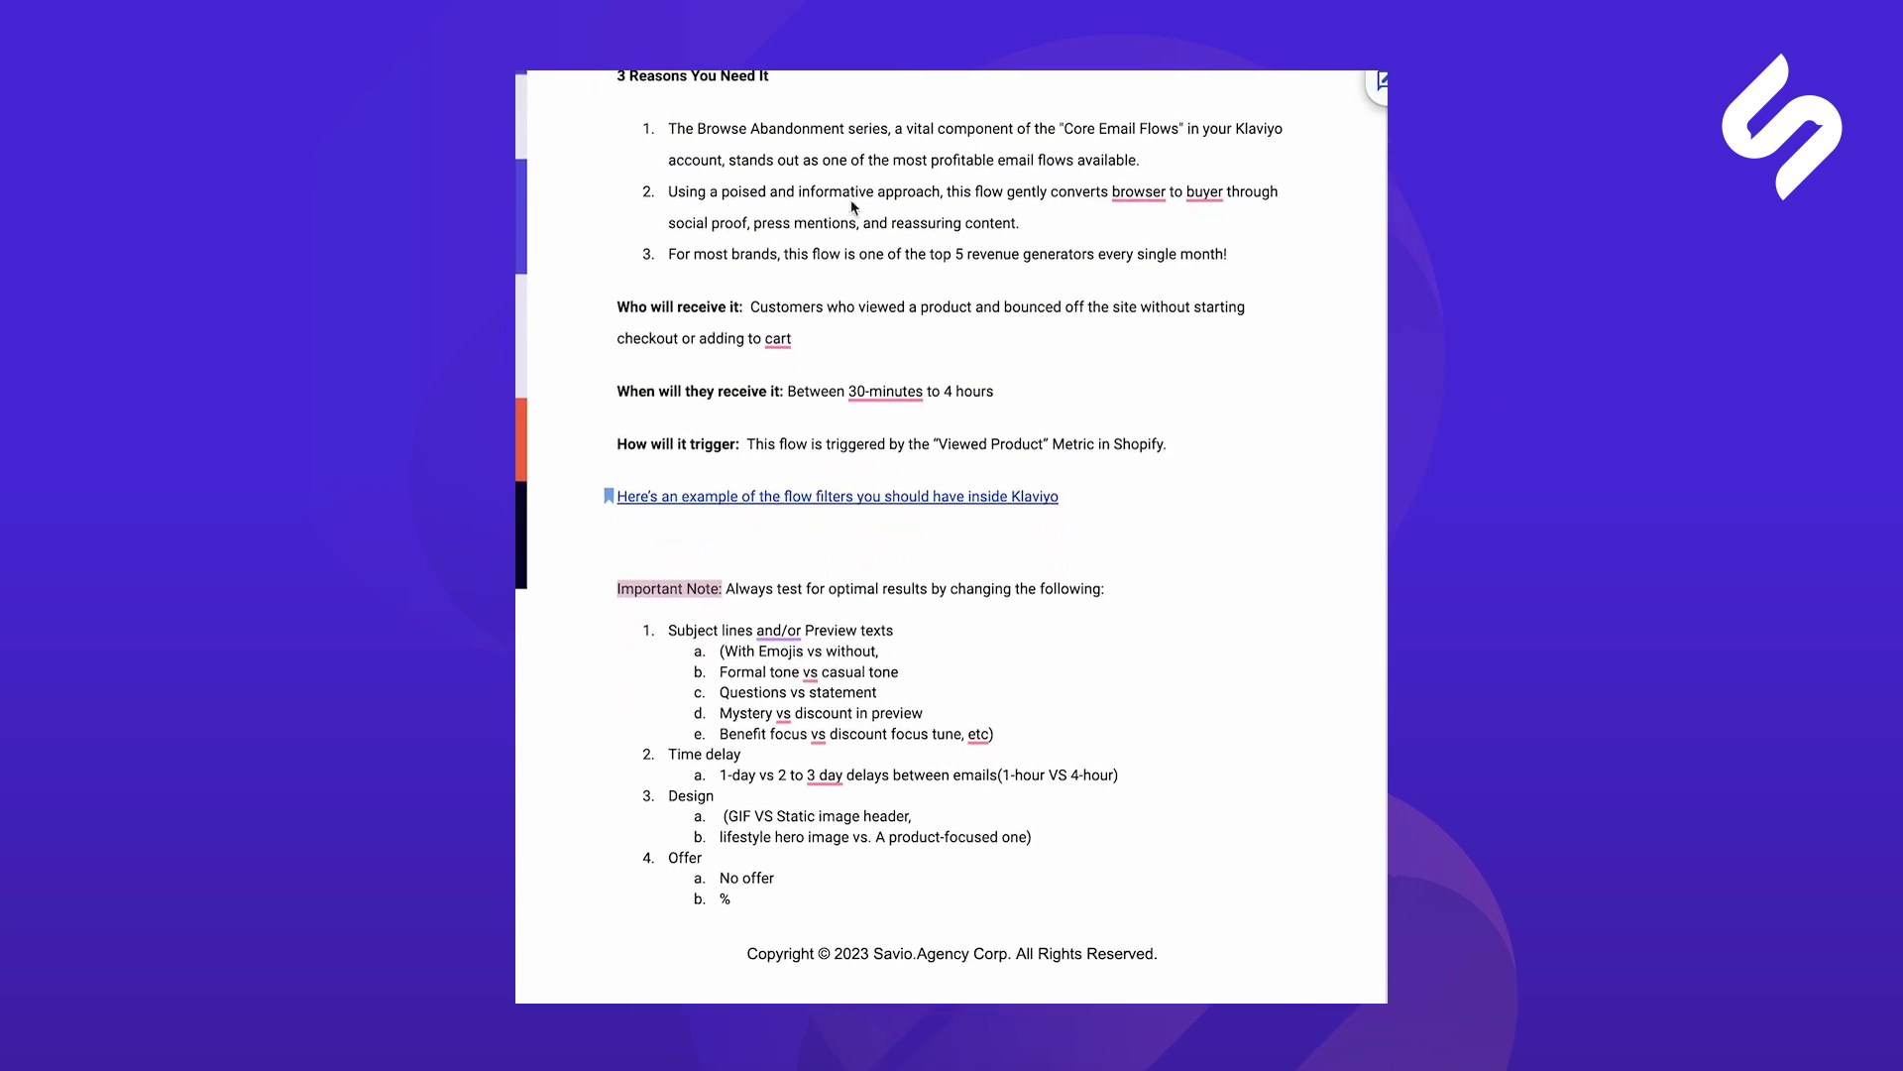
{"action": "scroll", "coordinate": [934, 504], "scroll_direction": "down", "scroll_amount": 5}
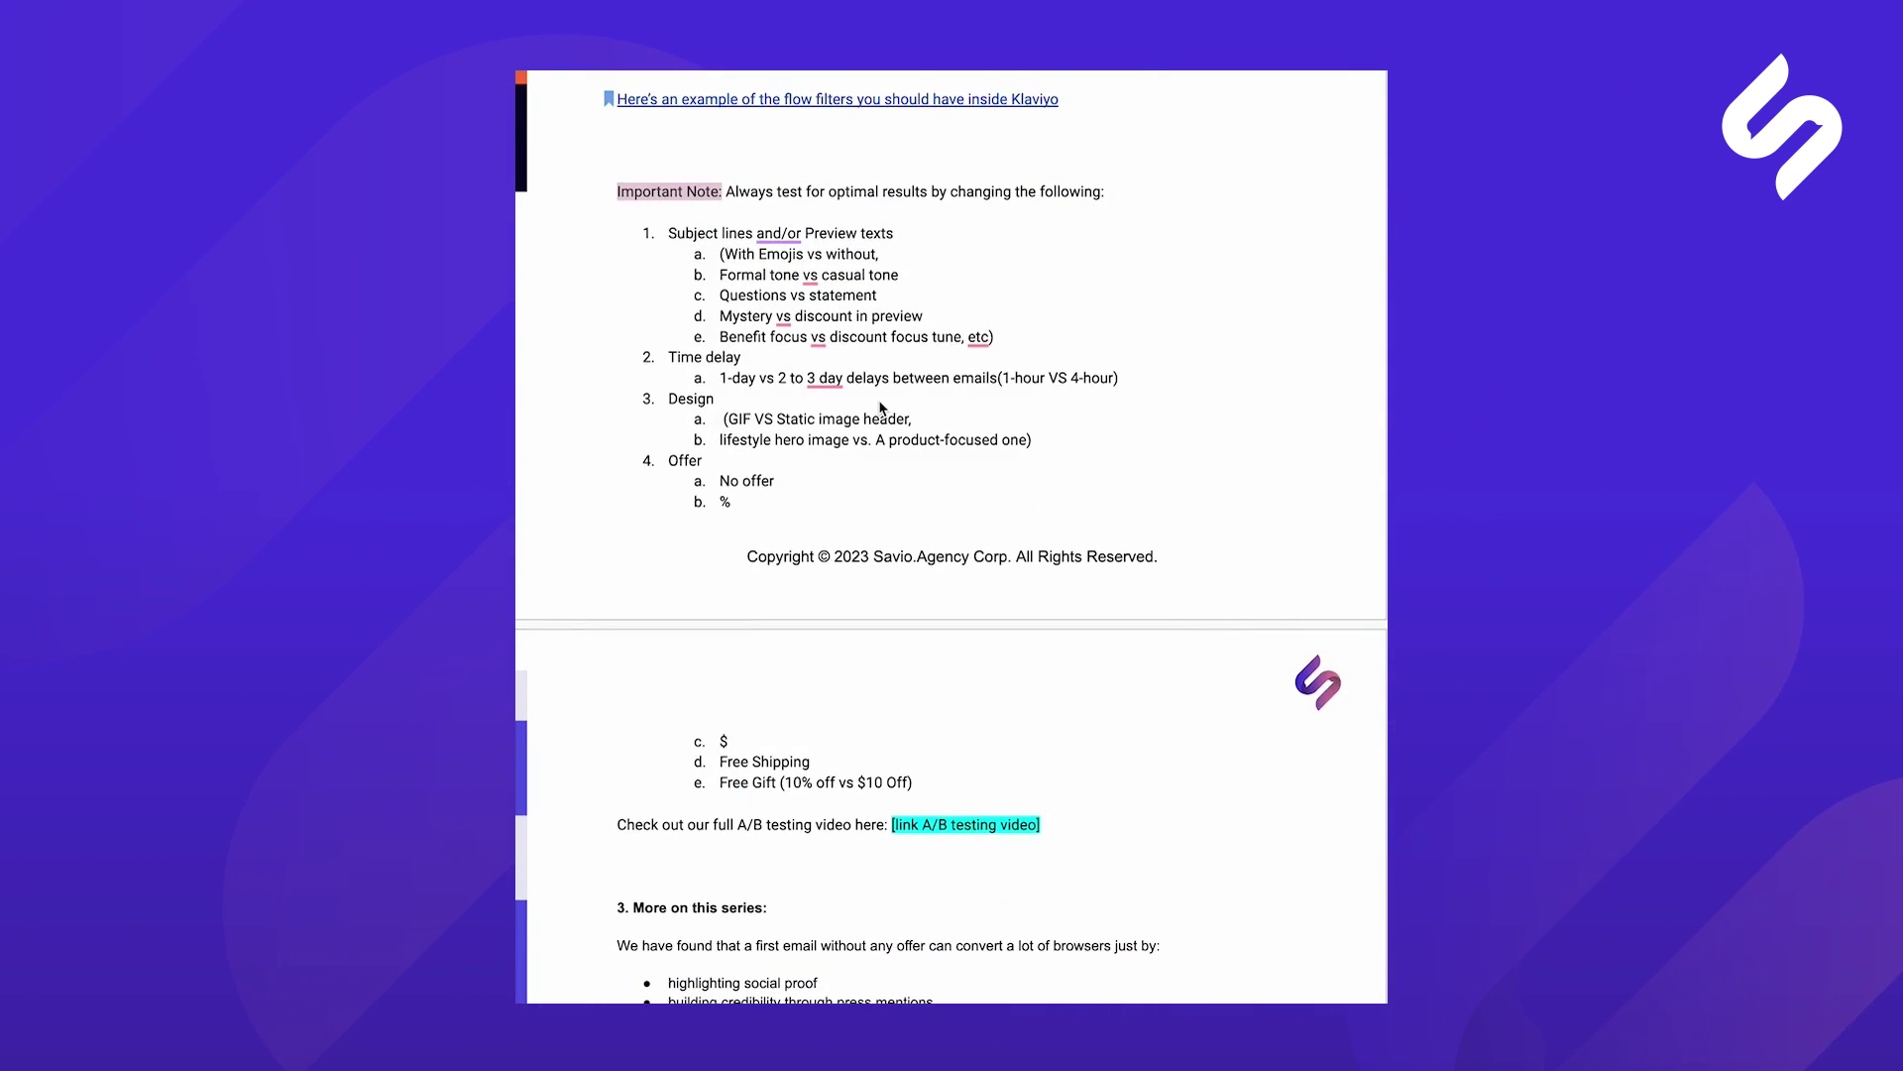
{"action": "scroll", "coordinate": [880, 407], "scroll_direction": "down", "scroll_amount": 1}
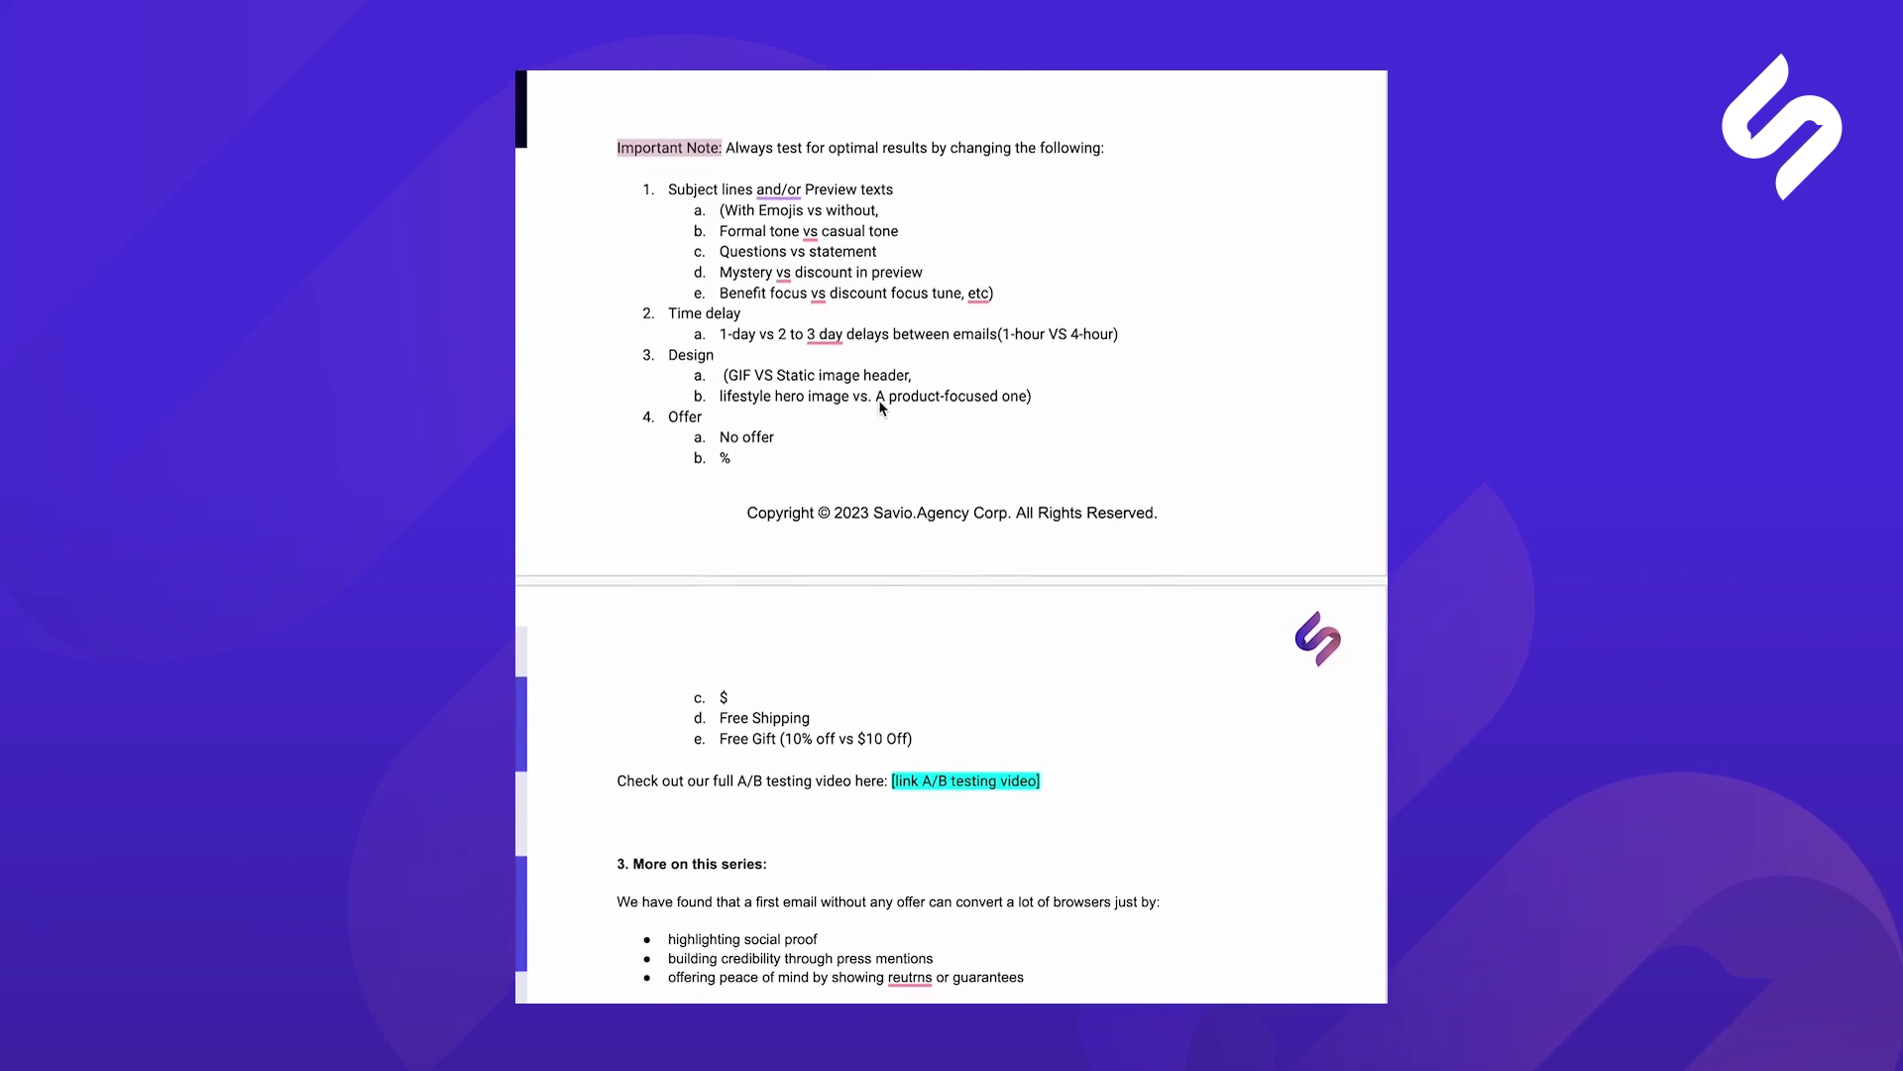
{"action": "scroll", "coordinate": [880, 407], "scroll_direction": "down", "scroll_amount": 5}
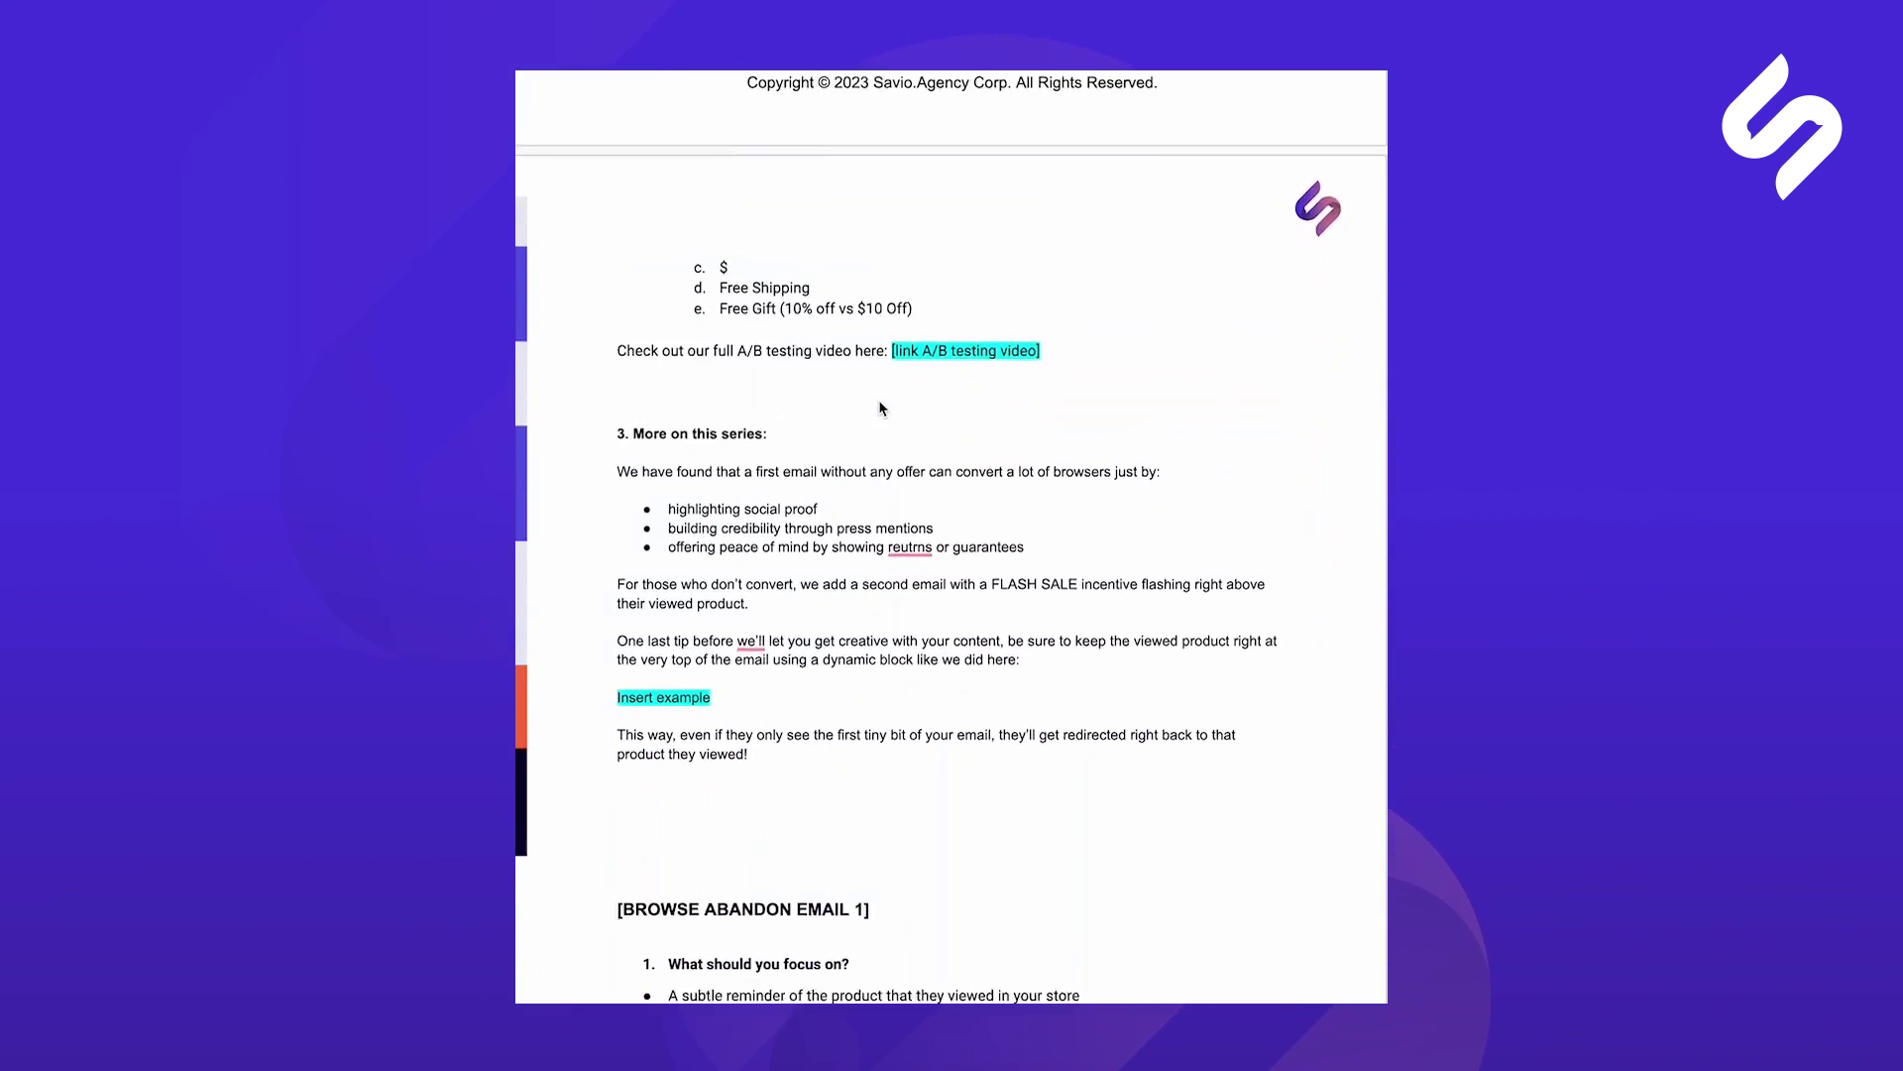
{"action": "scroll", "coordinate": [881, 408], "scroll_direction": "down", "scroll_amount": 3}
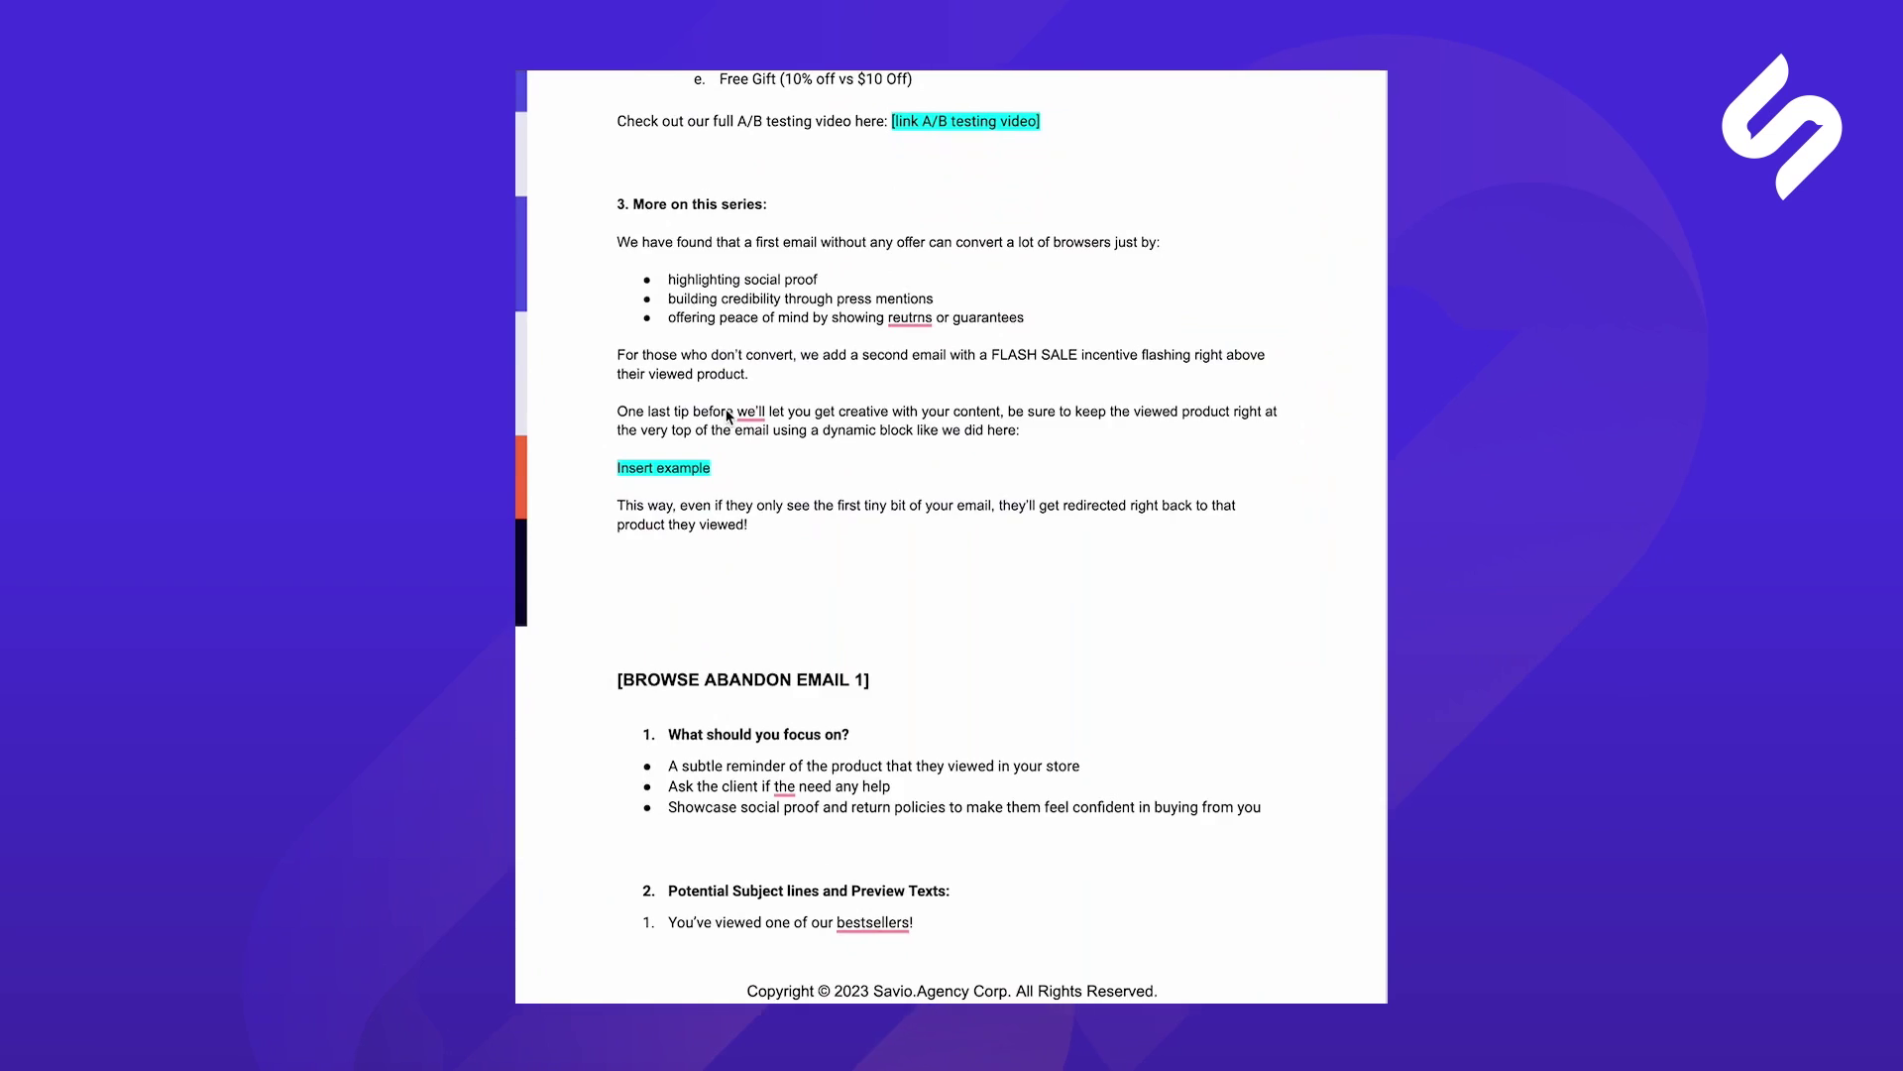
{"action": "scroll", "coordinate": [728, 416], "scroll_direction": "down", "scroll_amount": 5}
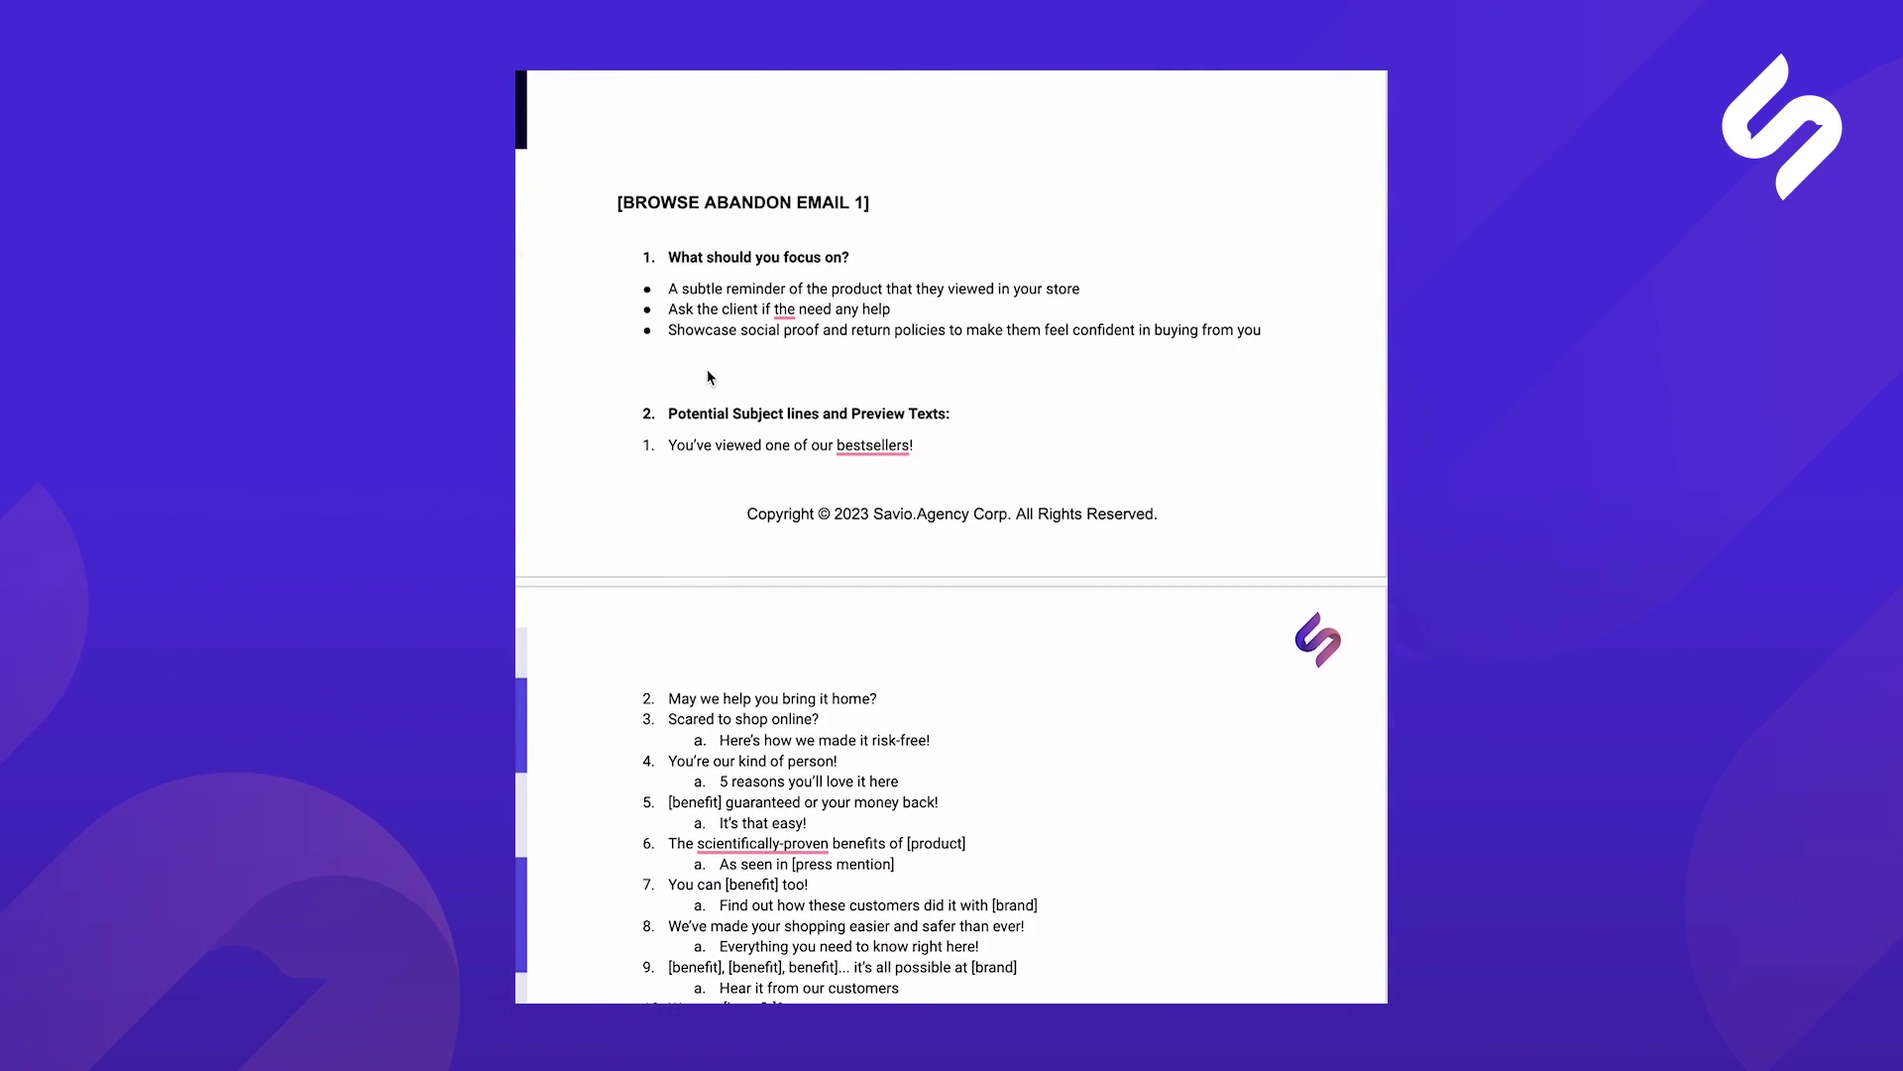
{"action": "scroll", "coordinate": [708, 374], "scroll_direction": "down", "scroll_amount": 10}
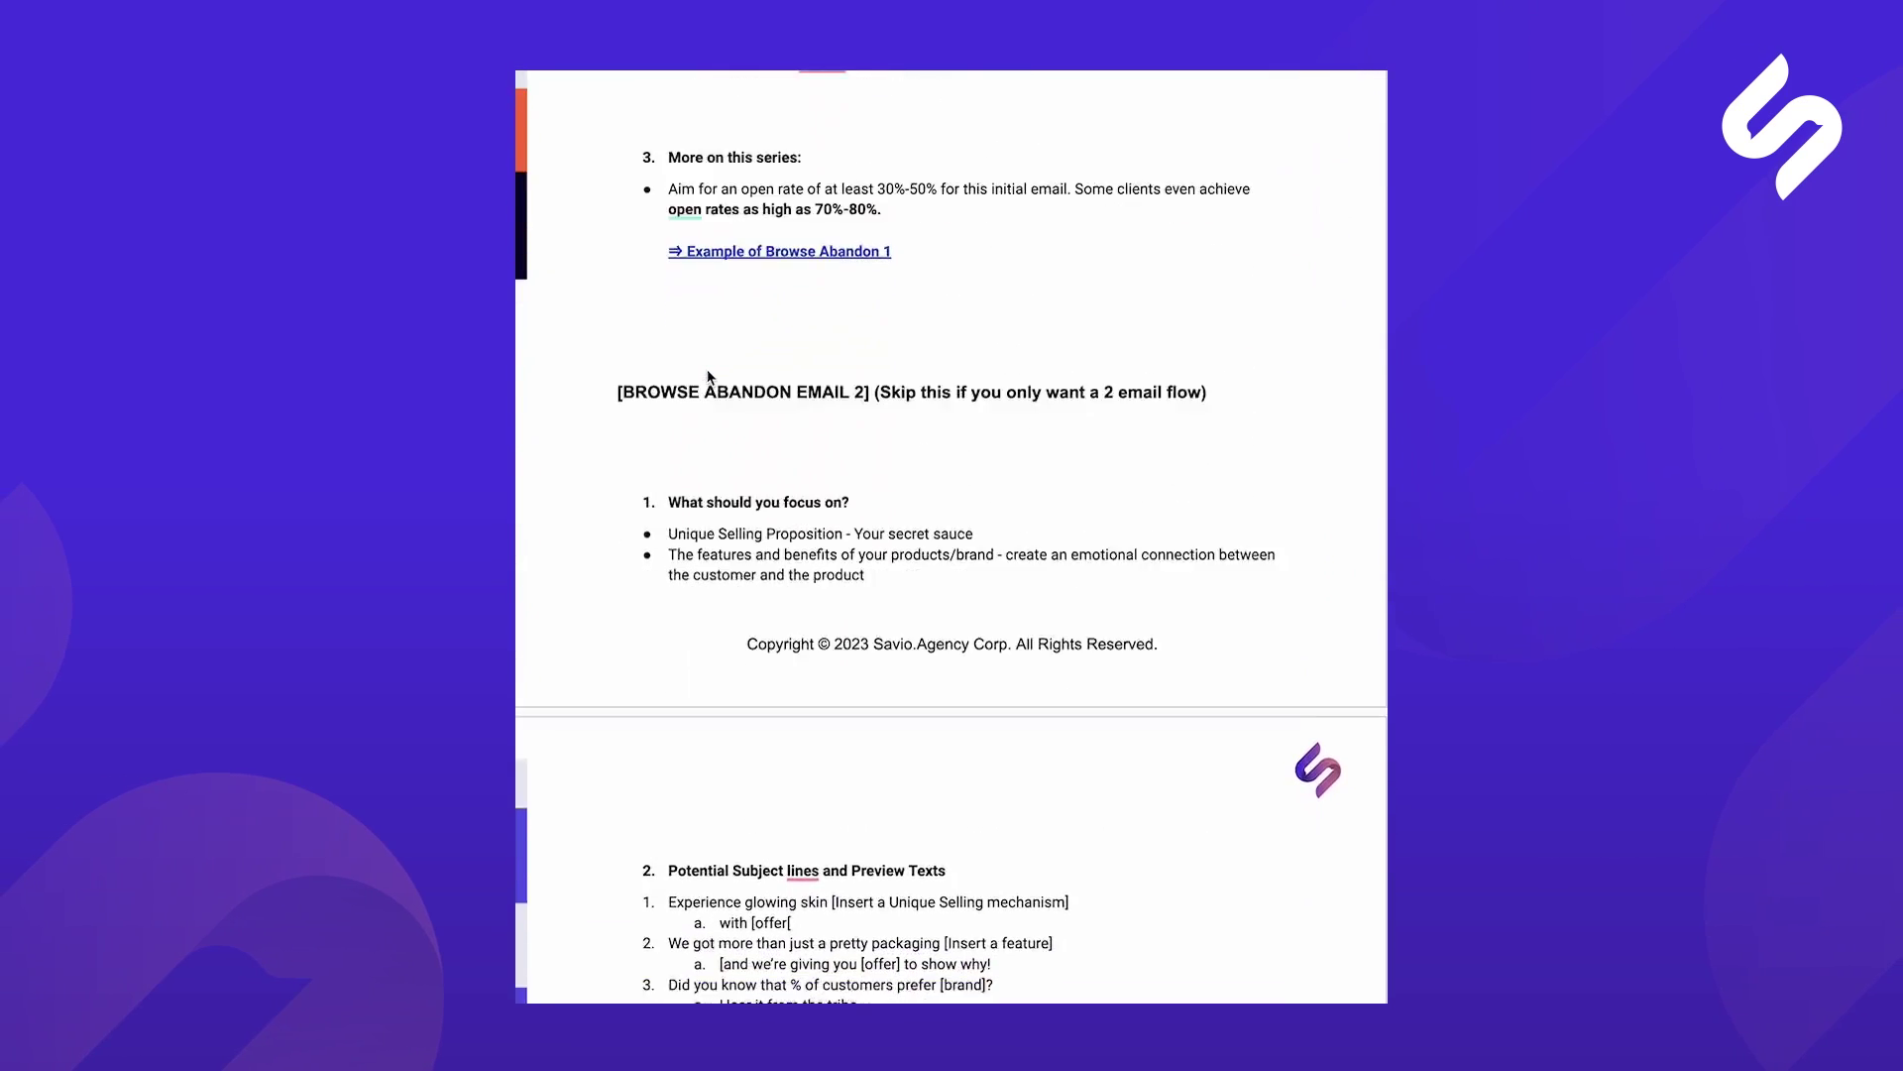
{"action": "scroll", "coordinate": [708, 375], "scroll_direction": "down", "scroll_amount": 3}
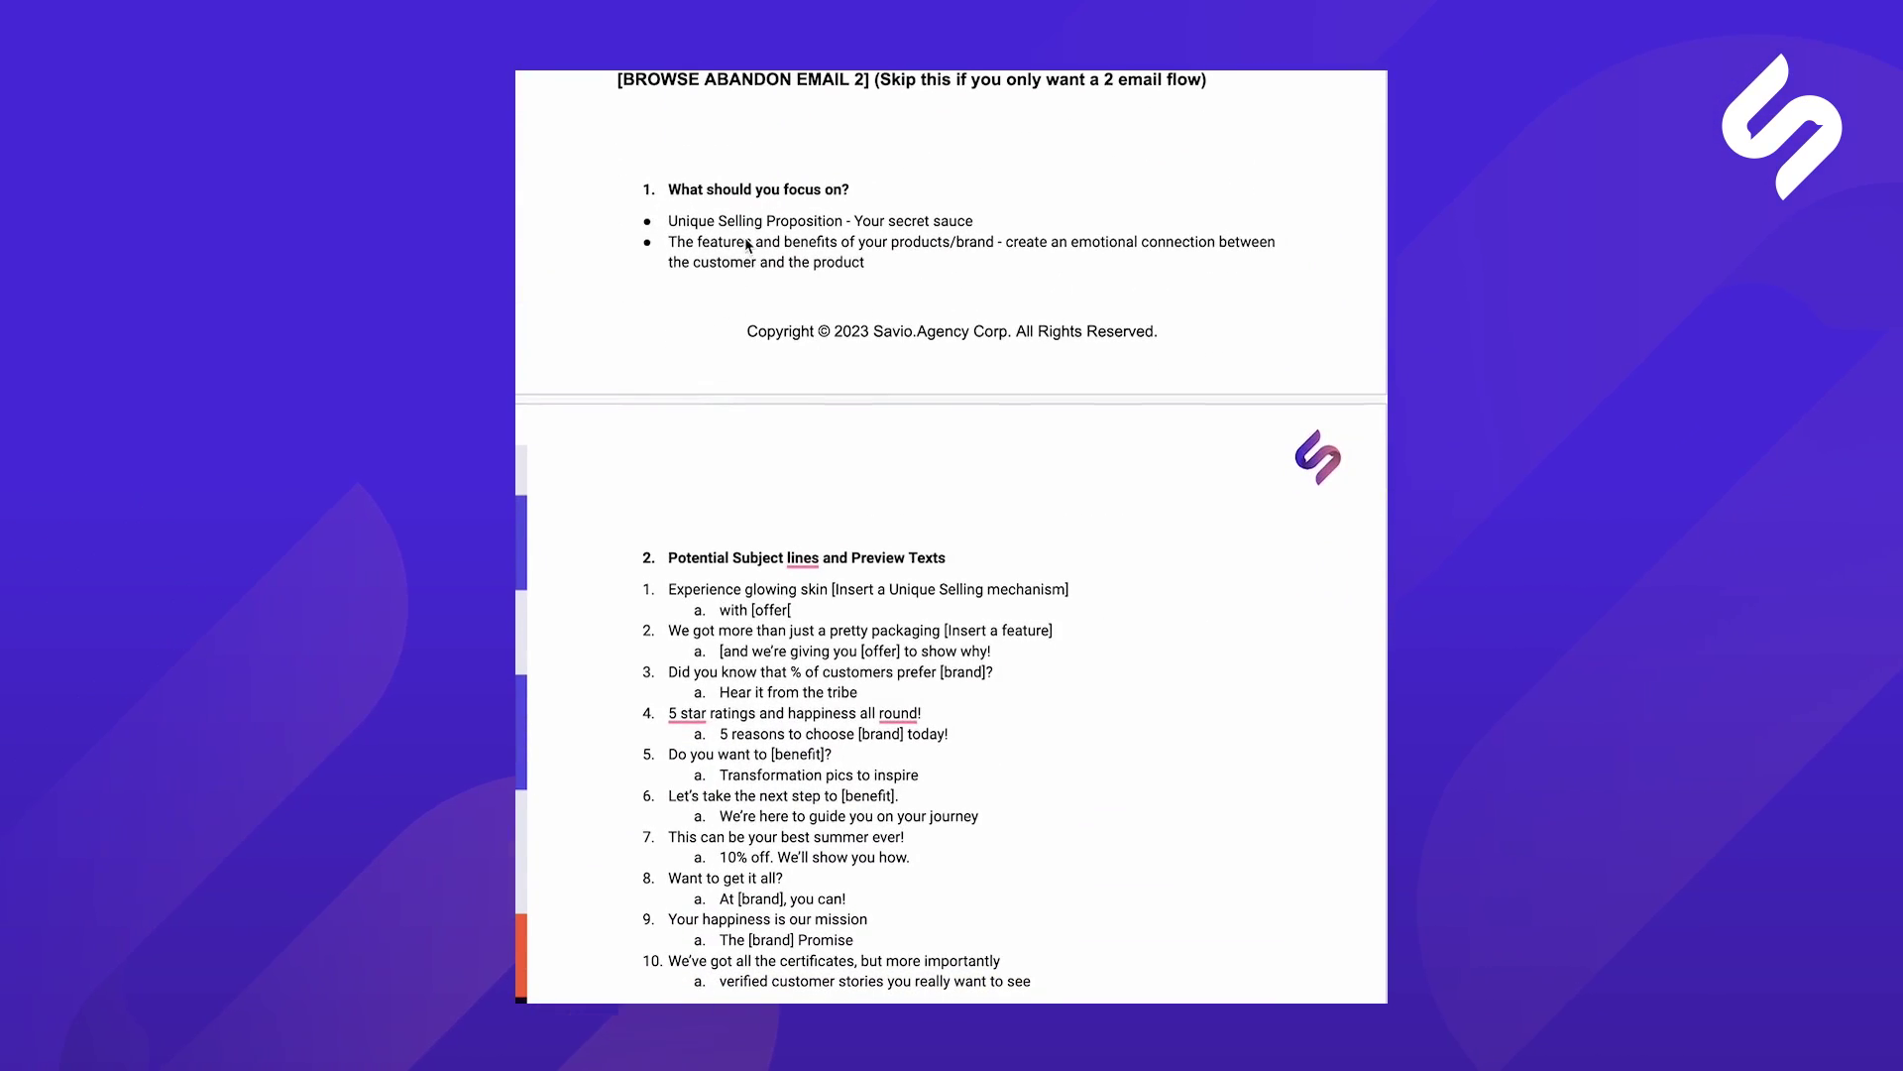
{"action": "scroll", "coordinate": [749, 245], "scroll_direction": "down", "scroll_amount": 2}
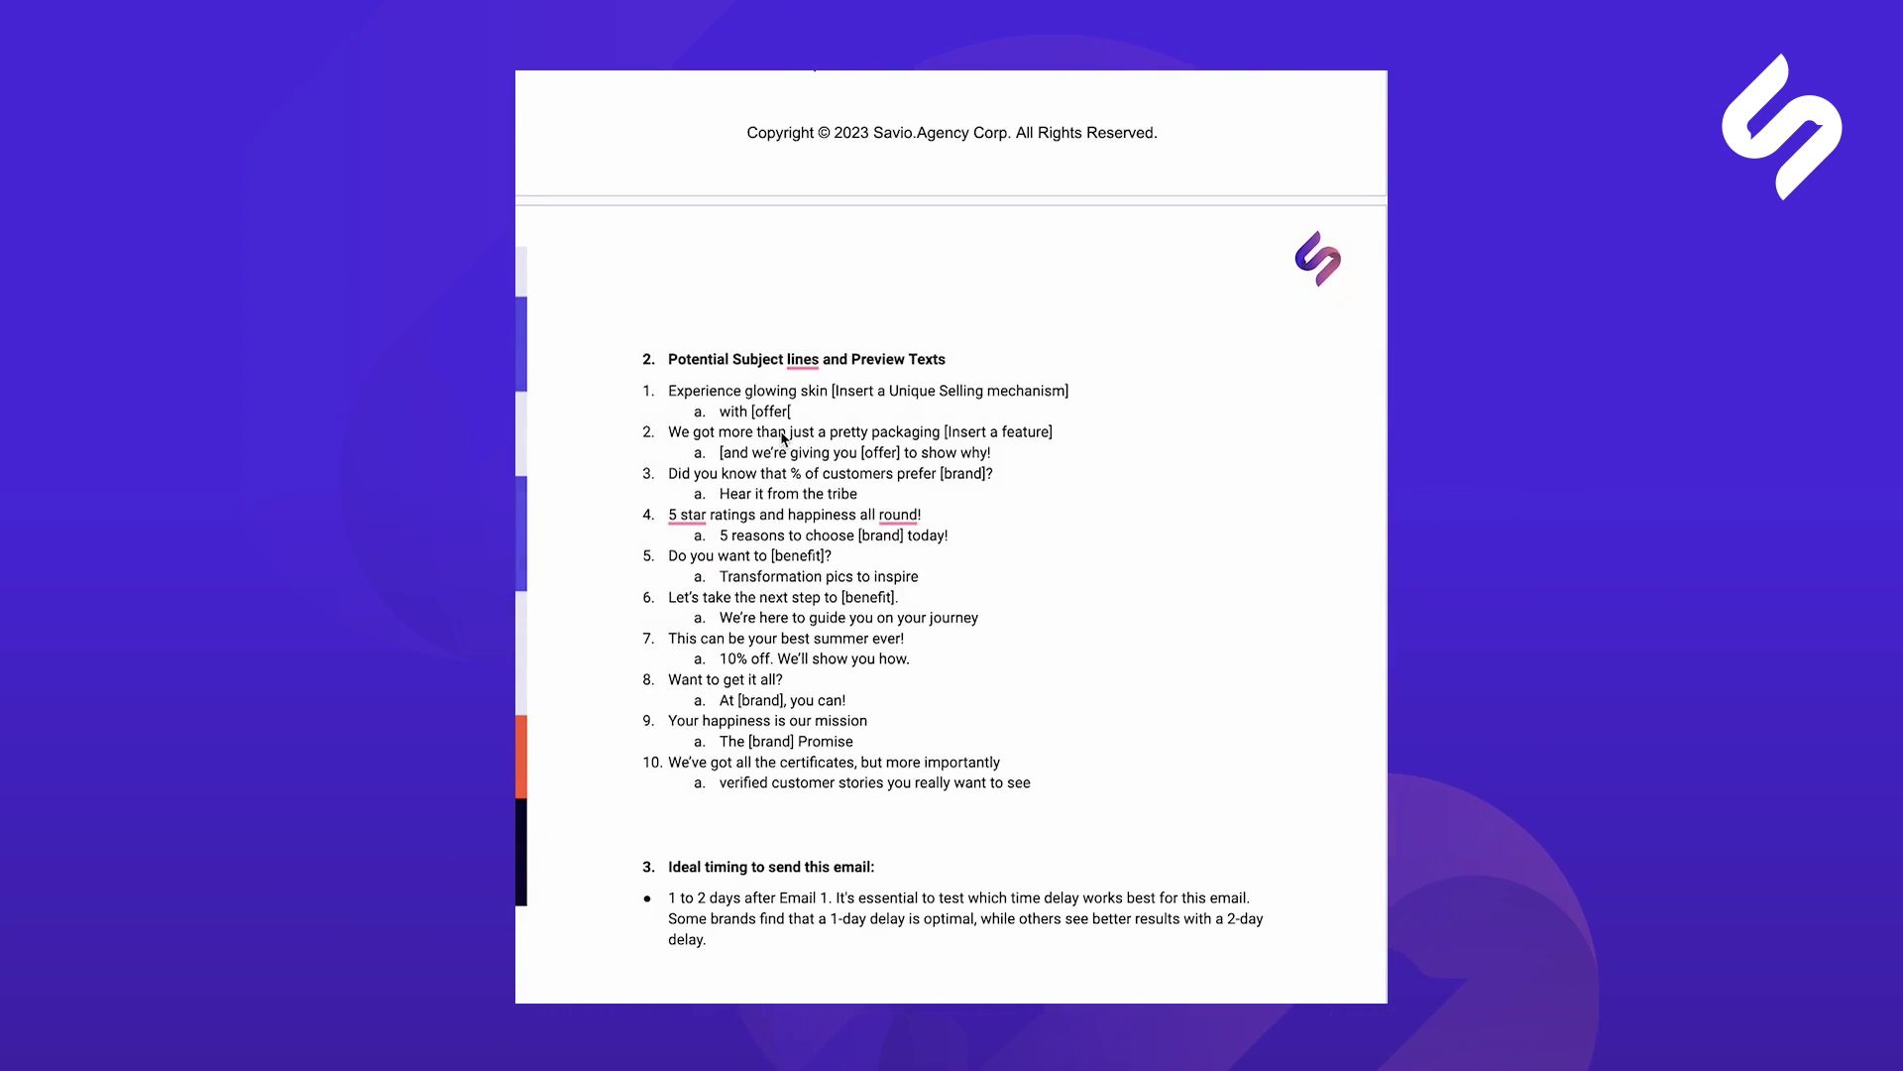
{"action": "scroll", "coordinate": [784, 439], "scroll_direction": "down", "scroll_amount": 1}
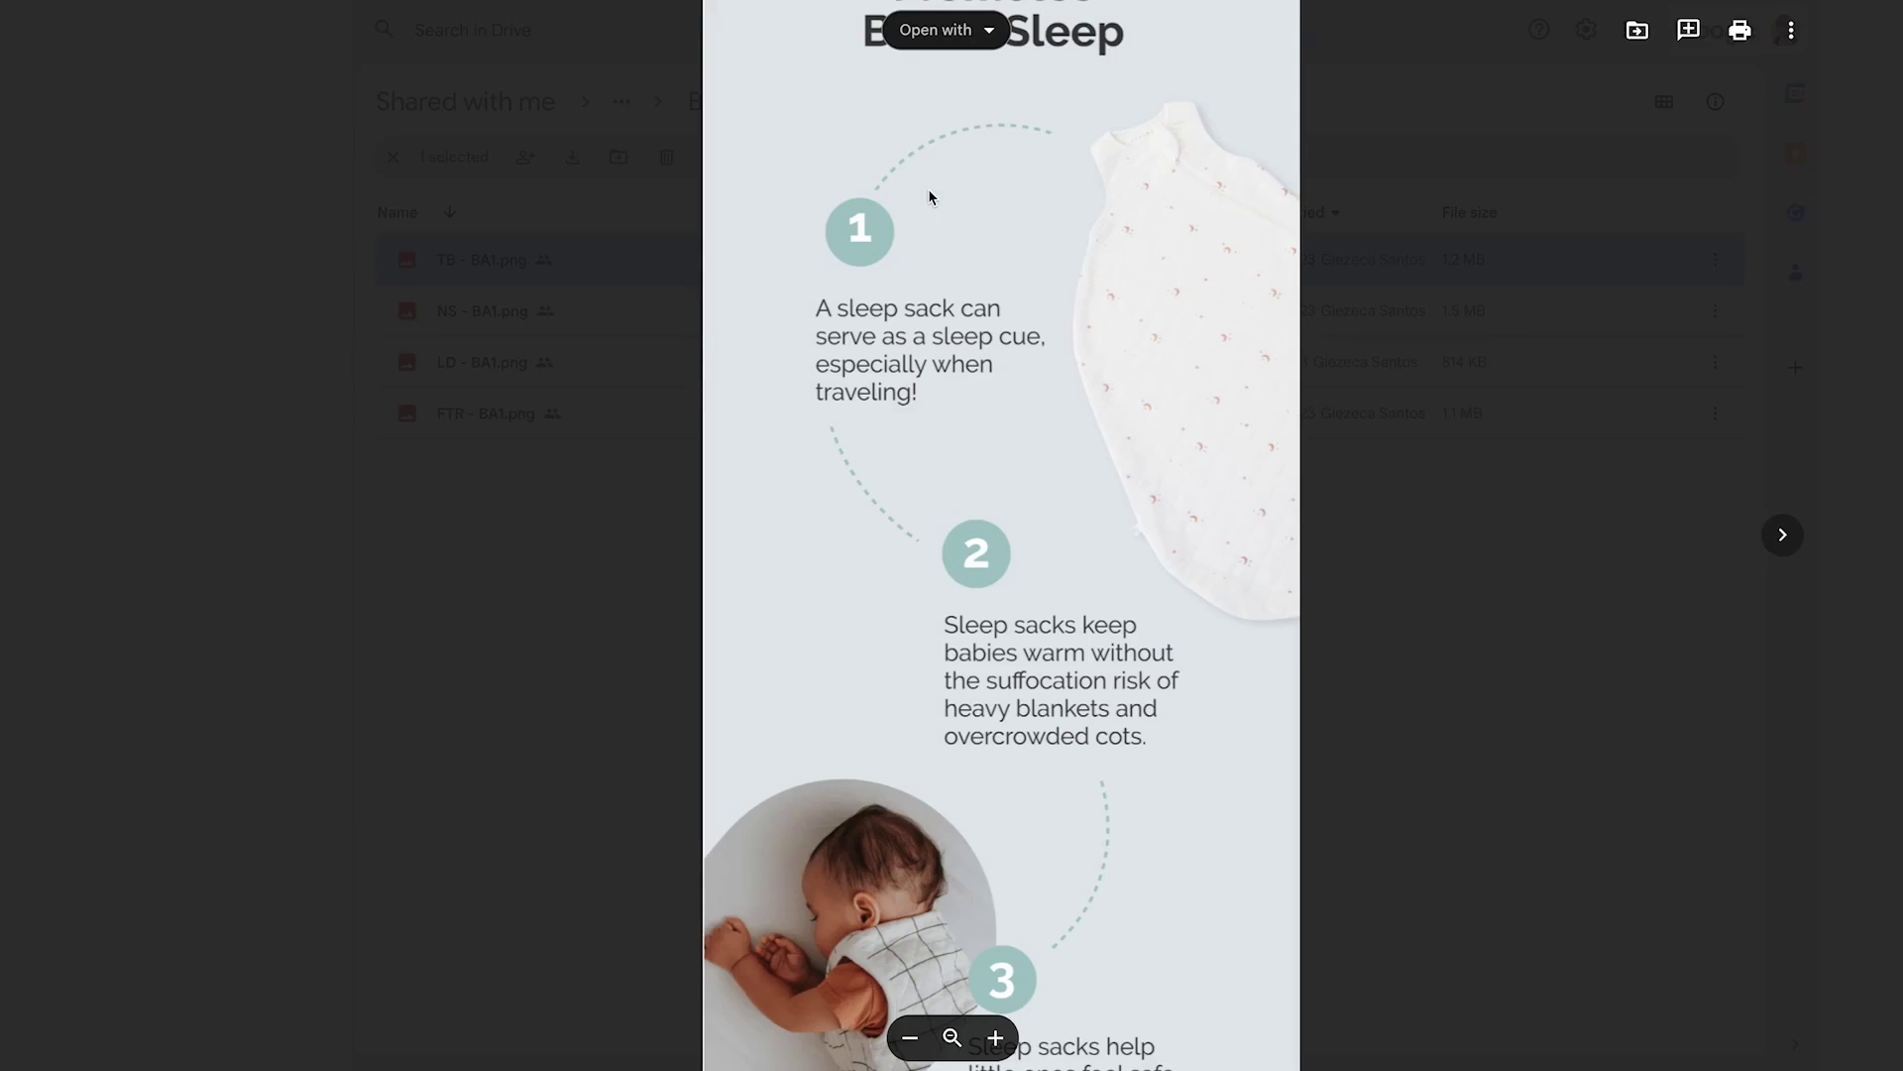
- Step between the Tealbee, Nushape and Lift Down first-email example images
{"action": "scroll", "coordinate": [991, 446], "scroll_direction": "up", "scroll_amount": 10}
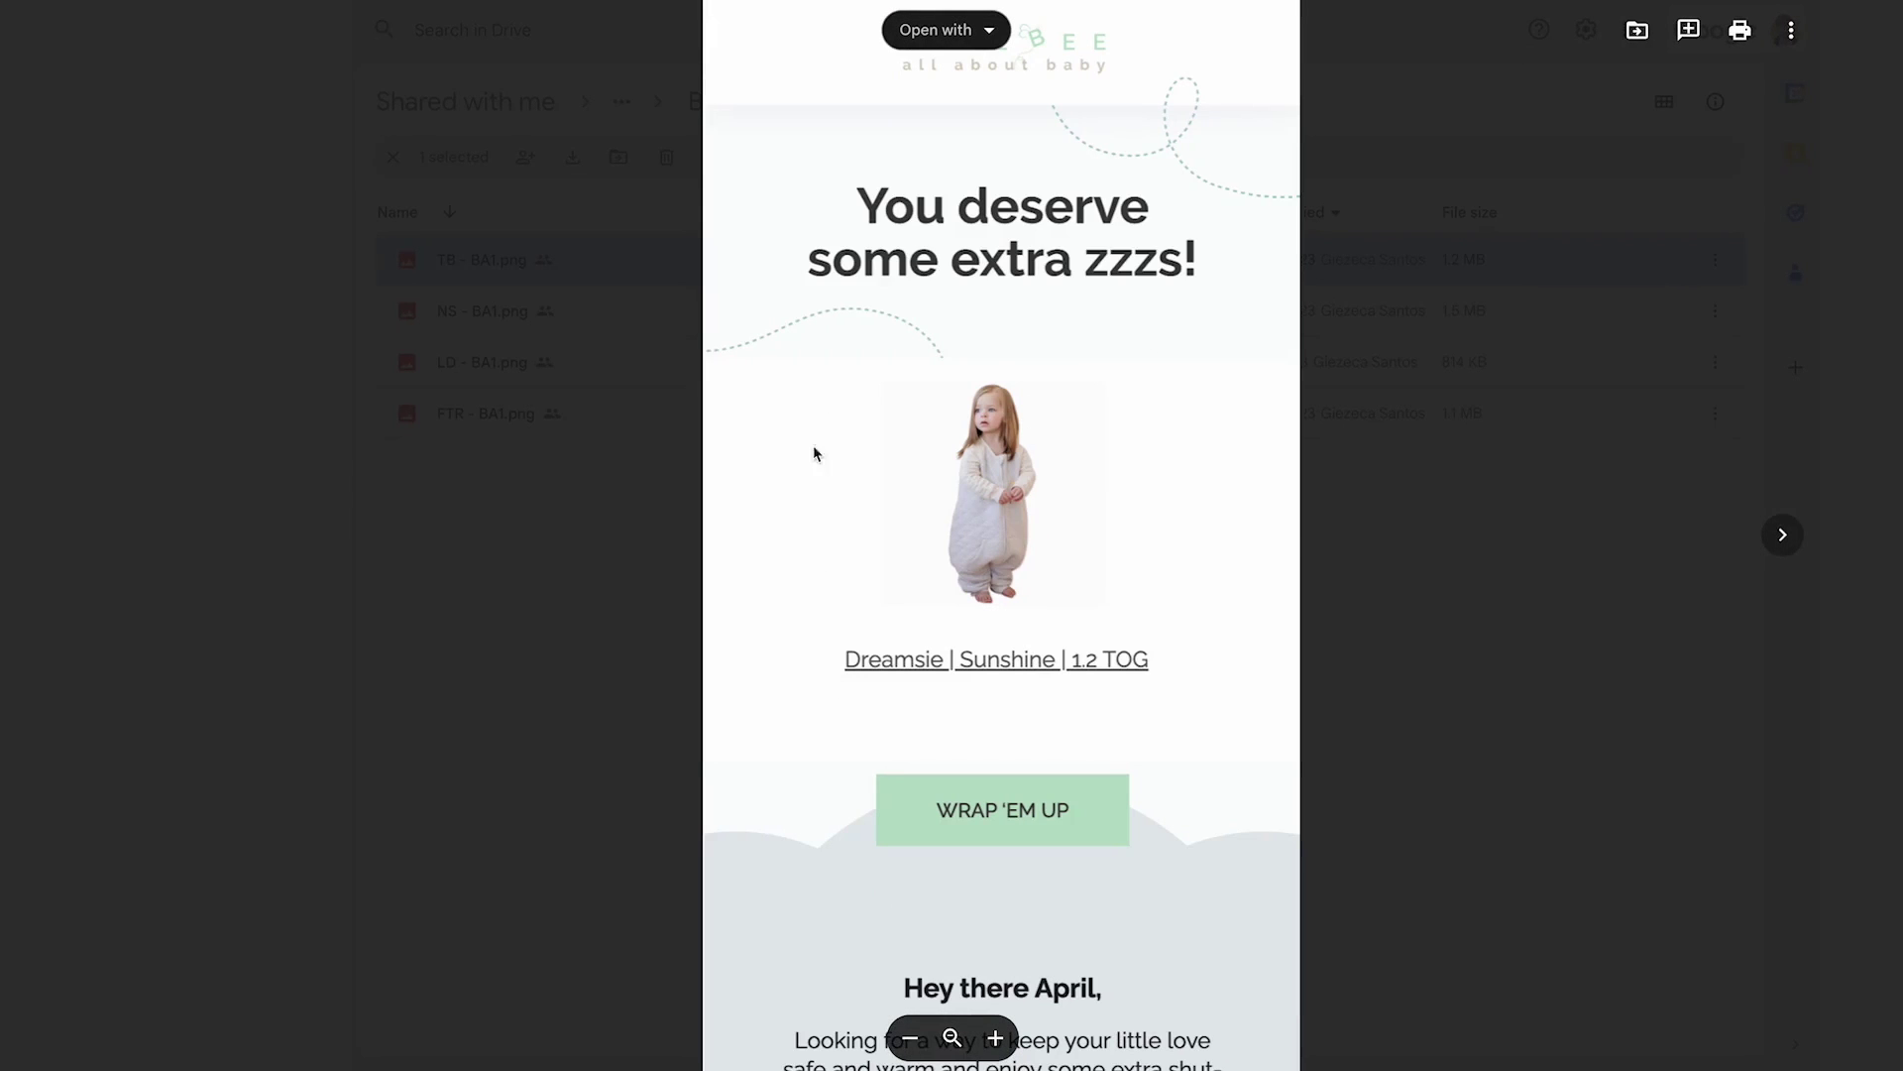
{"action": "key", "text": "Right"}
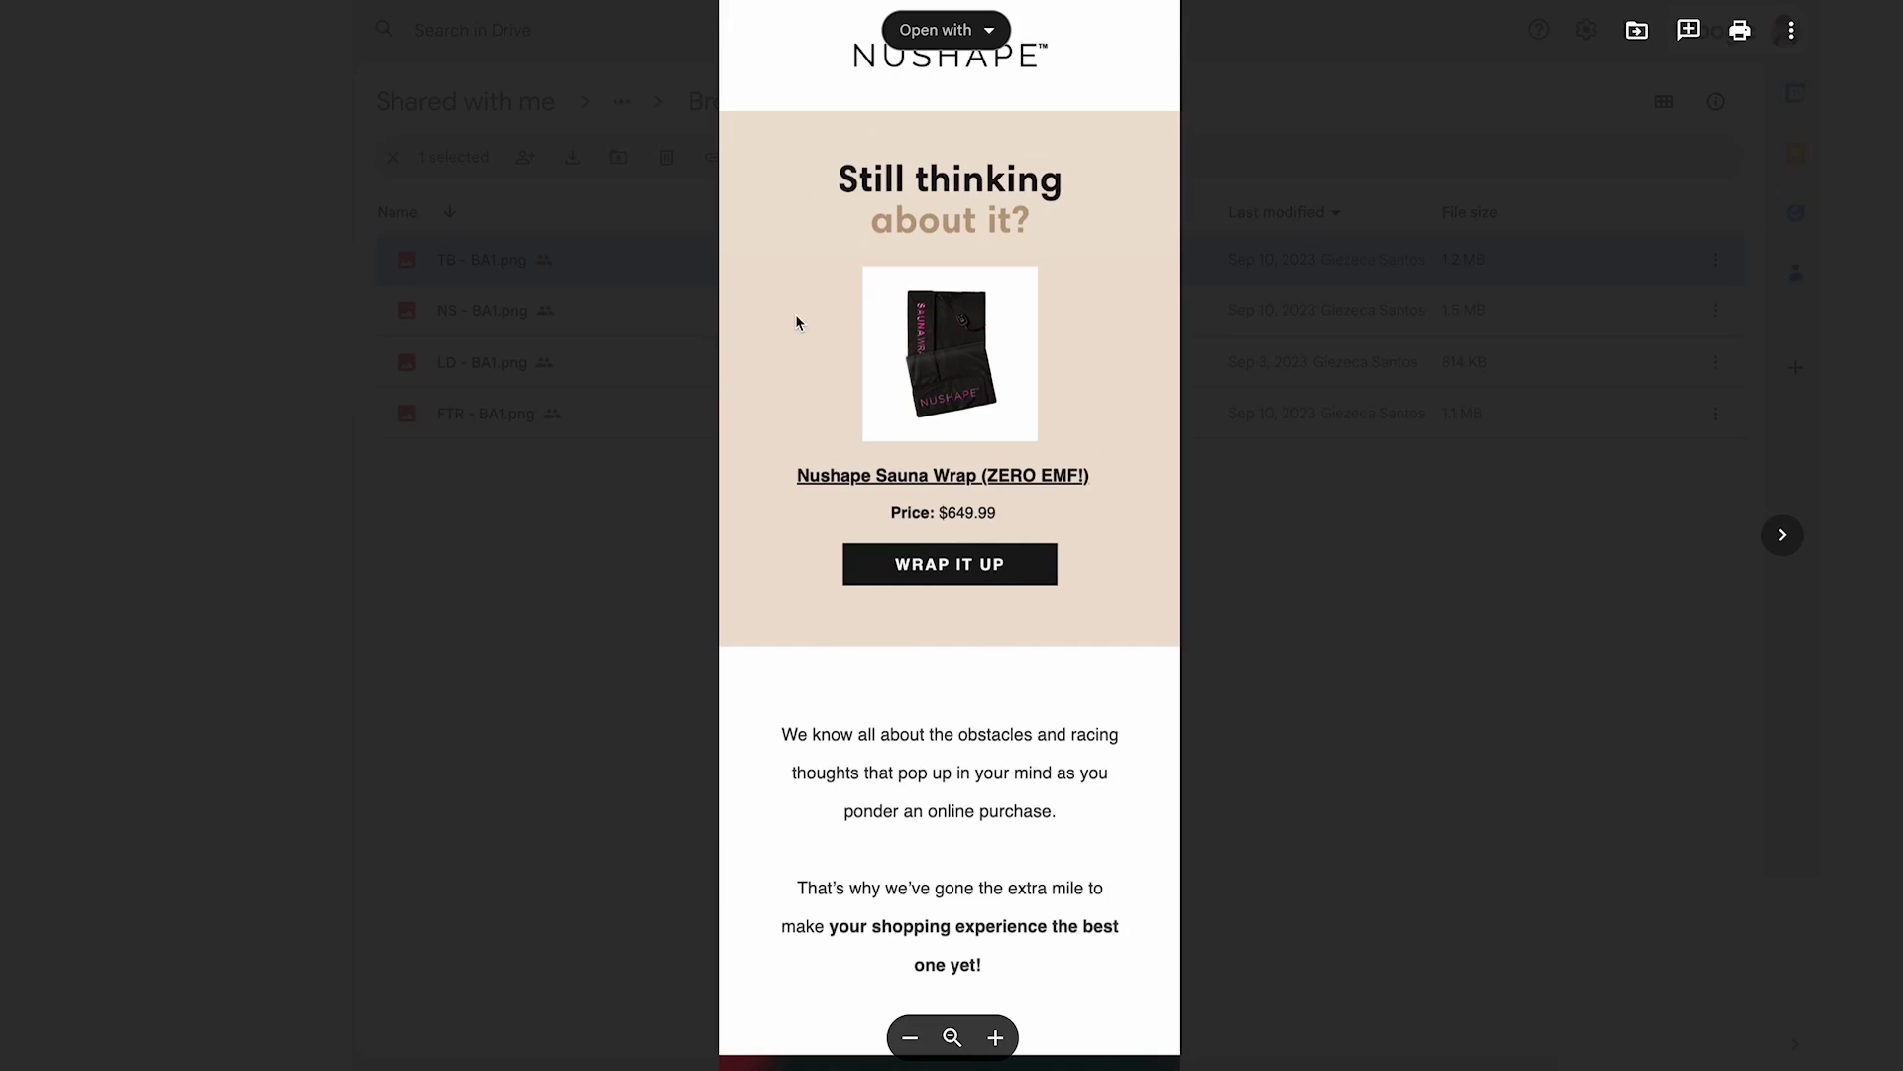
{"action": "key", "text": "Right"}
{"action": "key", "text": "Right"}
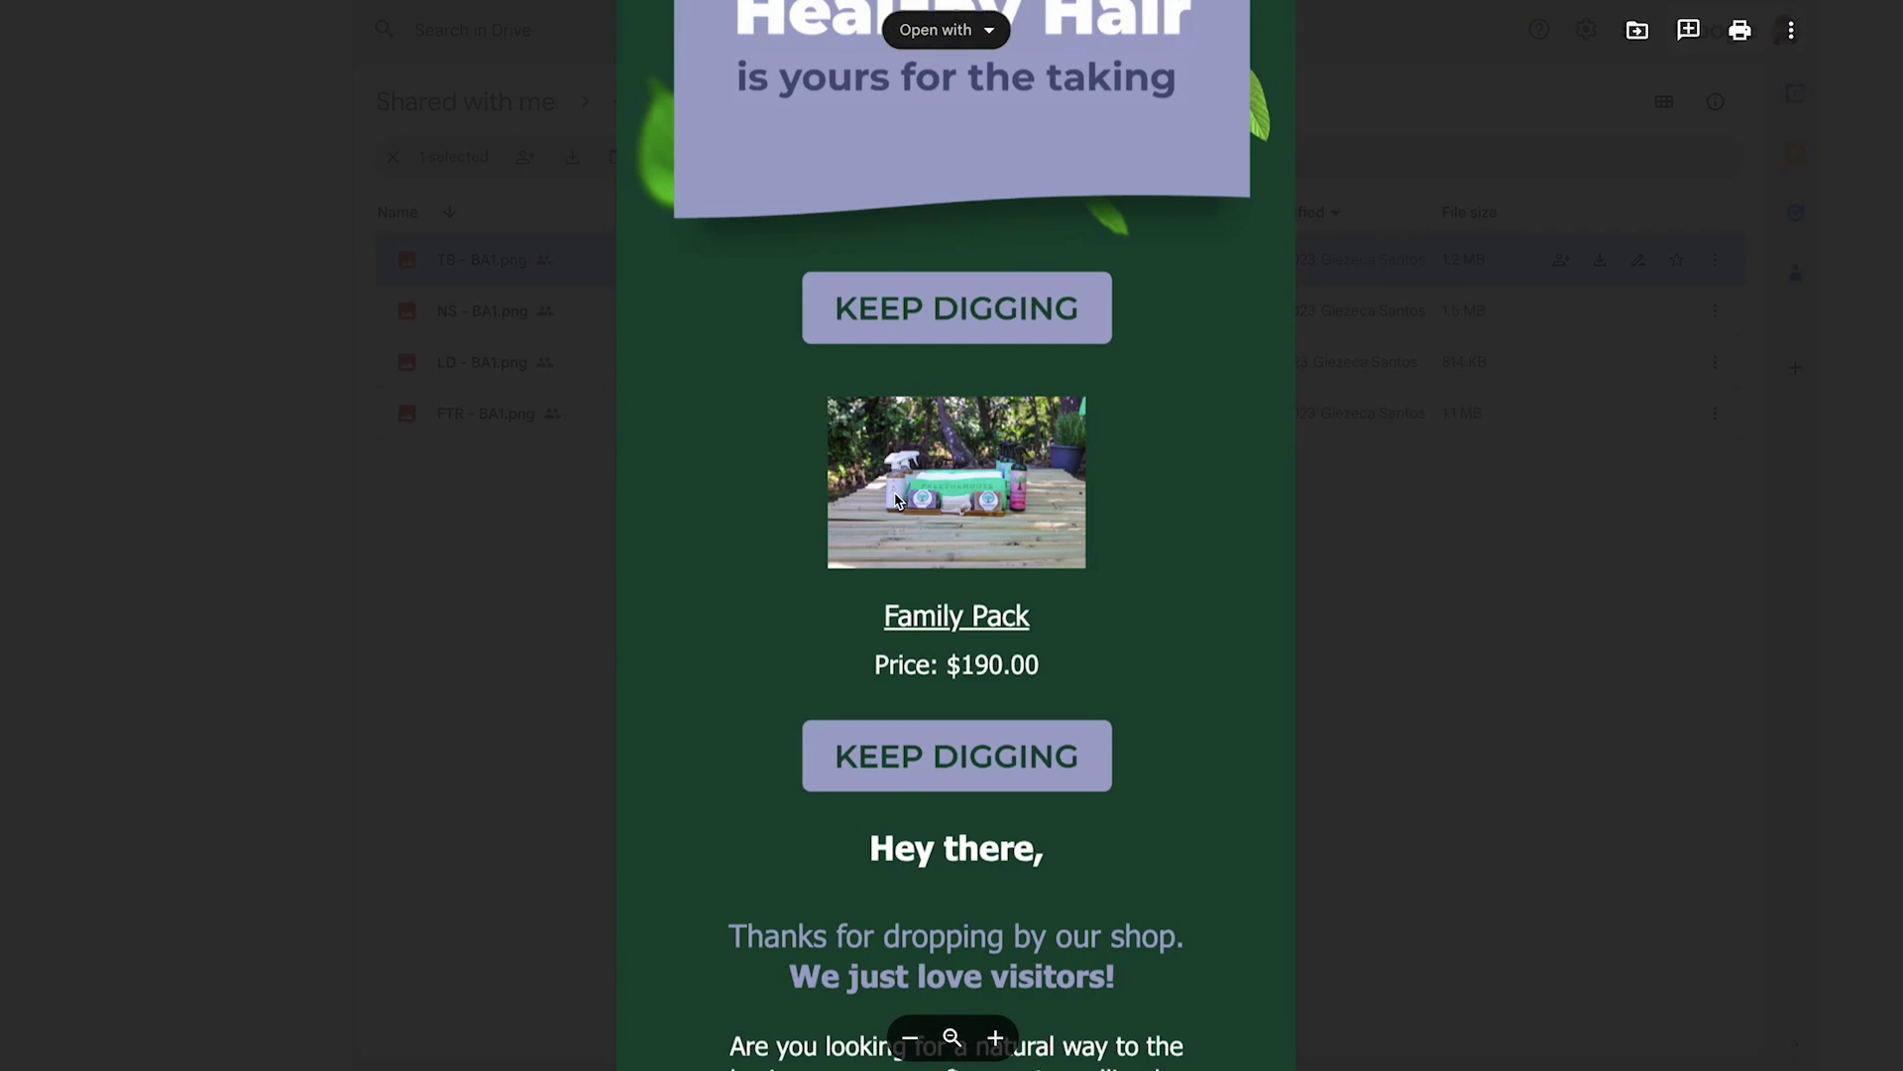
{"action": "key", "text": "Left"}
{"action": "key", "text": "Left"}
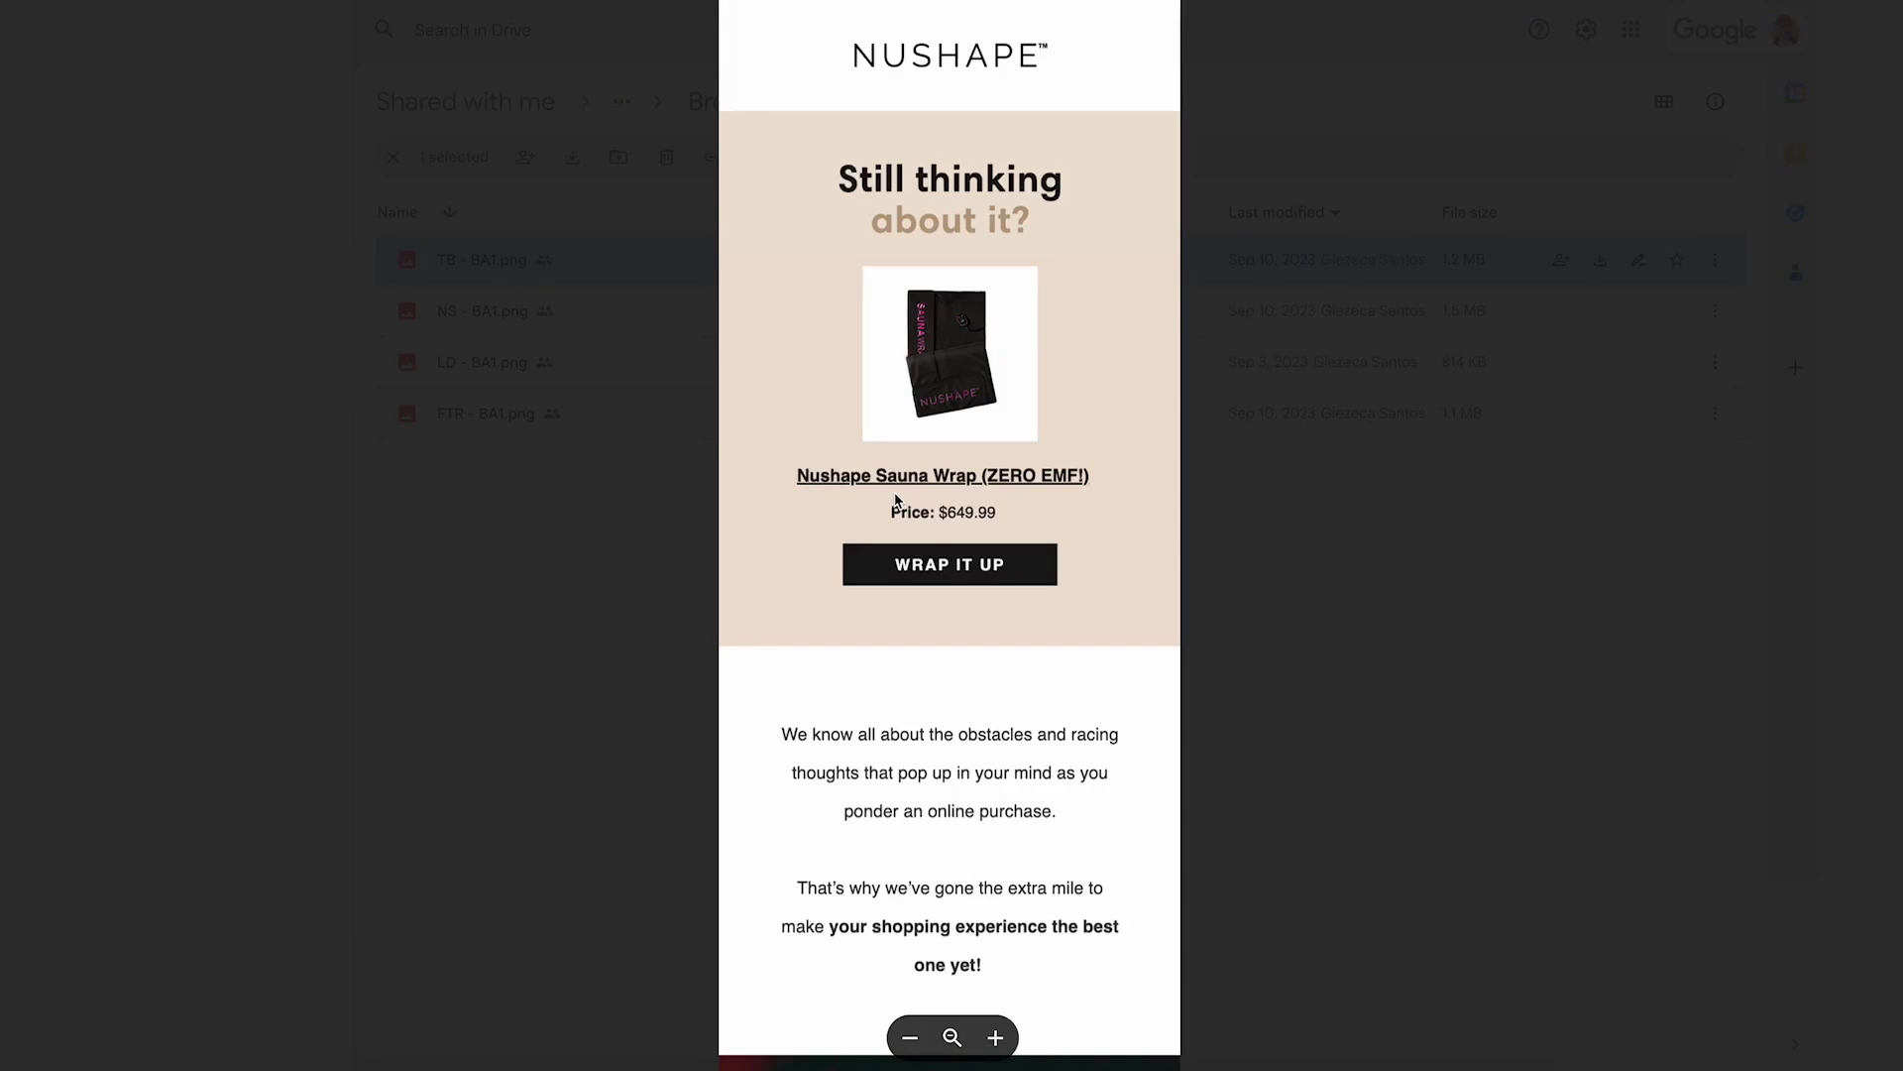
{"action": "key", "text": "Left"}
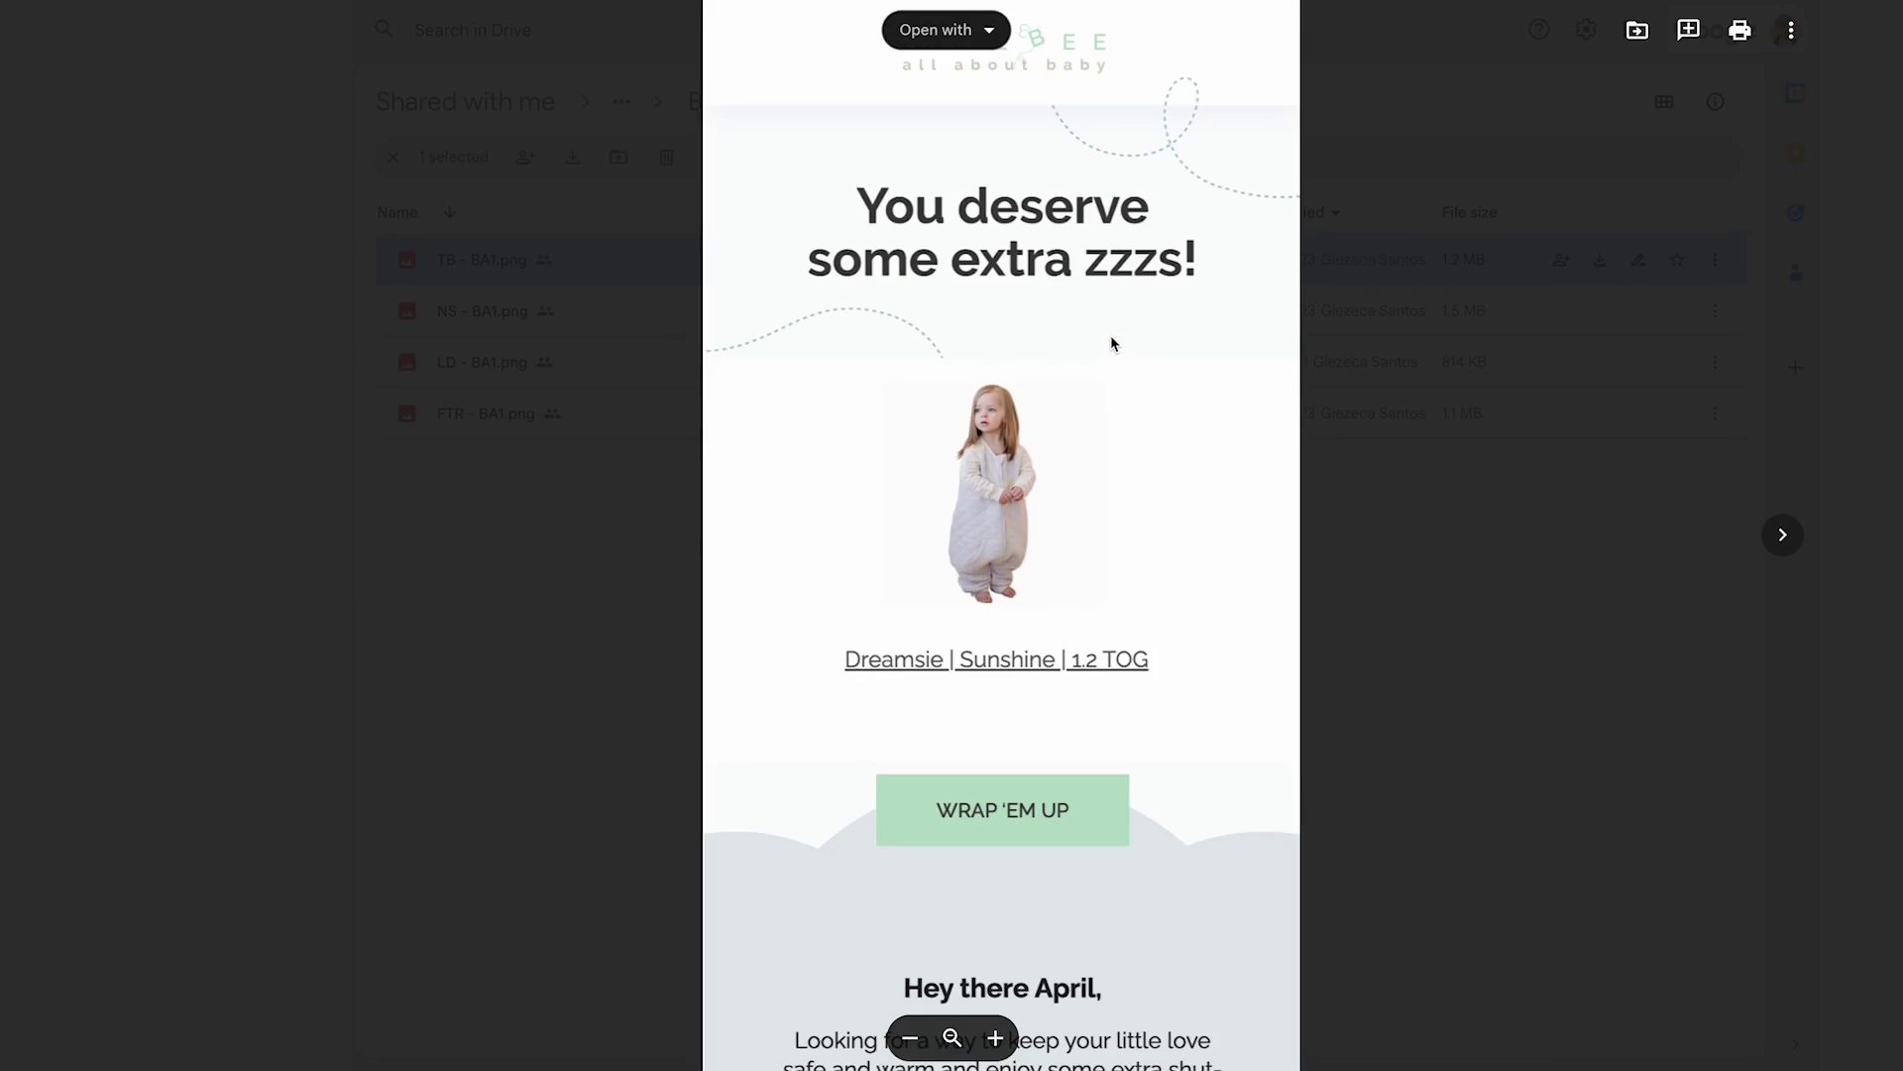
{"action": "key", "text": "Right"}
{"action": "key", "text": "Right"}
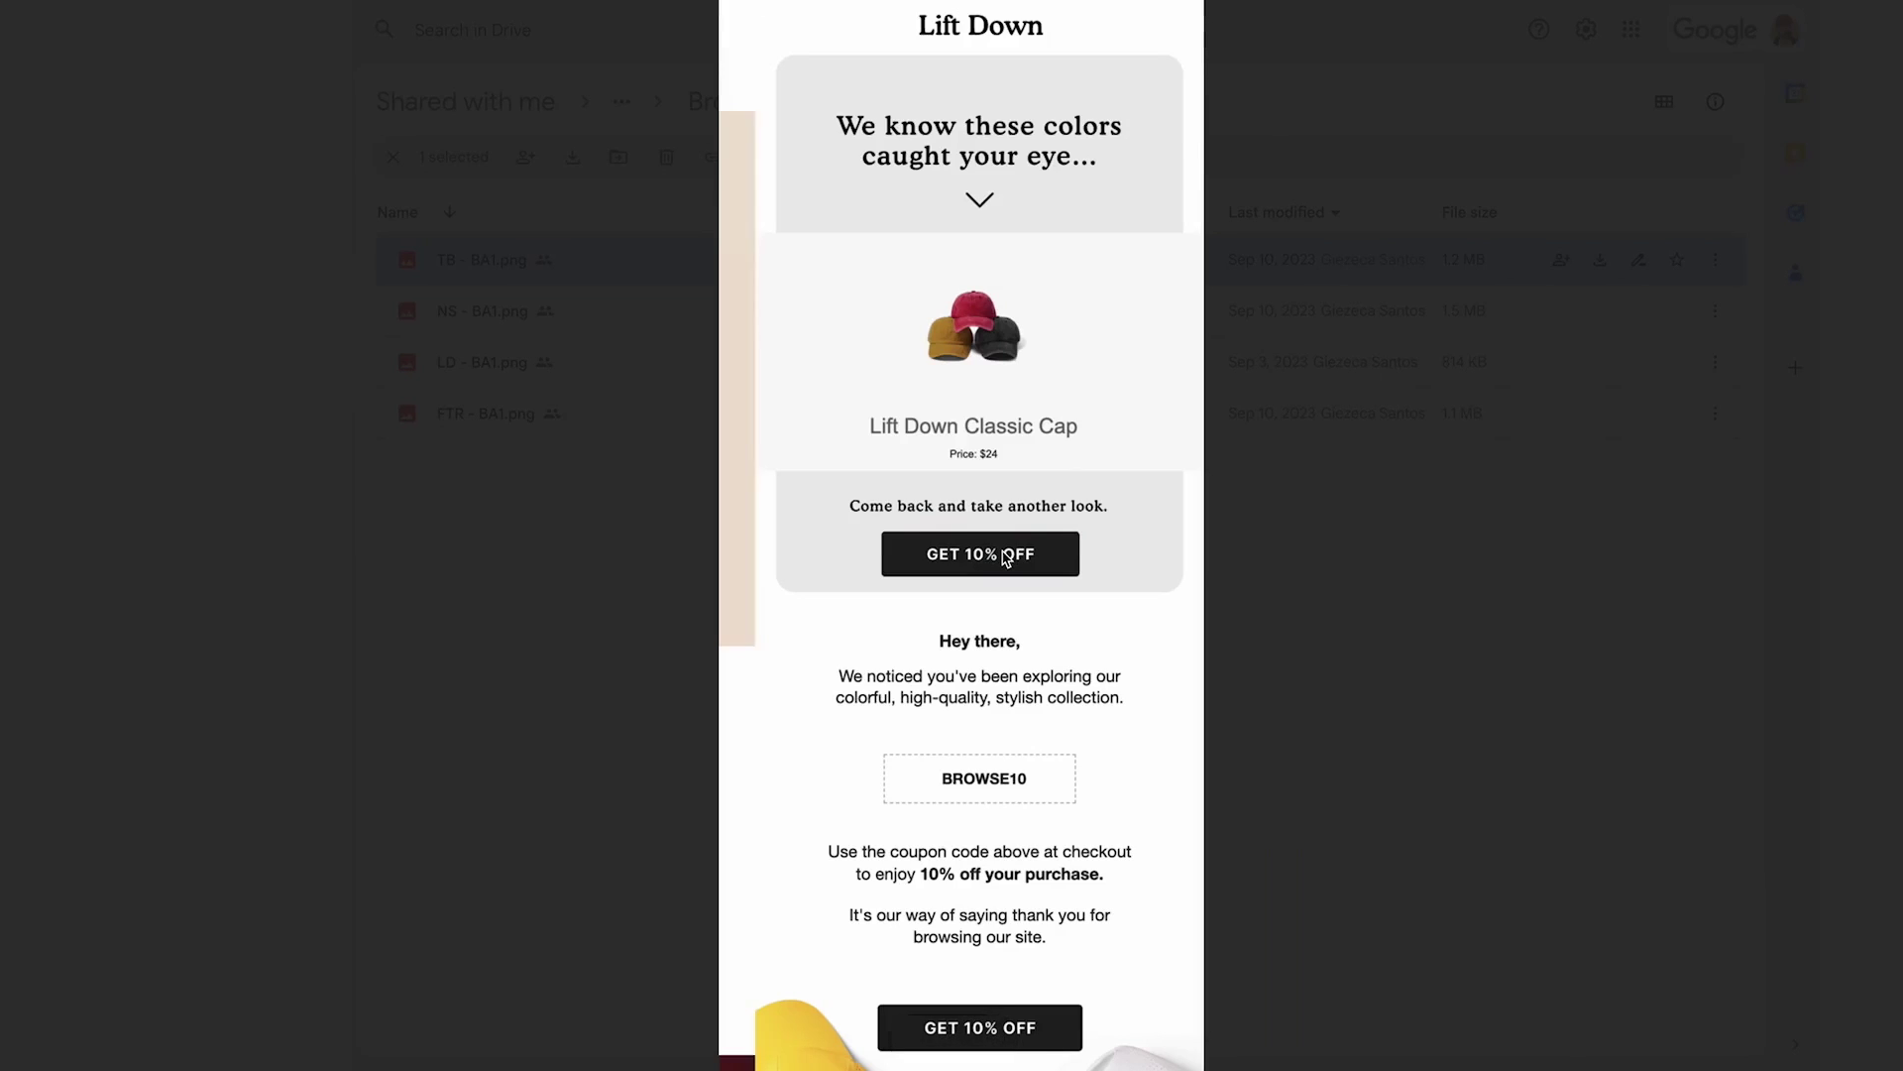
{"action": "key", "text": "Left"}
- Scroll down through the full Nushape example email design
{"action": "scroll", "coordinate": [971, 409], "scroll_direction": "down", "scroll_amount": 5}
{"action": "scroll", "coordinate": [970, 409], "scroll_direction": "down", "scroll_amount": 5}
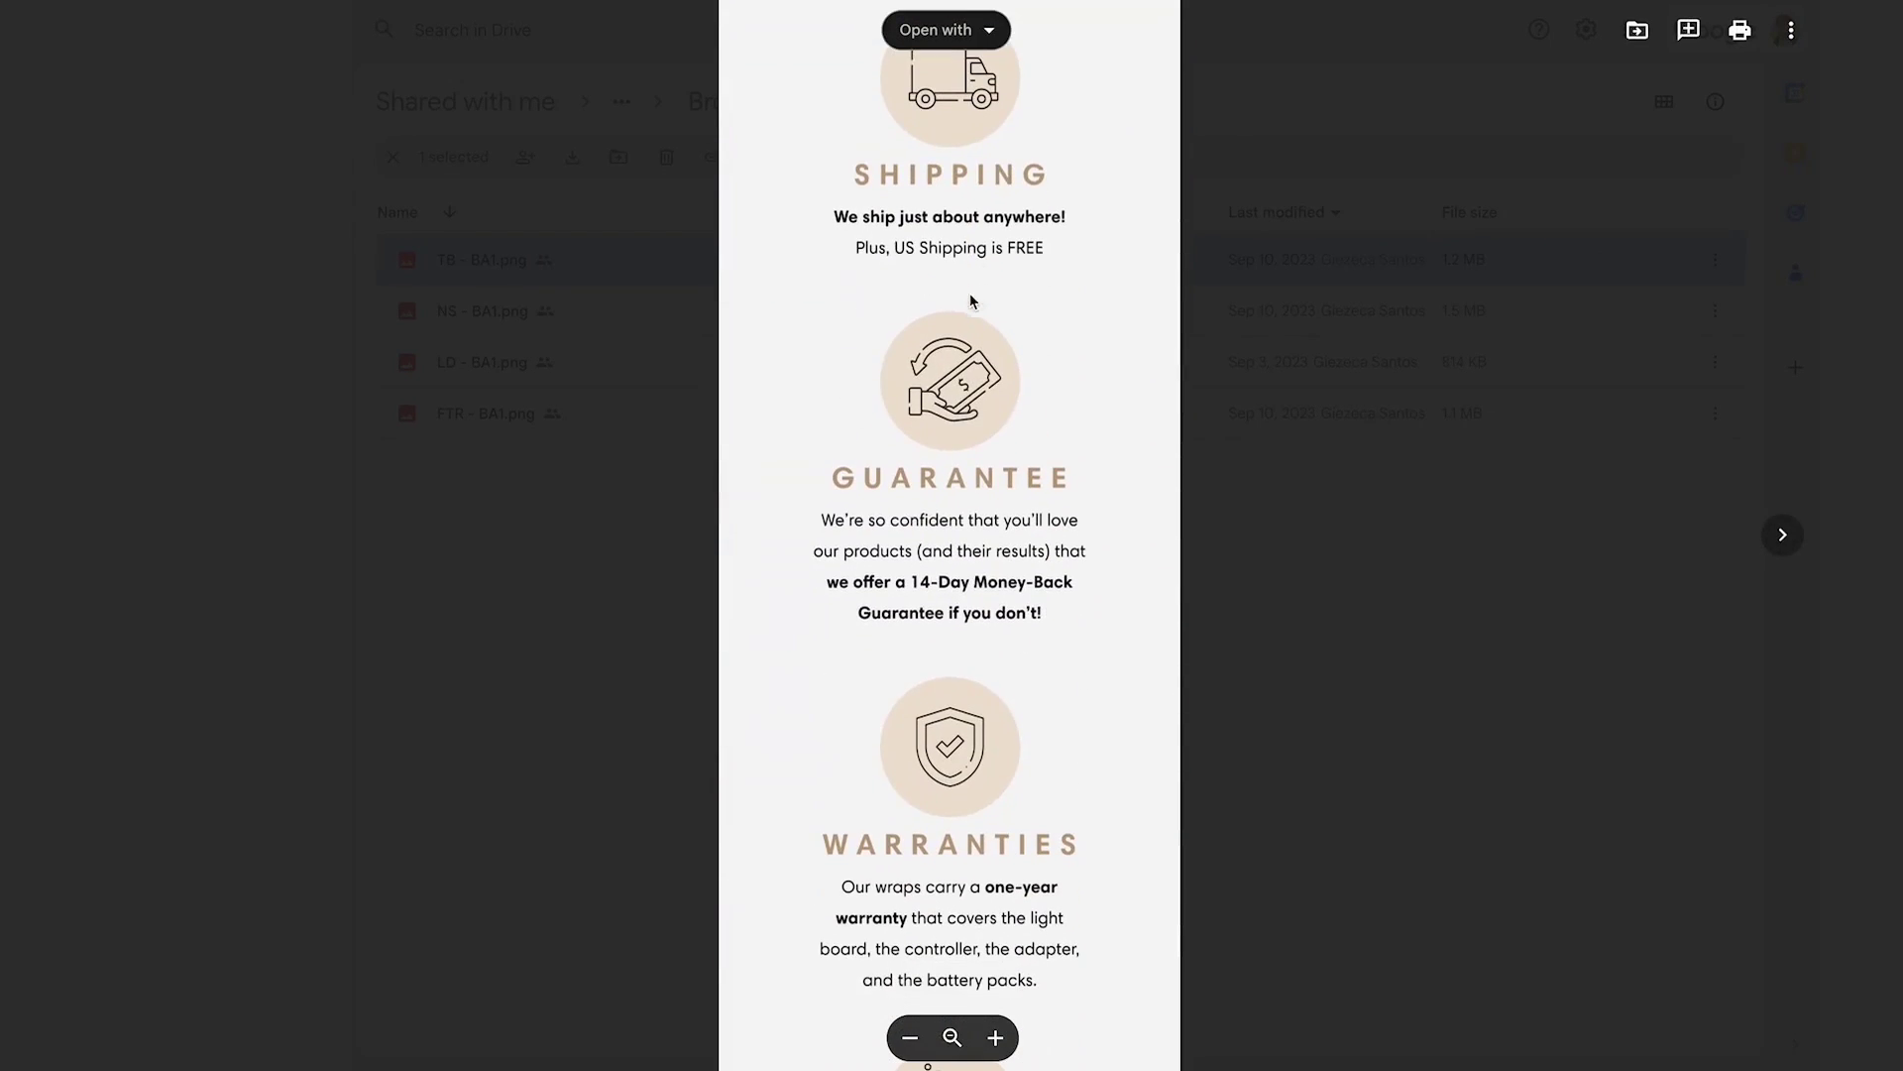
{"action": "scroll", "coordinate": [987, 377], "scroll_direction": "down", "scroll_amount": 6}
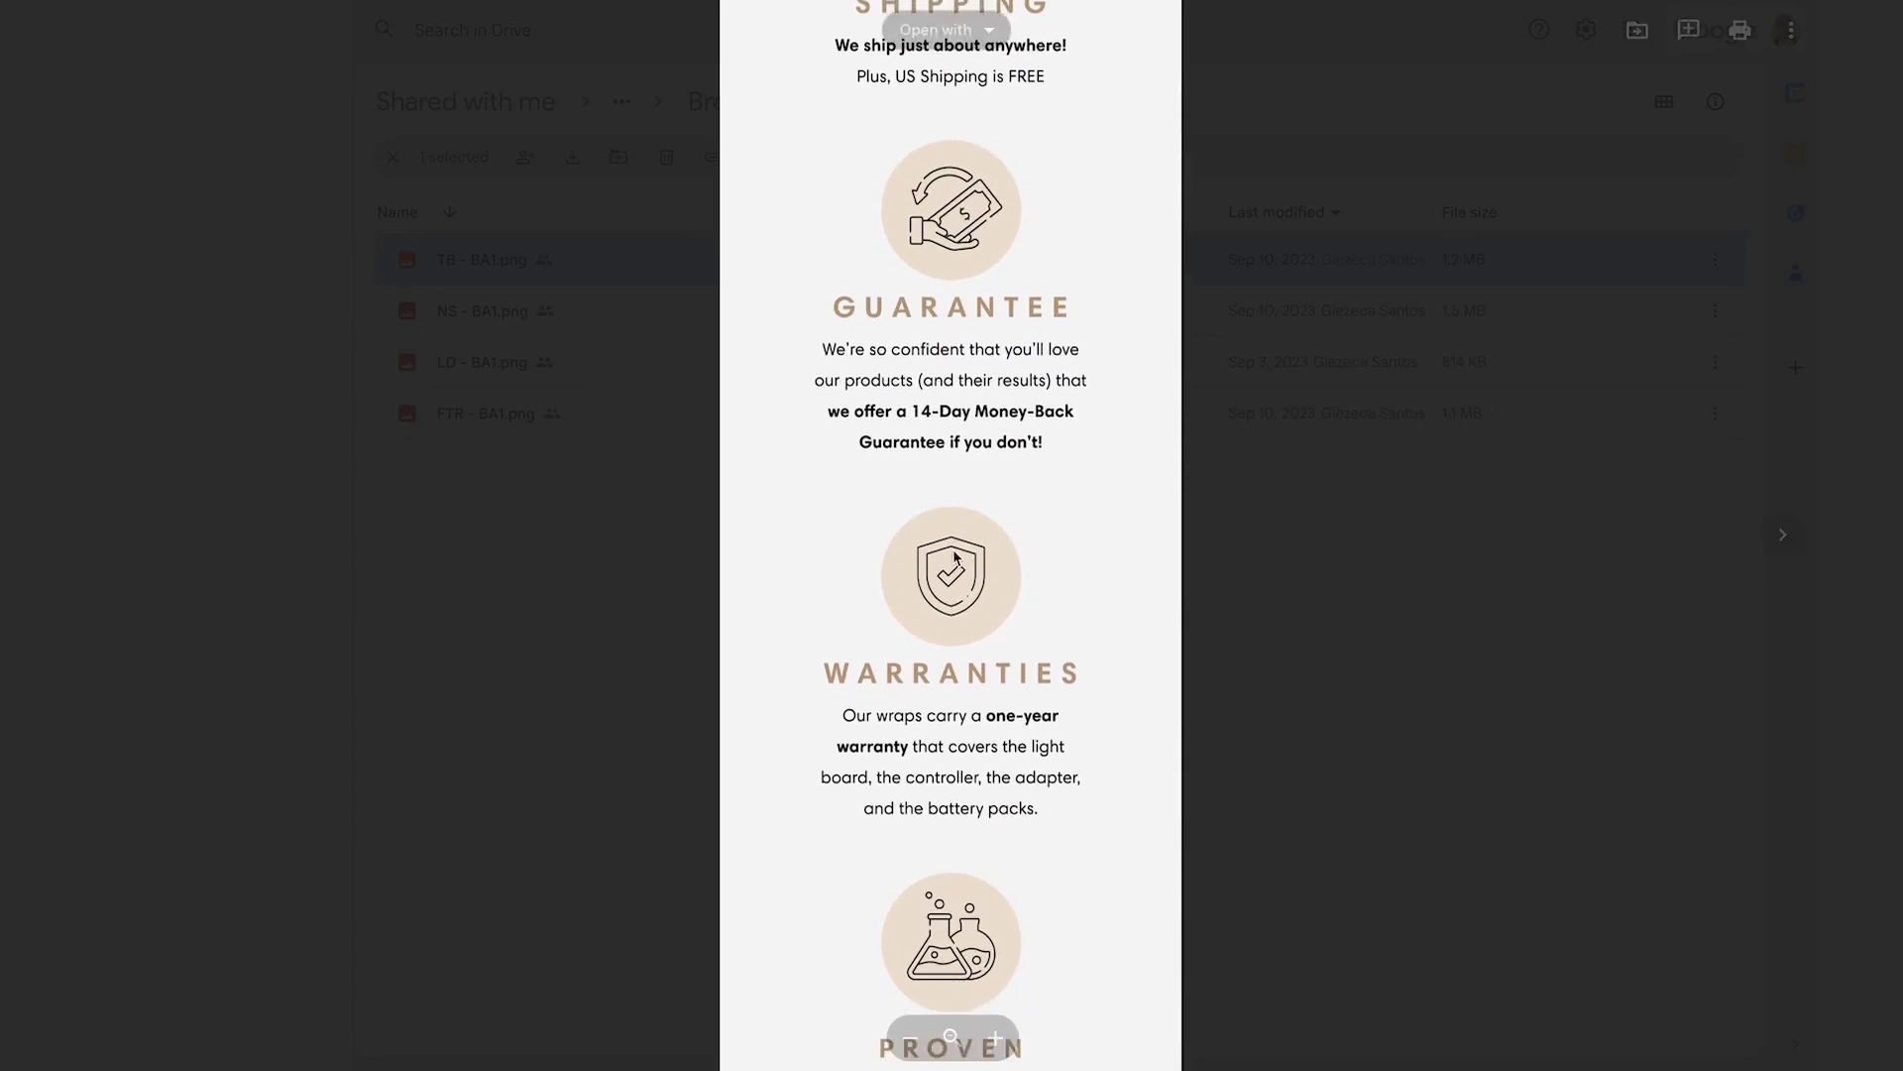
{"action": "scroll", "coordinate": [991, 575], "scroll_direction": "down", "scroll_amount": 3}
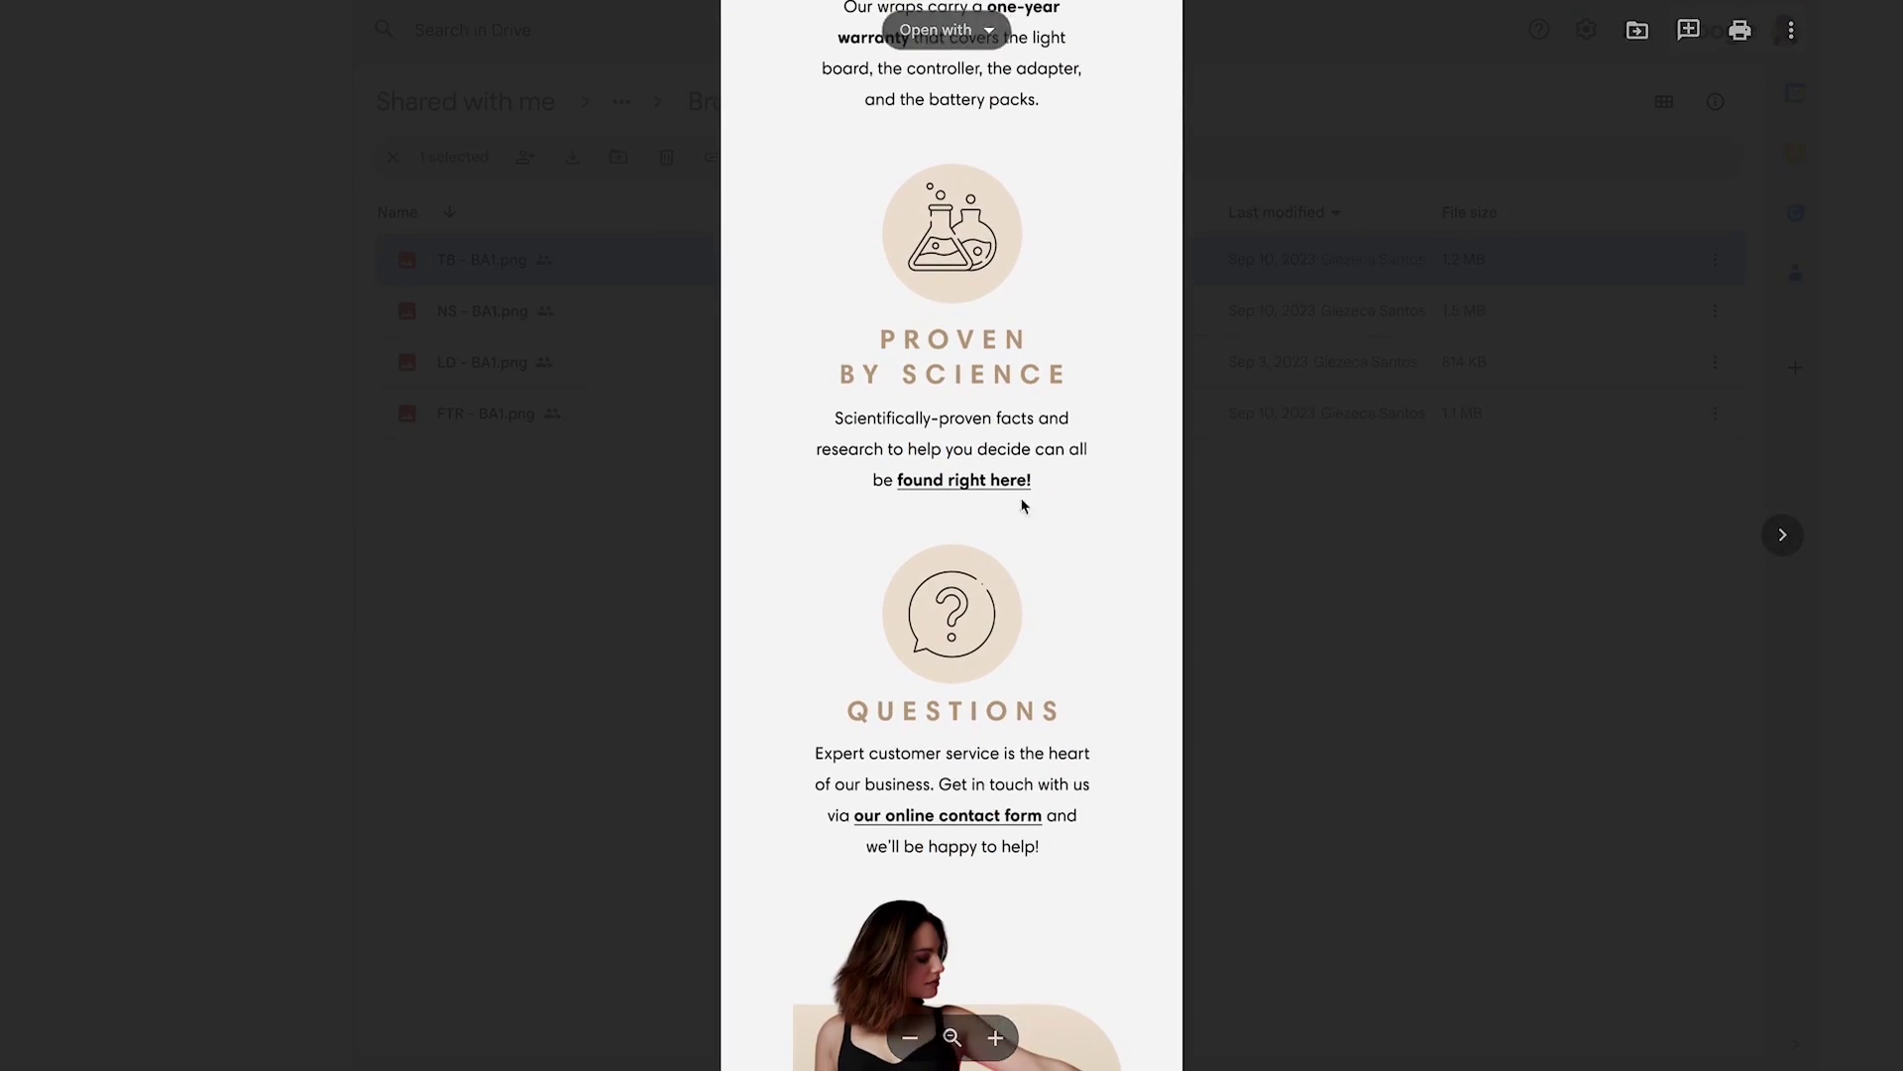
{"action": "scroll", "coordinate": [967, 506], "scroll_direction": "down", "scroll_amount": 4}
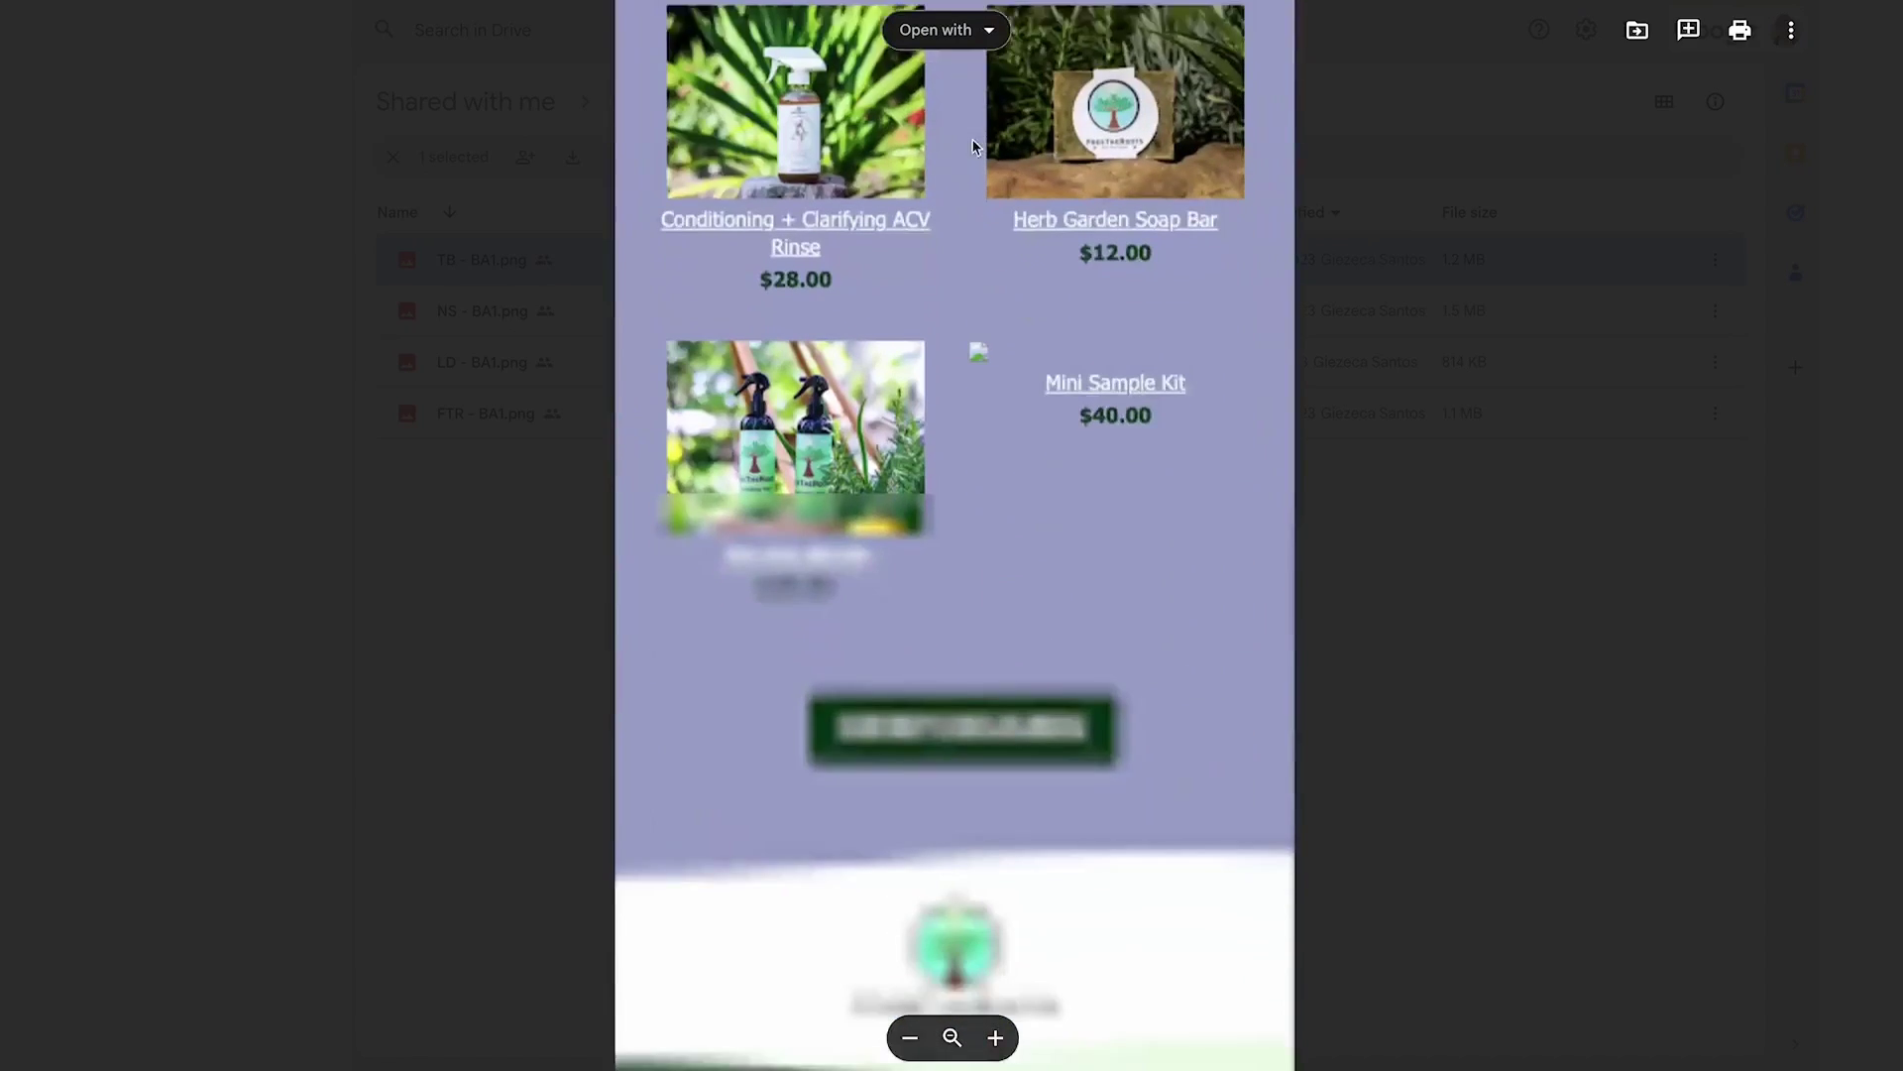
{"action": "scroll", "coordinate": [972, 147], "scroll_direction": "down", "scroll_amount": 1}
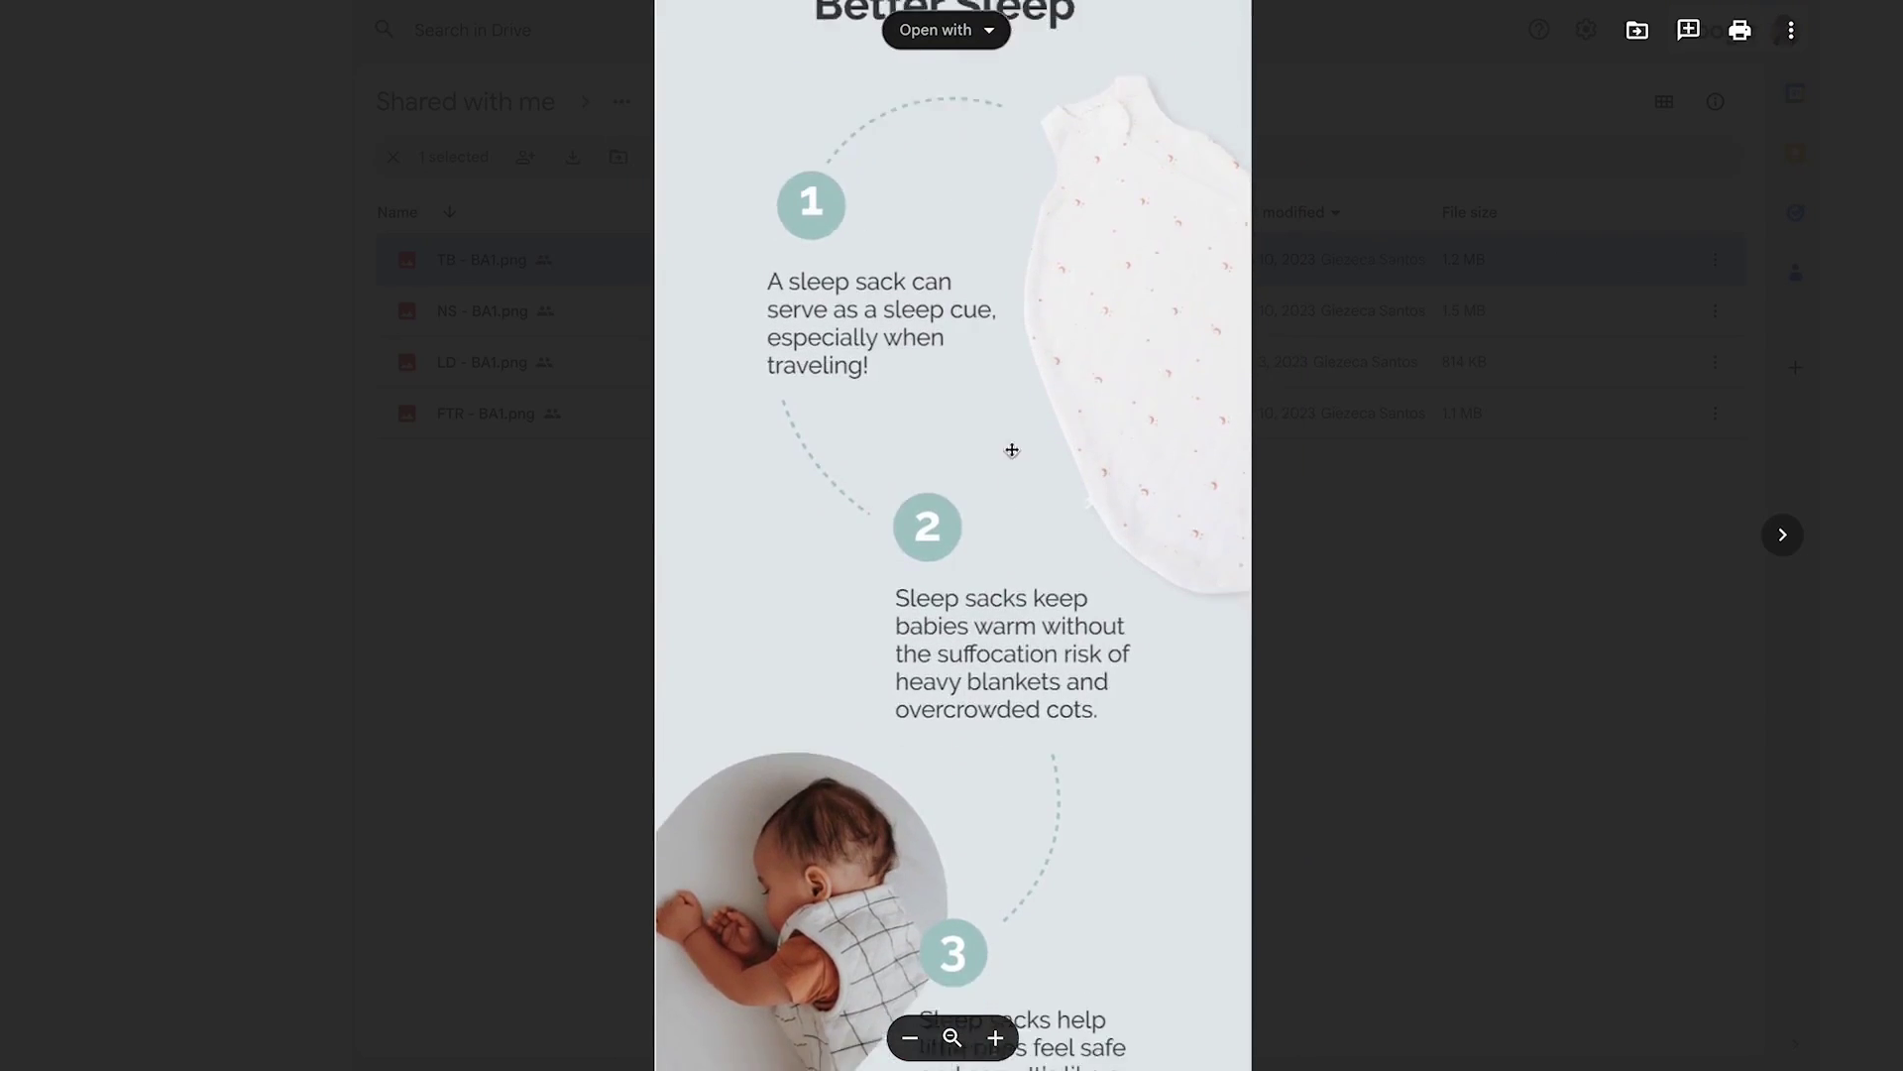
{"action": "scroll", "coordinate": [1013, 450], "scroll_direction": "down", "scroll_amount": 15}
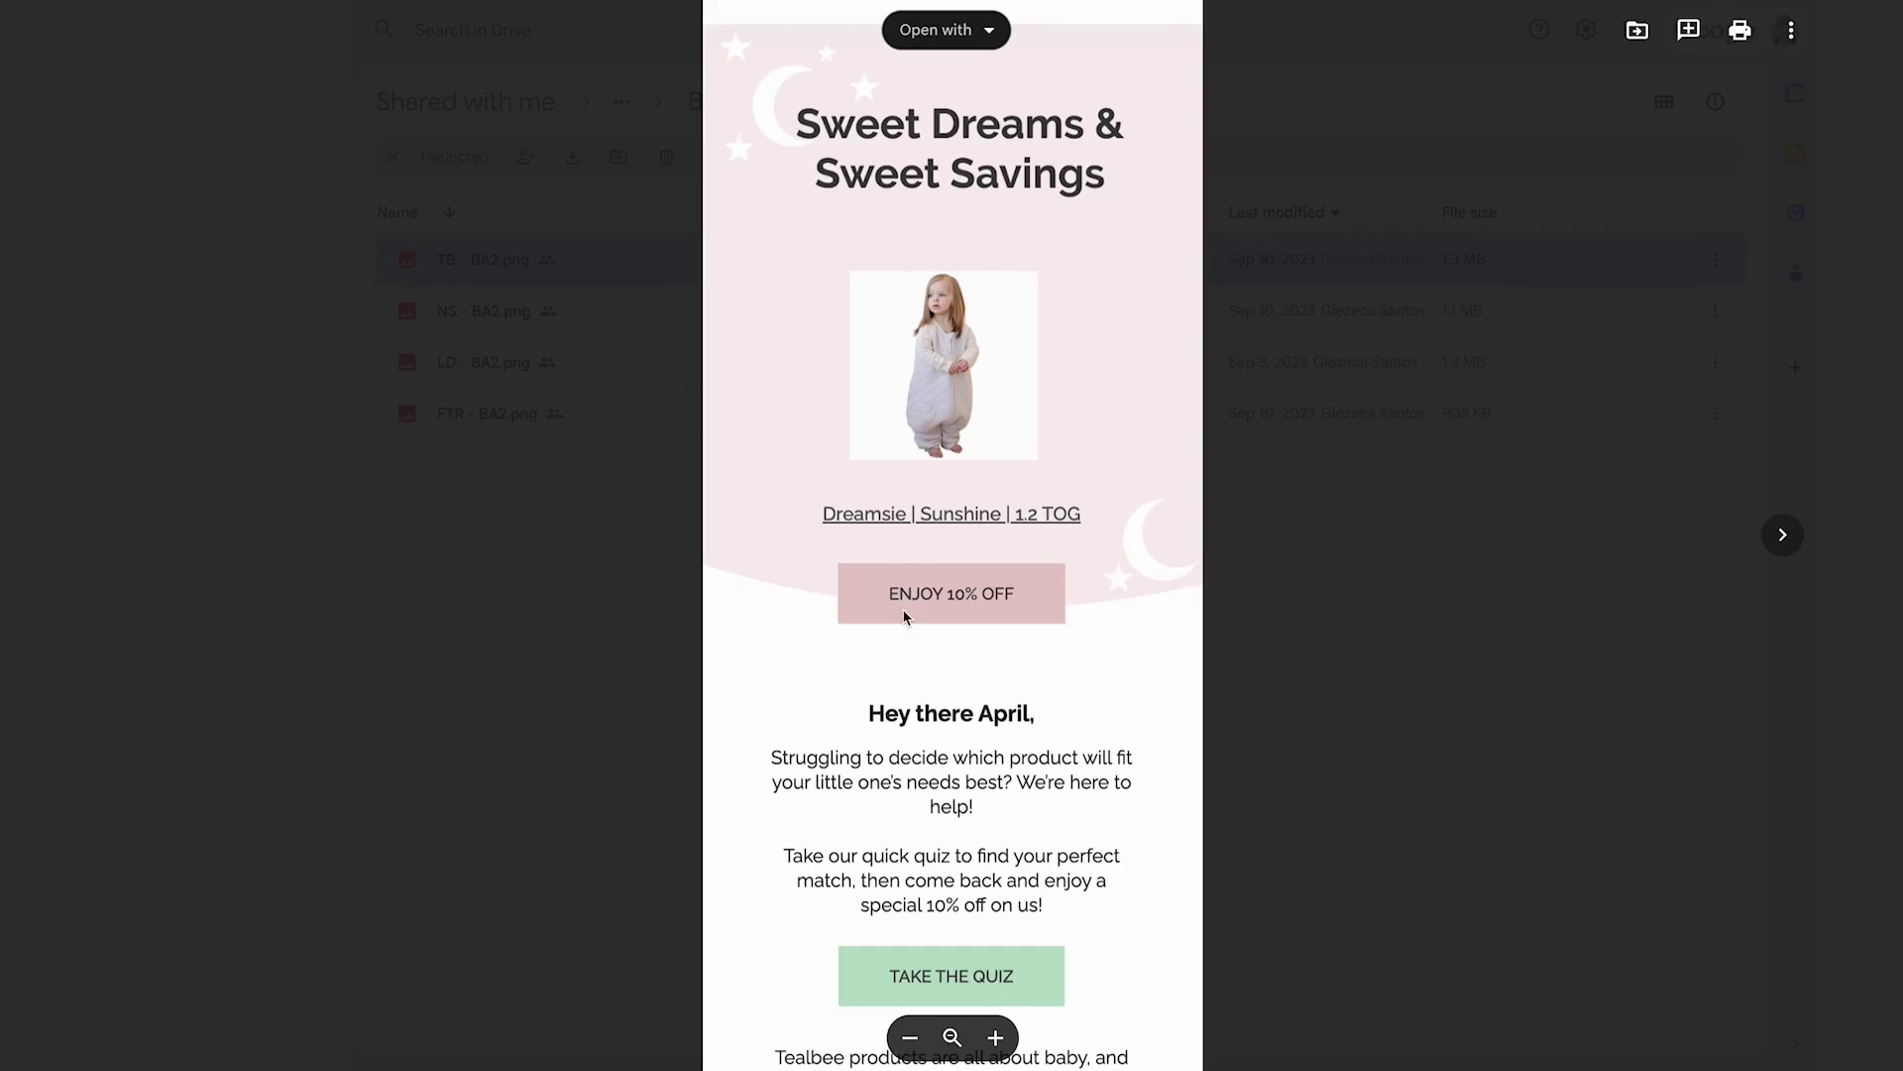
- Scroll through the Tealbee 'Sweet Dreams & Sweet Savings' second-email example
{"action": "scroll", "coordinate": [902, 610], "scroll_direction": "down", "scroll_amount": 5}
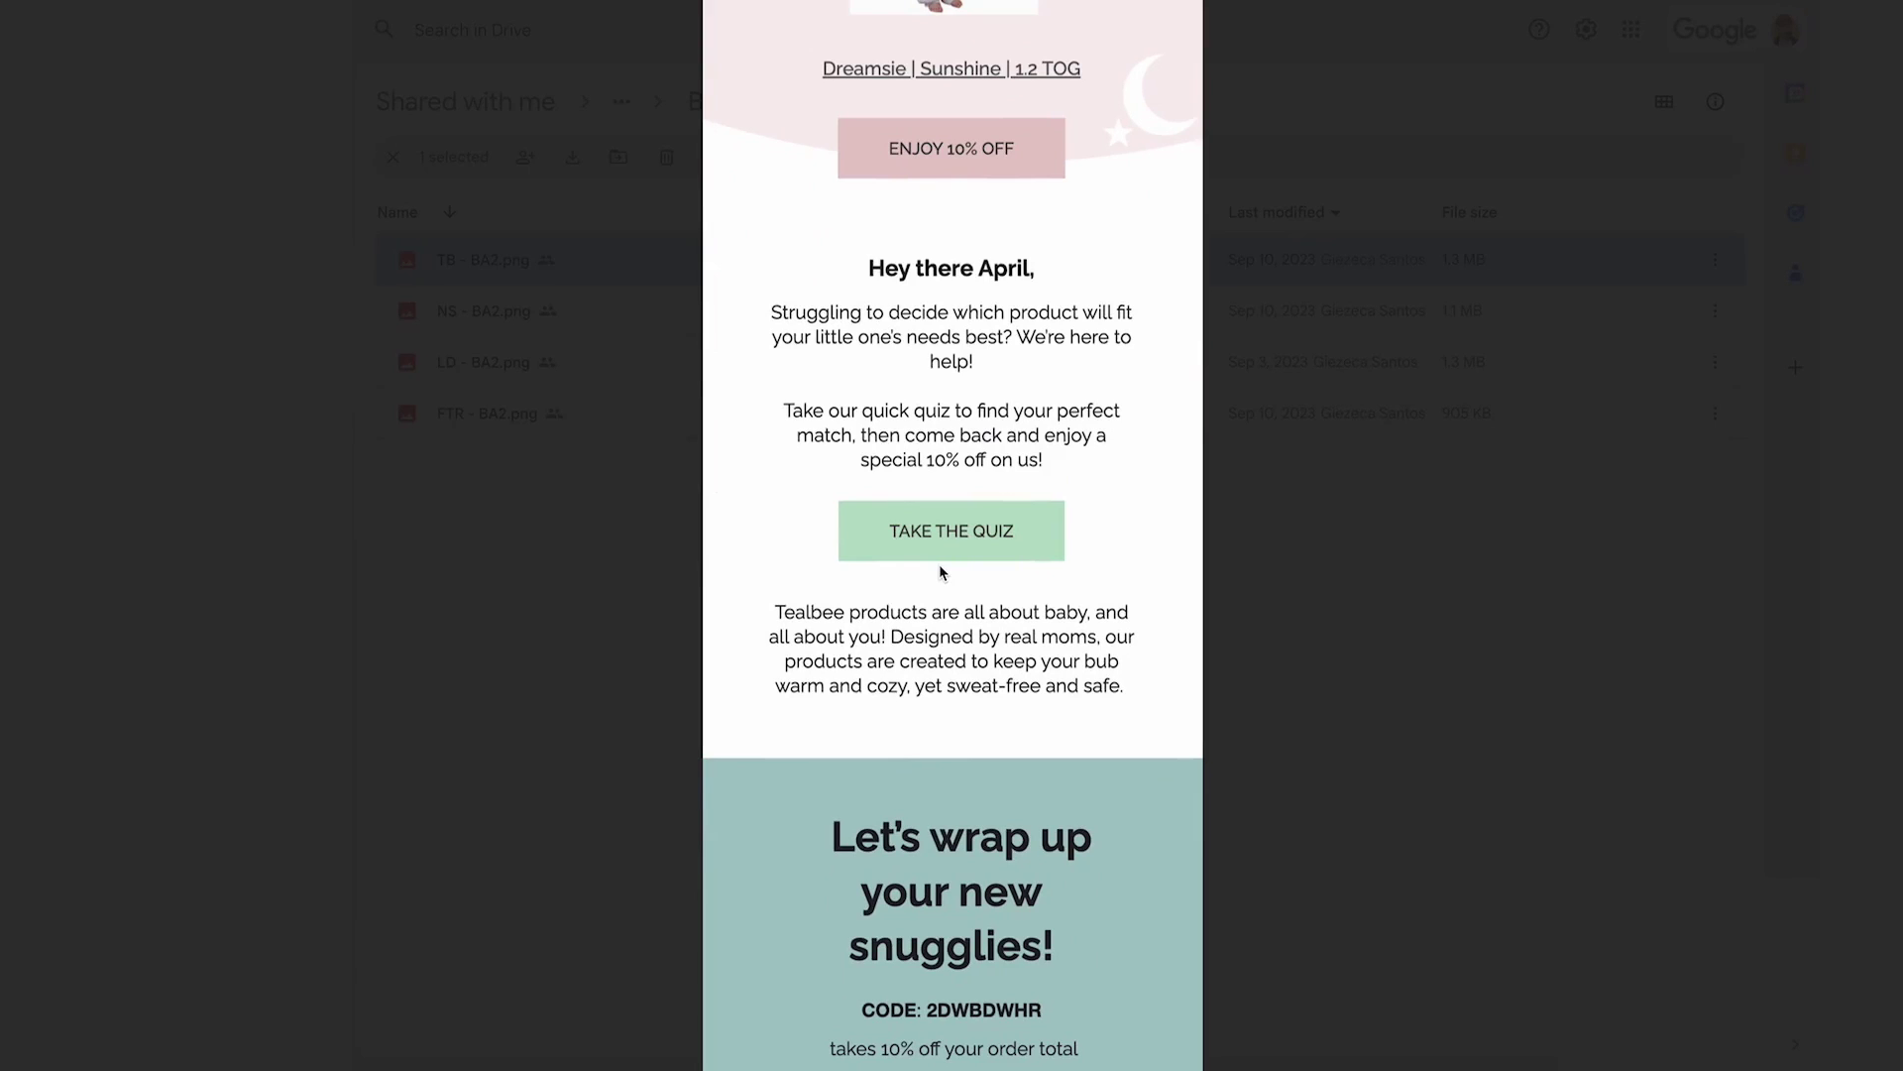
{"action": "scroll", "coordinate": [940, 570], "scroll_direction": "up", "scroll_amount": 2}
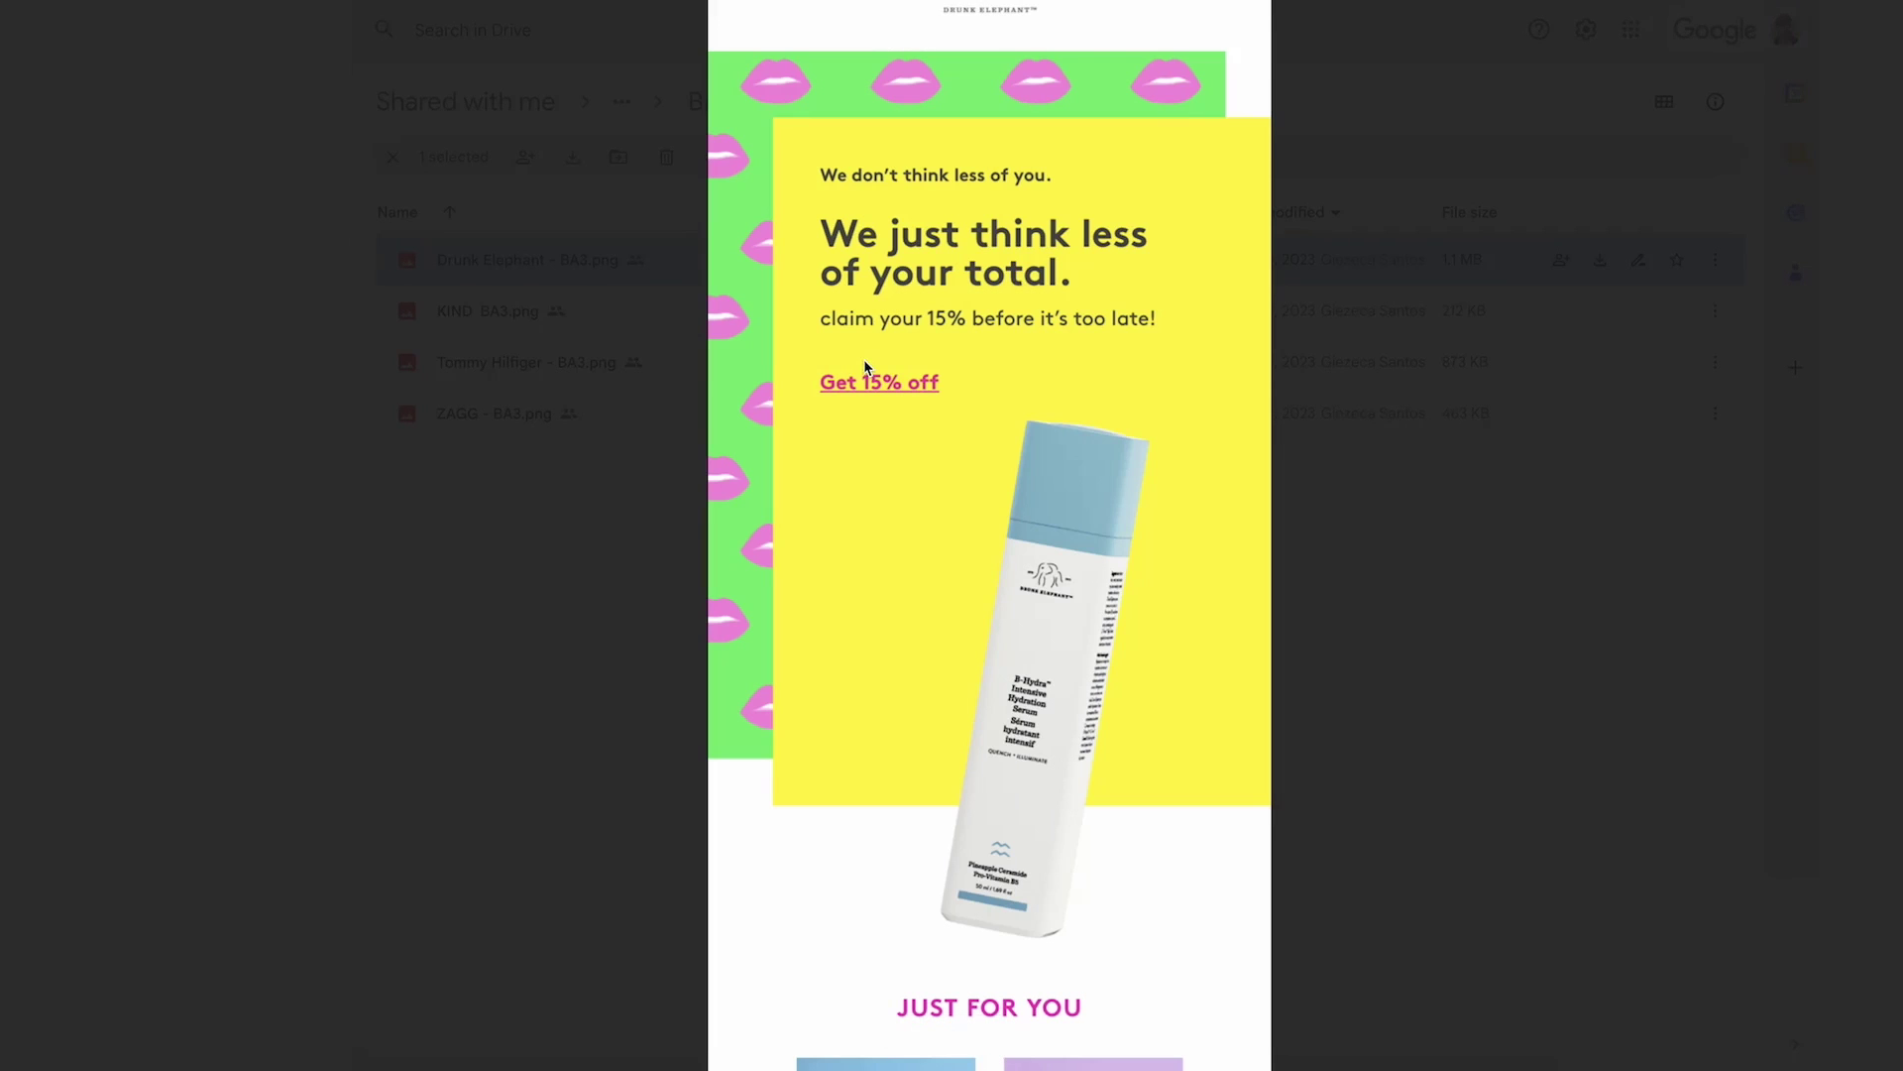
- Move from the Drunk Elephant example to the ZAGG wireless stand email image
{"action": "key", "text": "Right"}
{"action": "key", "text": "Right"}
{"action": "key", "text": "Right"}
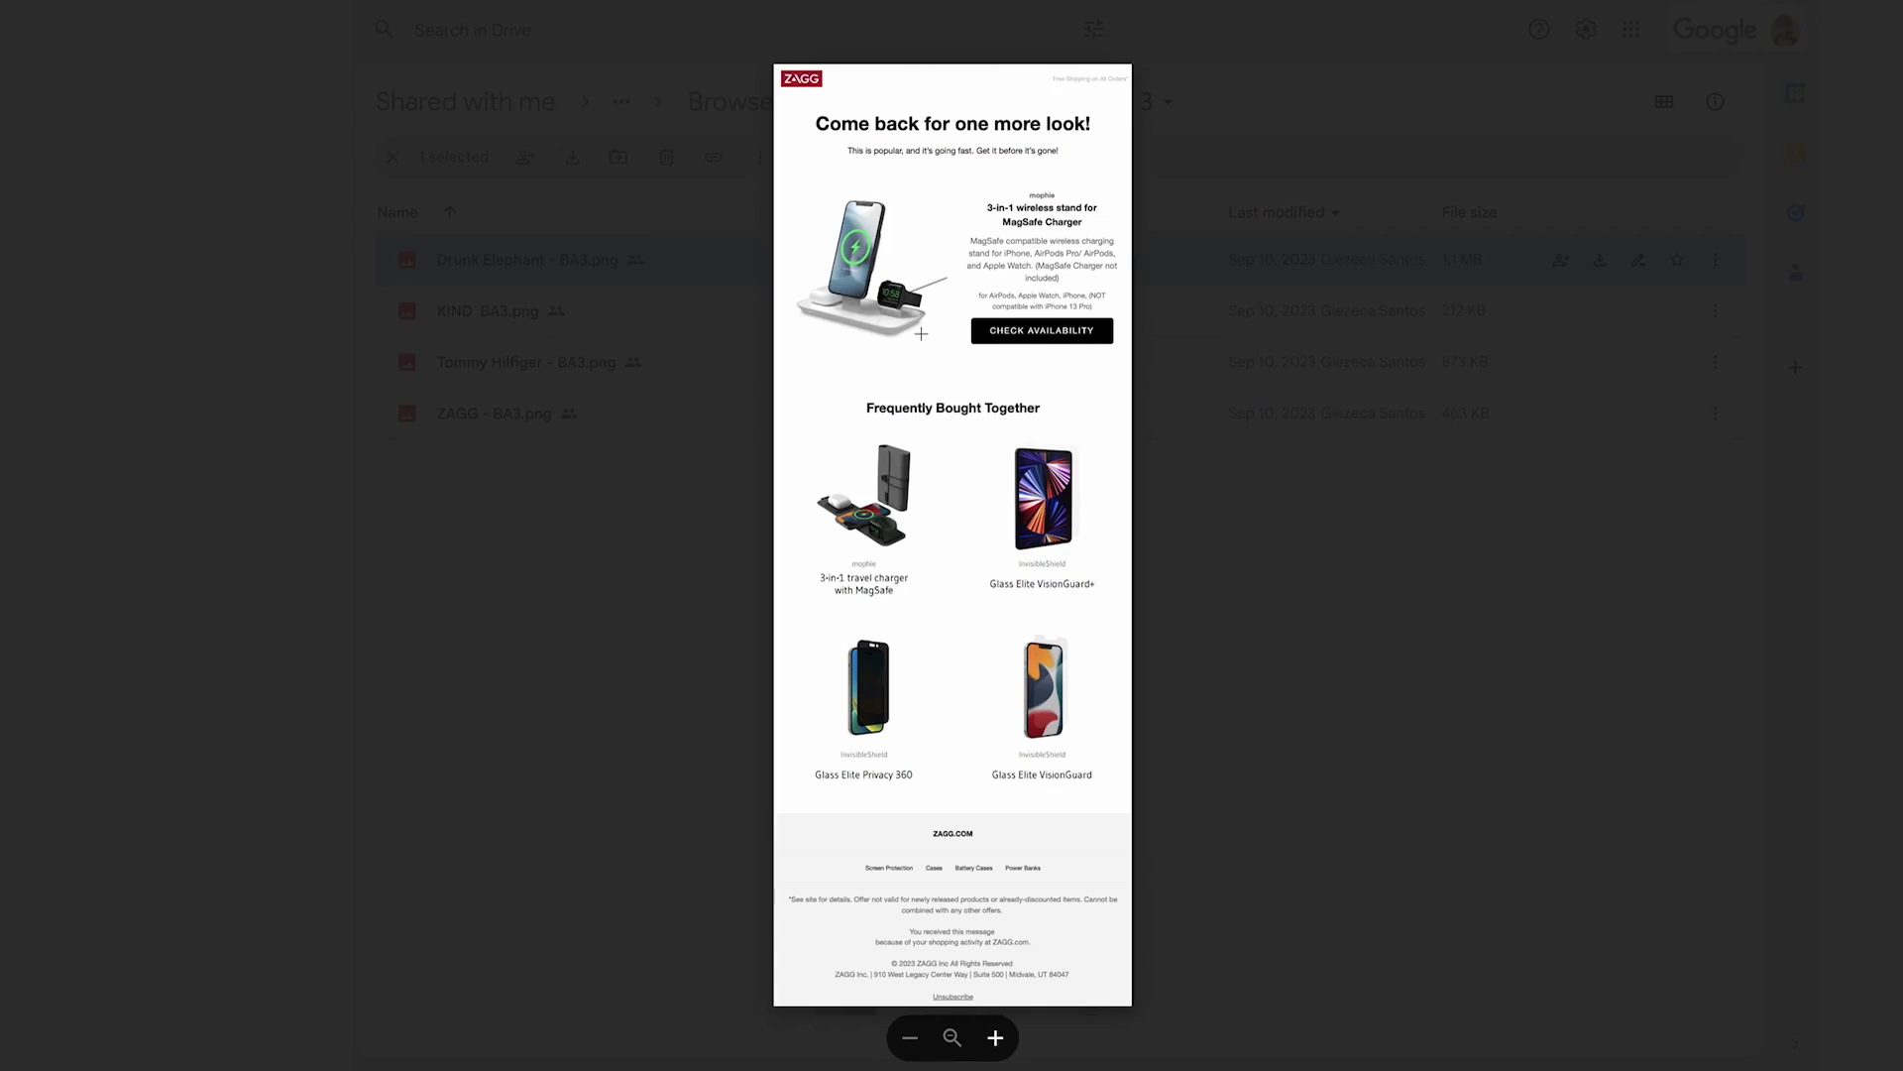